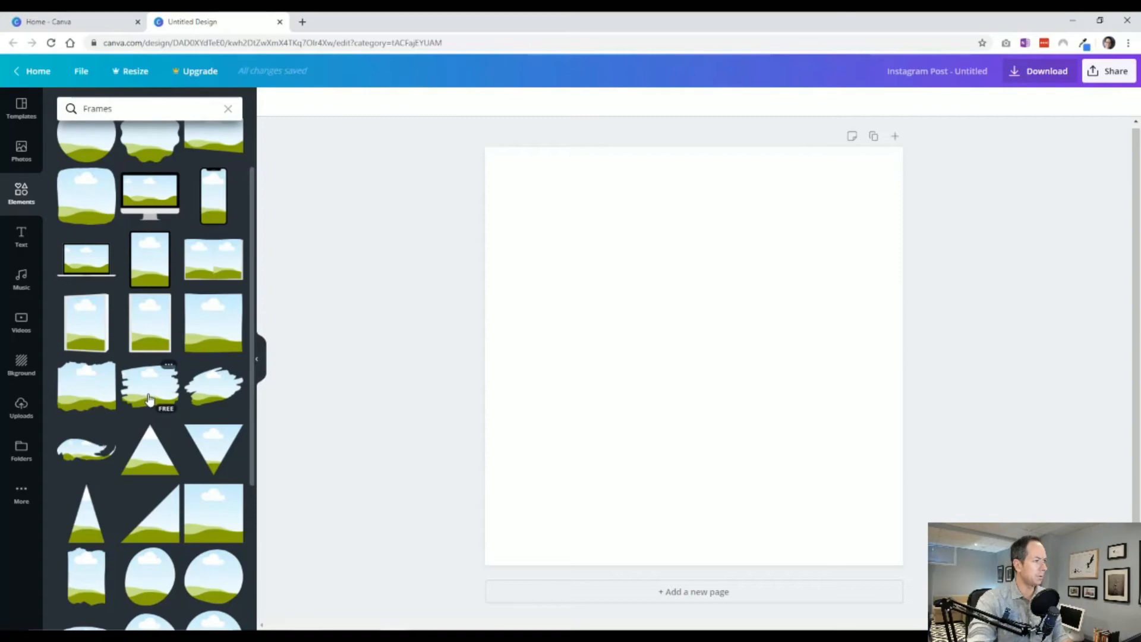
# Add the rectangular brush-stroke frame to the blank page, enlarge it slightly and centre it horizontally.
pyautogui.click(145, 396)
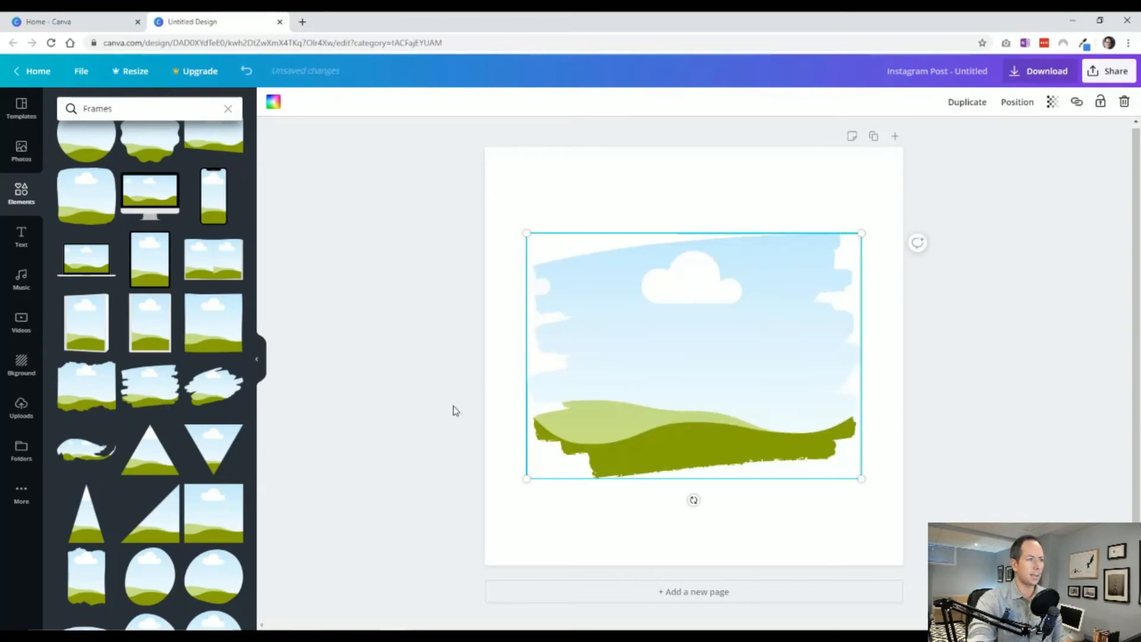
pyautogui.moveTo(528, 478); pyautogui.dragTo(504, 494)
pyautogui.moveTo(659, 404); pyautogui.dragTo(677, 389)
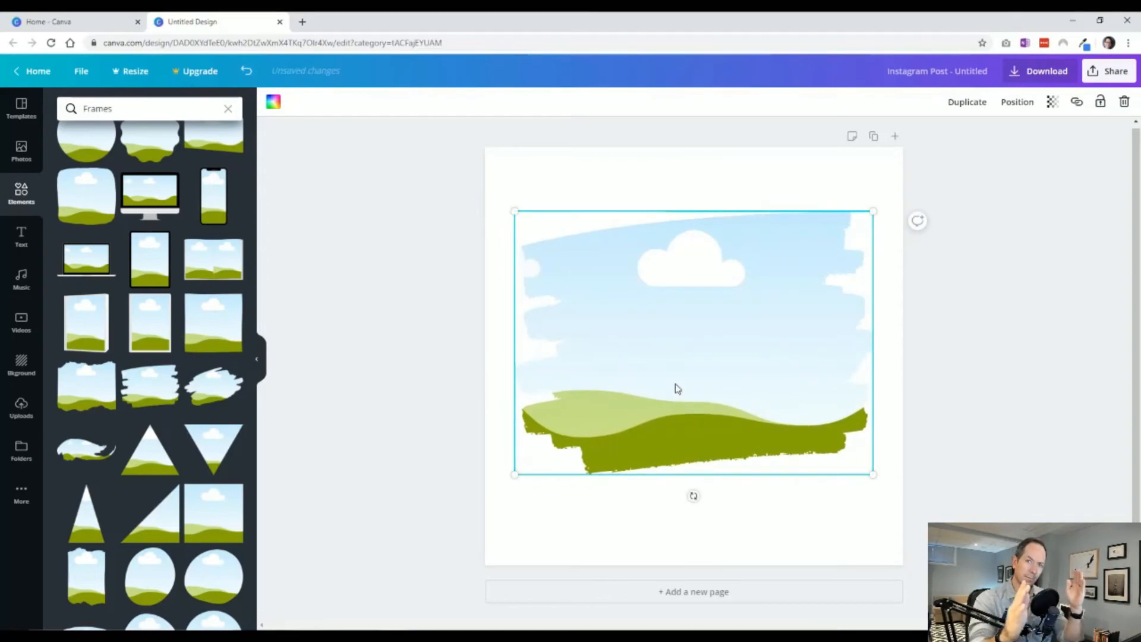
pyautogui.click(642, 520)
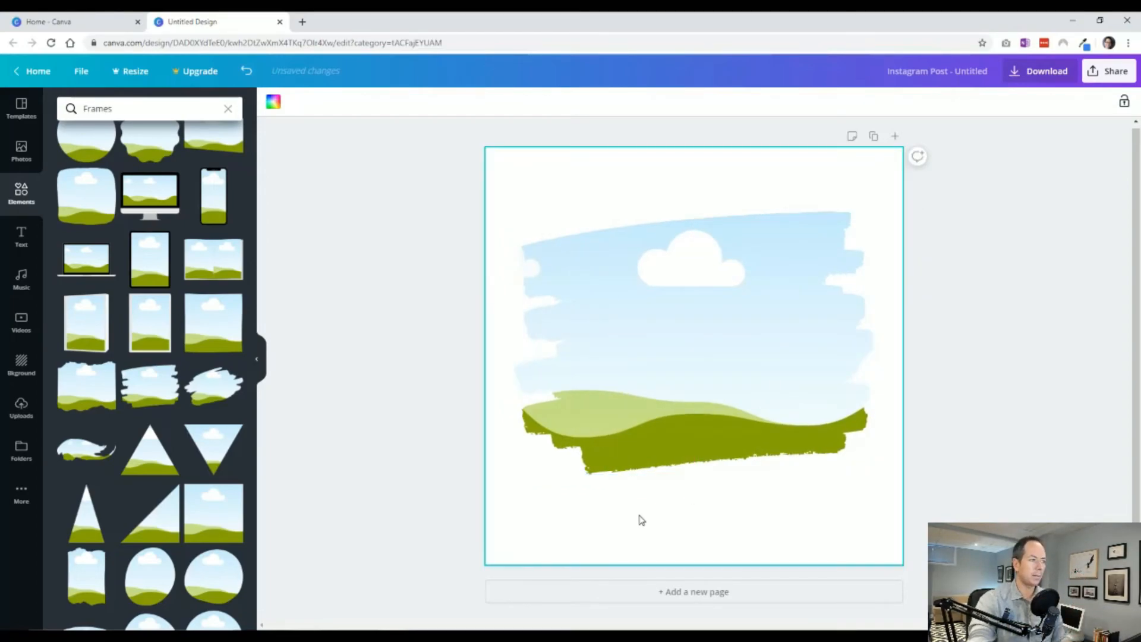
# Search the photos for "spring" and place the sunlit blossom branch photo into the brush-stroke frame.
pyautogui.click(13, 164)
pyautogui.click(136, 108)
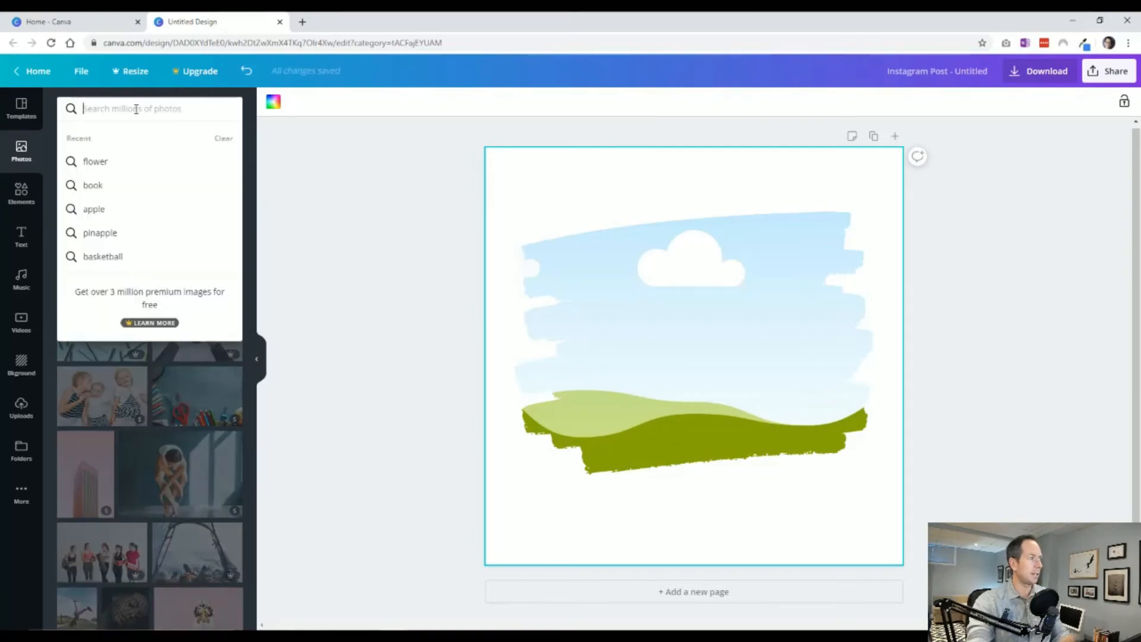
pyautogui.write('spring')
pyautogui.press('Return')
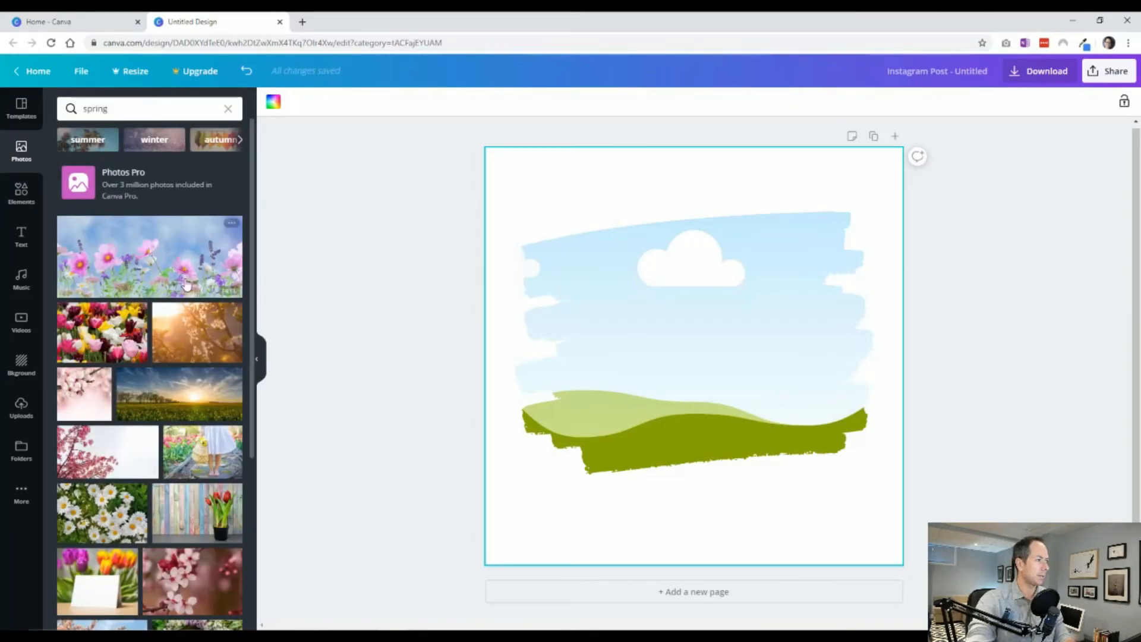
pyautogui.moveTo(197, 332); pyautogui.dragTo(678, 357)
pyautogui.click(693, 336)
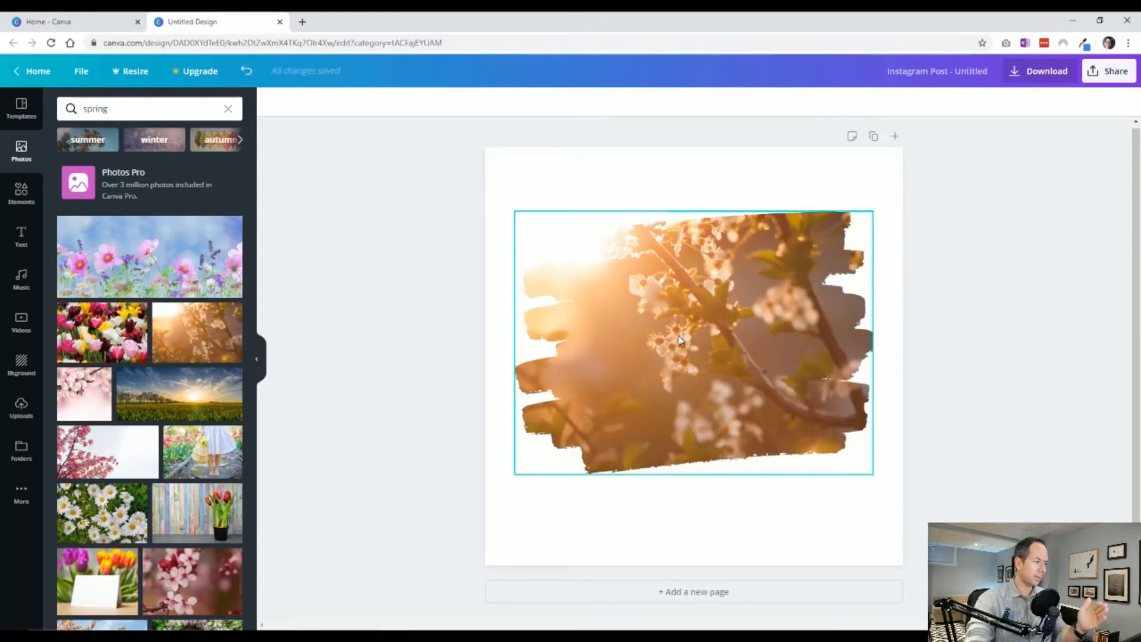
# Search the photos for "summer" and replace the frame's image with the coastal road photo.
pyautogui.moveTo(127, 109); pyautogui.dragTo(18, 119)
pyautogui.write('summer')
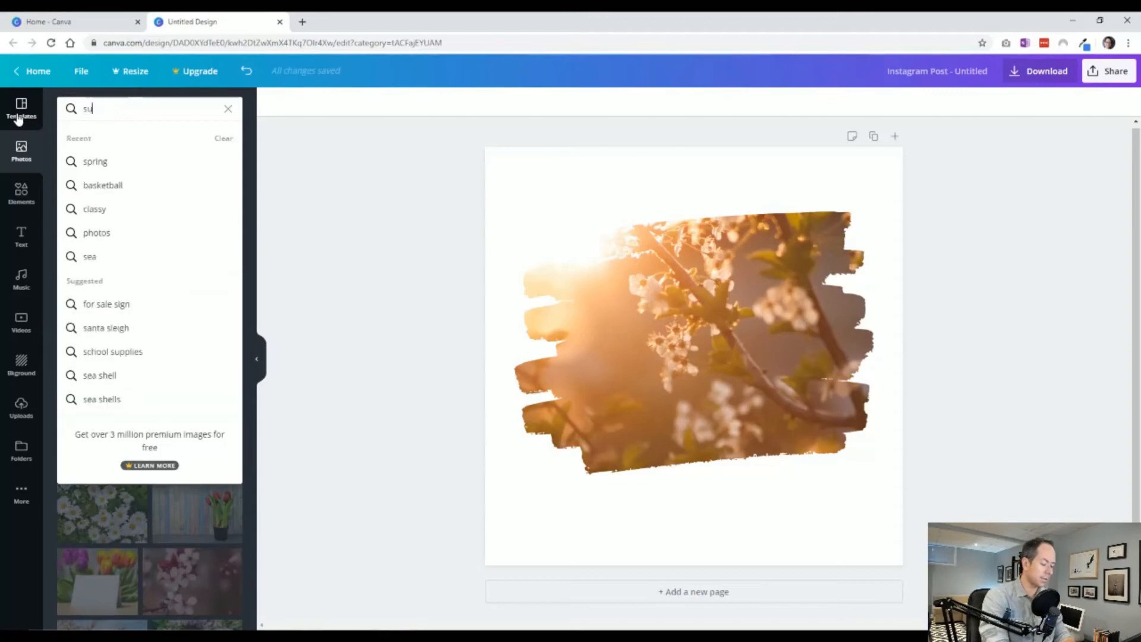
pyautogui.press('Return')
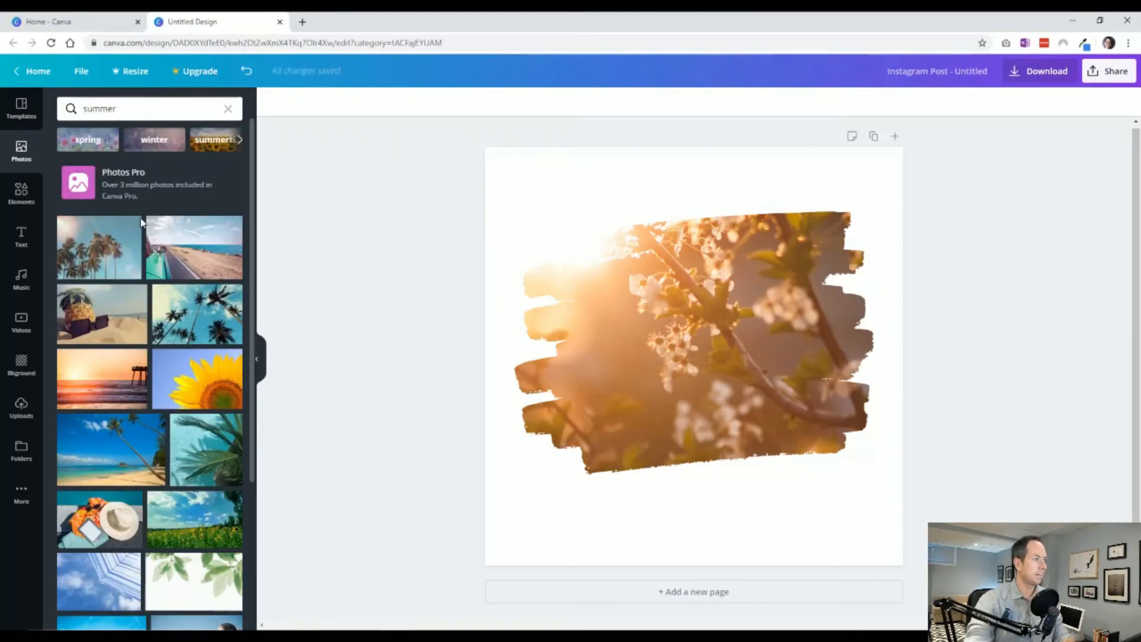
pyautogui.moveTo(203, 257); pyautogui.dragTo(646, 303)
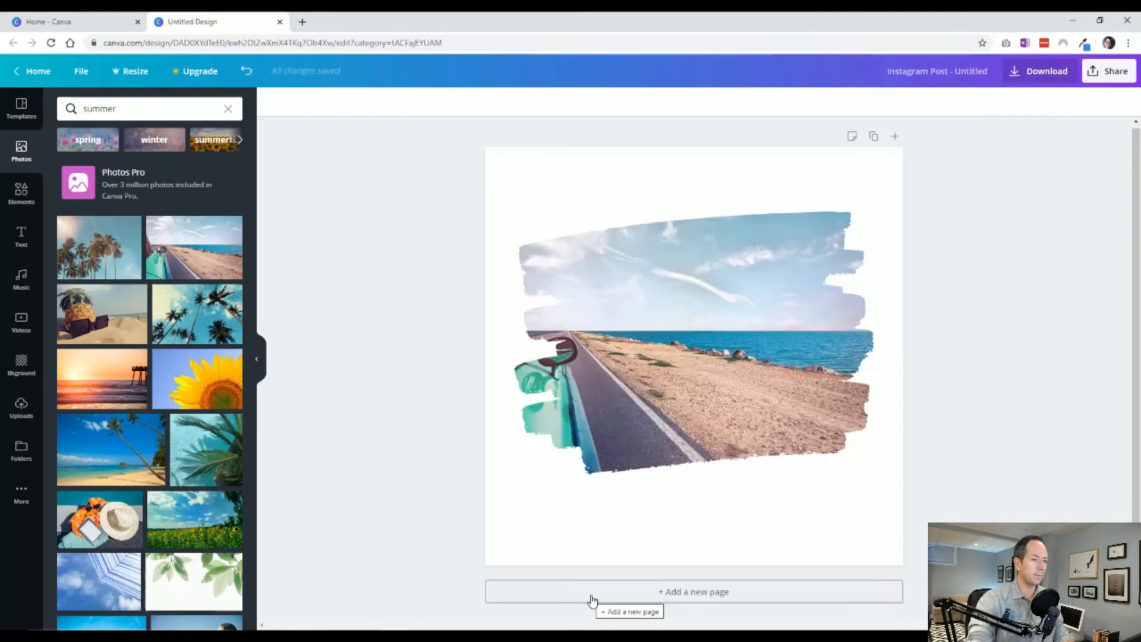
# Add a second page, place the coastal road photo on it and extend the photo to the full page height.
pyautogui.click(591, 598)
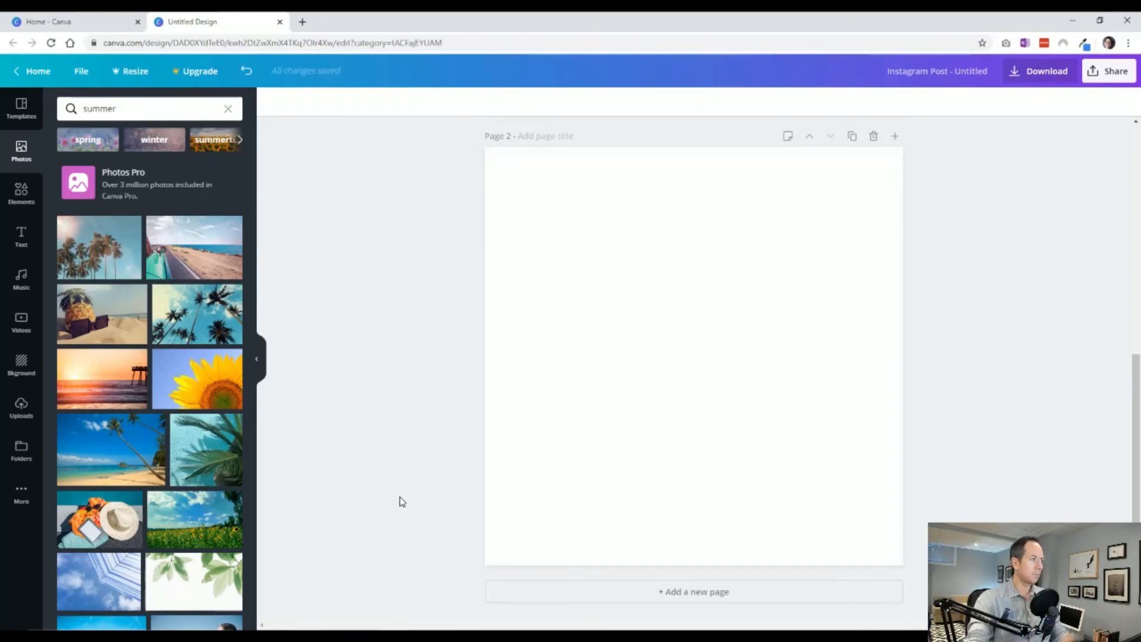
pyautogui.click(218, 265)
pyautogui.moveTo(655, 351); pyautogui.dragTo(654, 314)
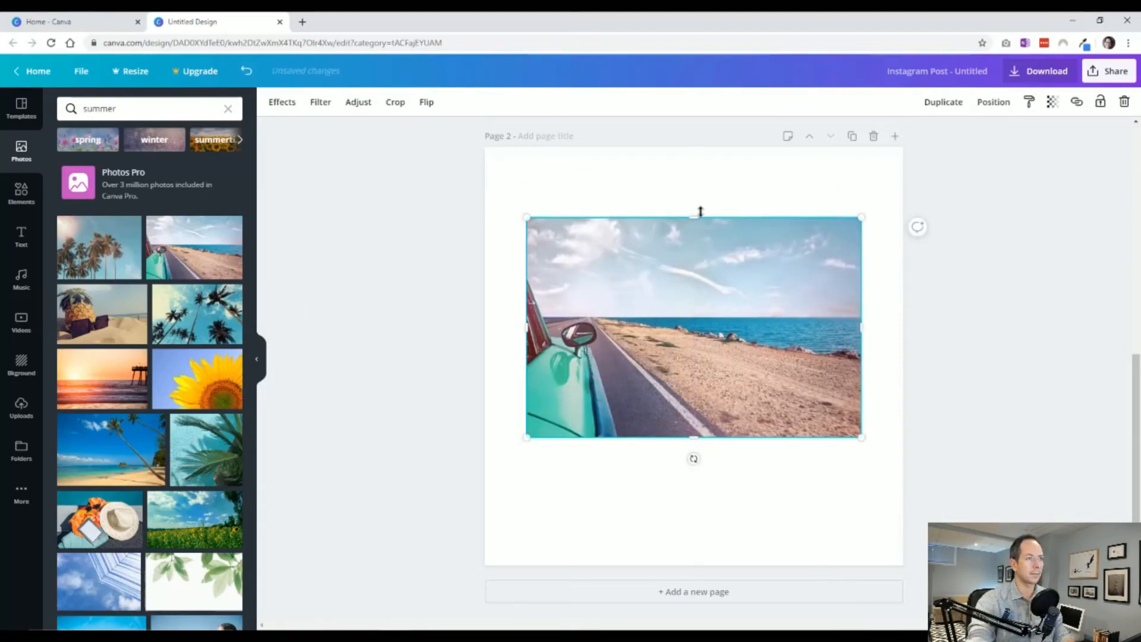
pyautogui.moveTo(697, 202); pyautogui.dragTo(700, 148)
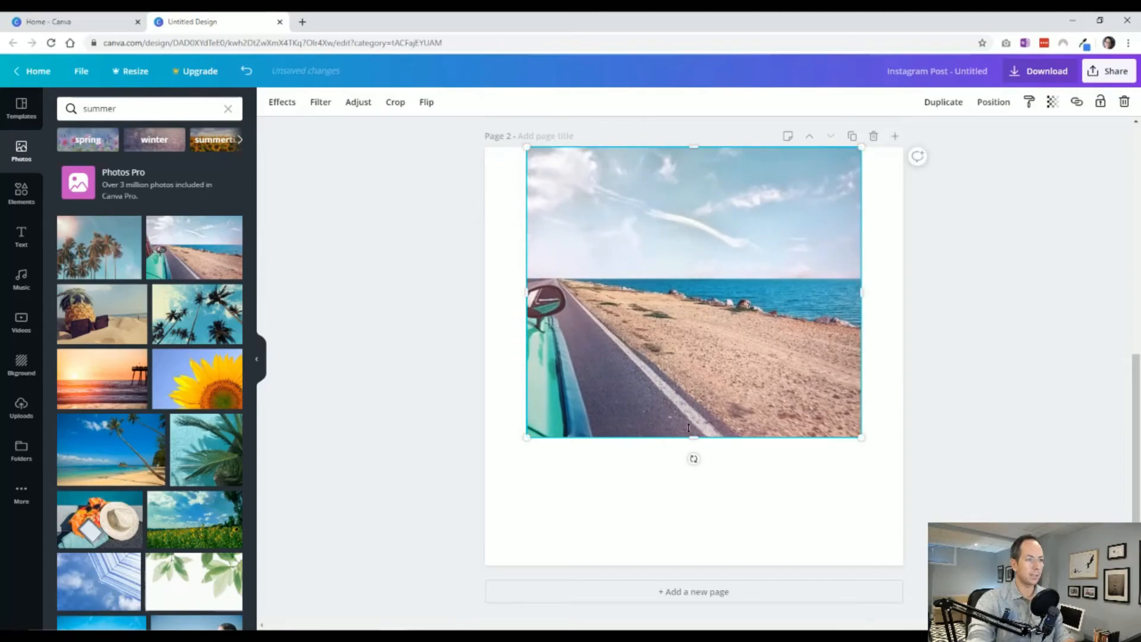
pyautogui.moveTo(693, 438); pyautogui.dragTo(693, 564)
# Crop the coastal road photo's sides into a narrow vertical strip and align it with the page's left edge.
pyautogui.moveTo(527, 351); pyautogui.dragTo(587, 360)
pyautogui.moveTo(860, 355); pyautogui.dragTo(751, 356)
pyautogui.moveTo(671, 355); pyautogui.dragTo(570, 355)
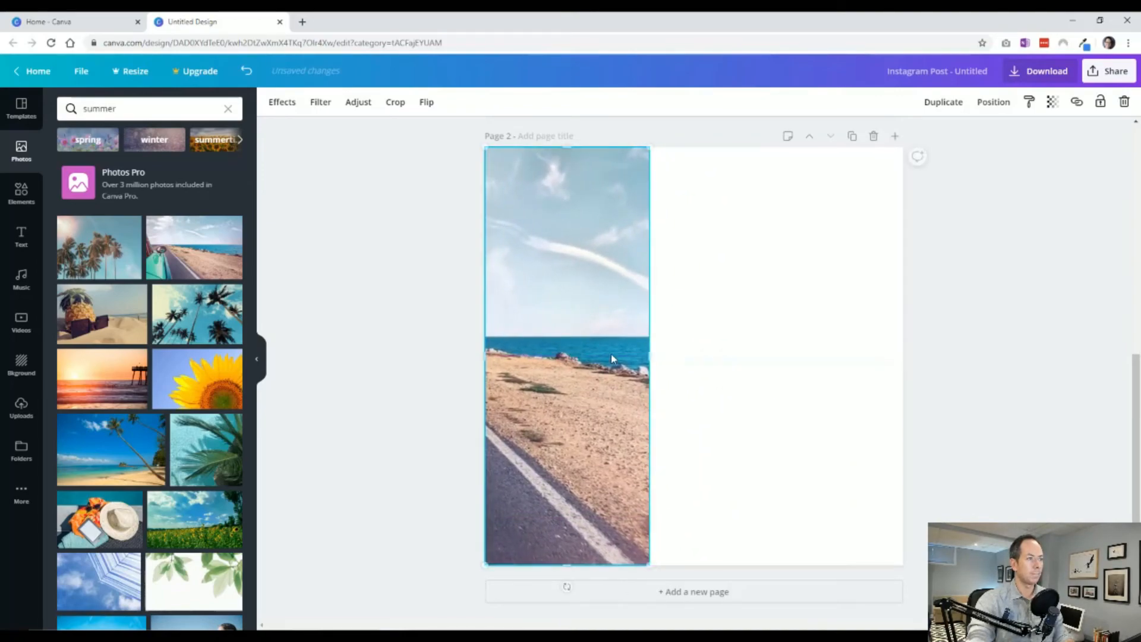
pyautogui.click(712, 353)
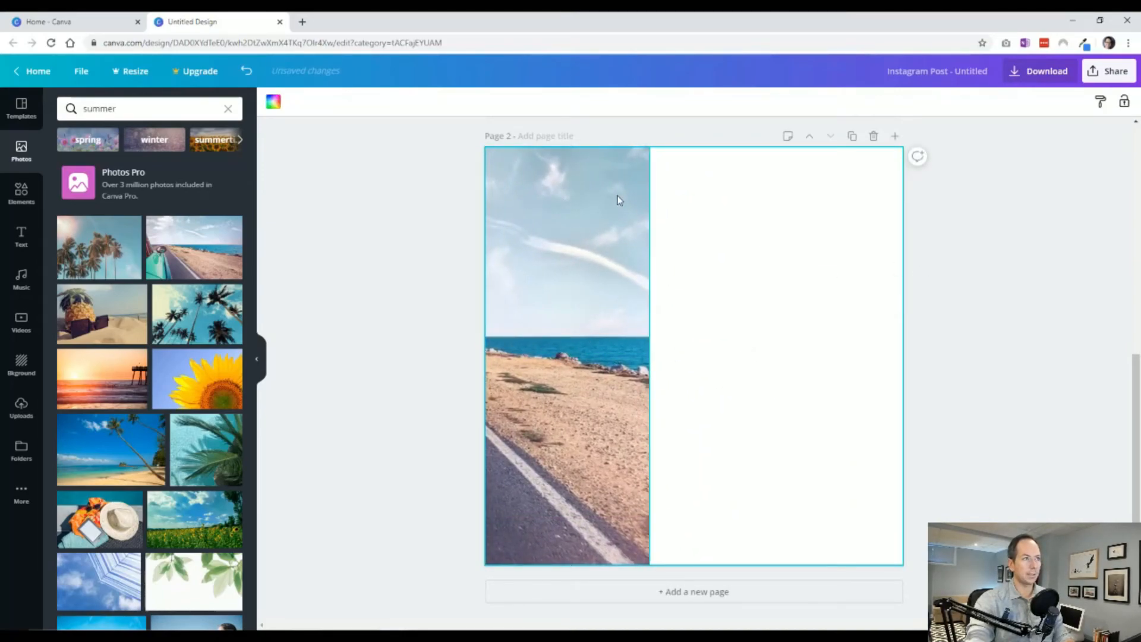
pyautogui.click(416, 306)
# Search the elements for "square" and add a plain square aligned with the page's left edge.
pyautogui.click(21, 193)
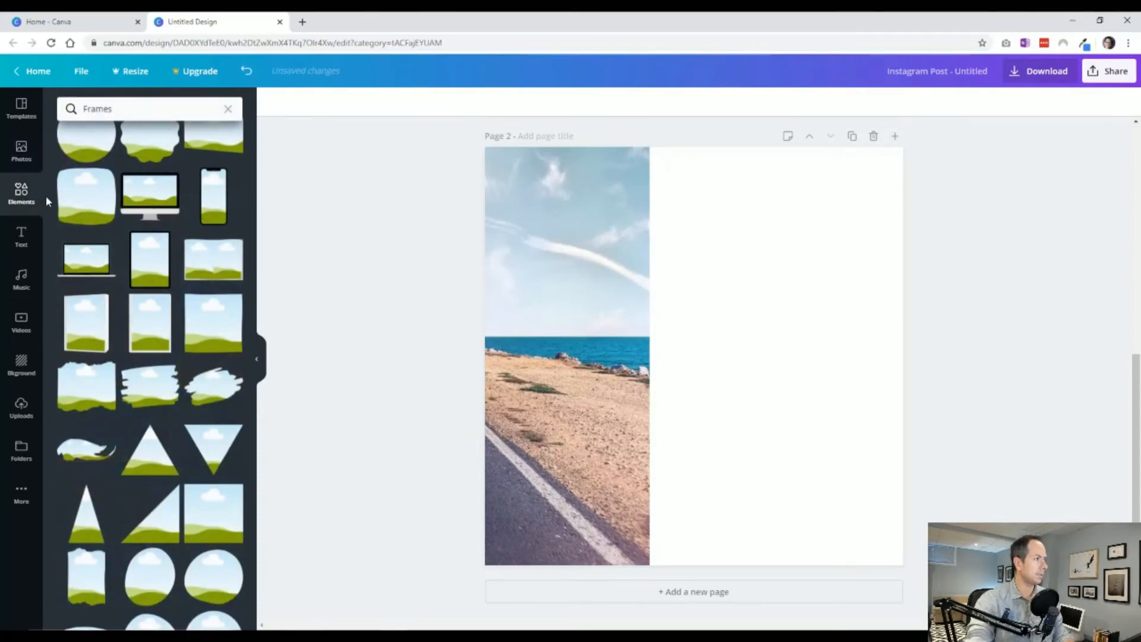
pyautogui.click(119, 109)
pyautogui.write('square')
pyautogui.press('Return')
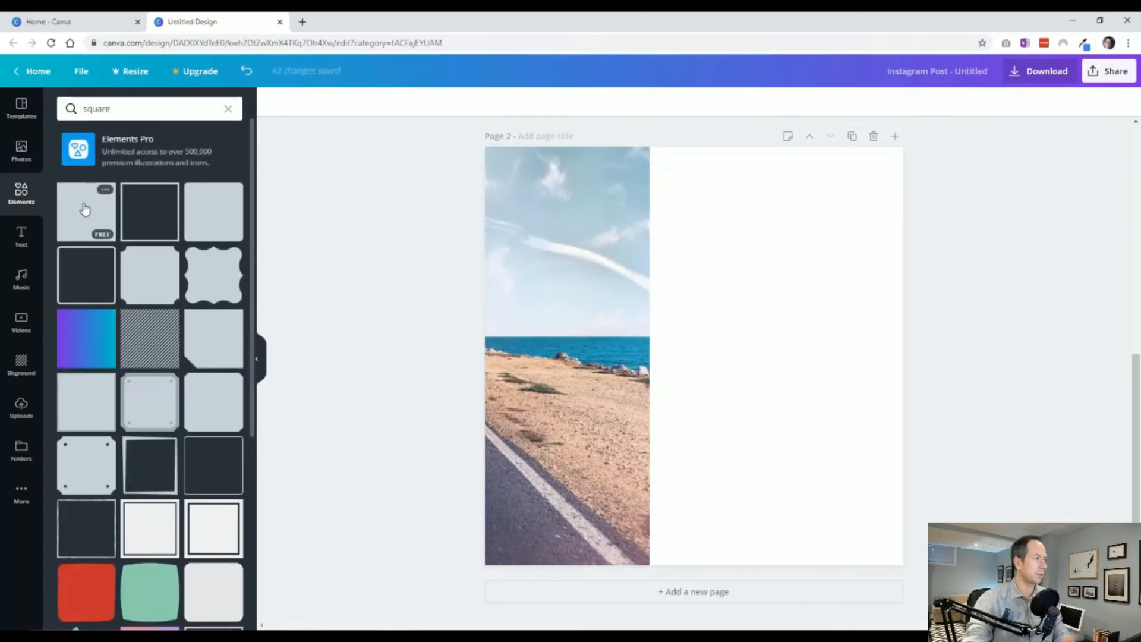
pyautogui.click(89, 213)
pyautogui.moveTo(625, 270); pyautogui.dragTo(583, 257)
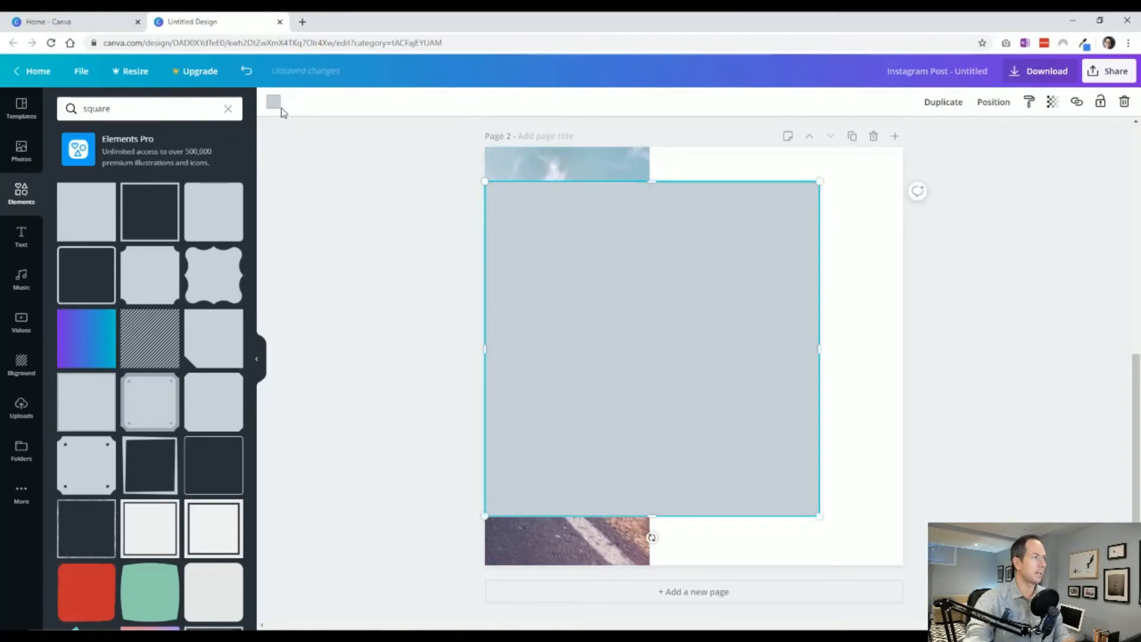
# Colour the square red and shrink it to about a quarter of the page width.
pyautogui.click(273, 101)
pyautogui.click(69, 369)
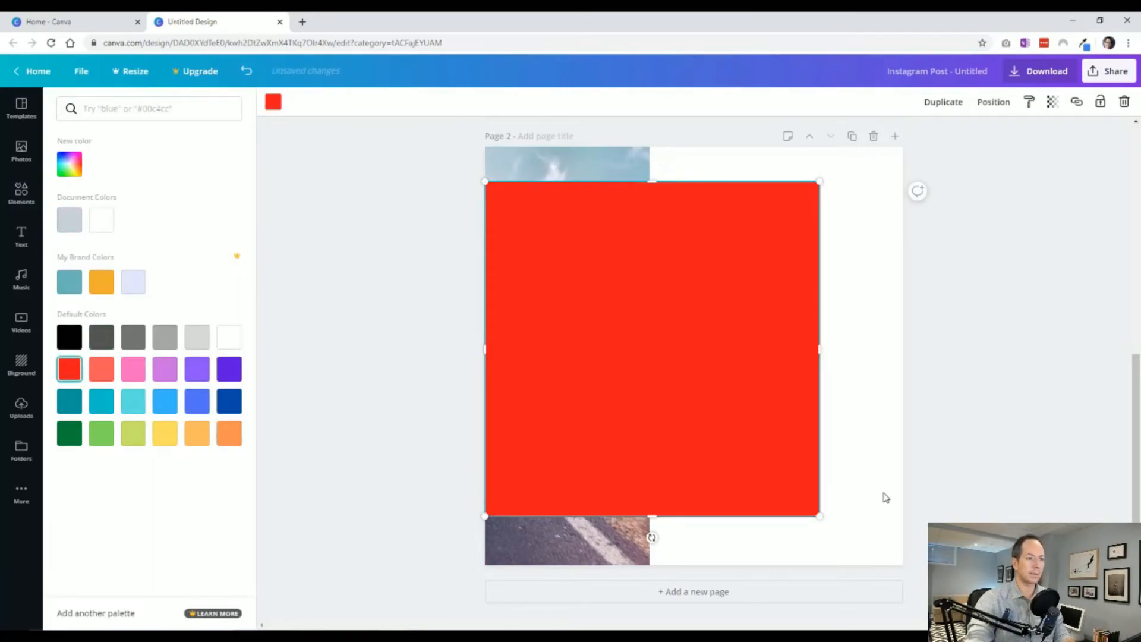
pyautogui.moveTo(814, 517); pyautogui.dragTo(590, 286)
pyautogui.click(527, 241)
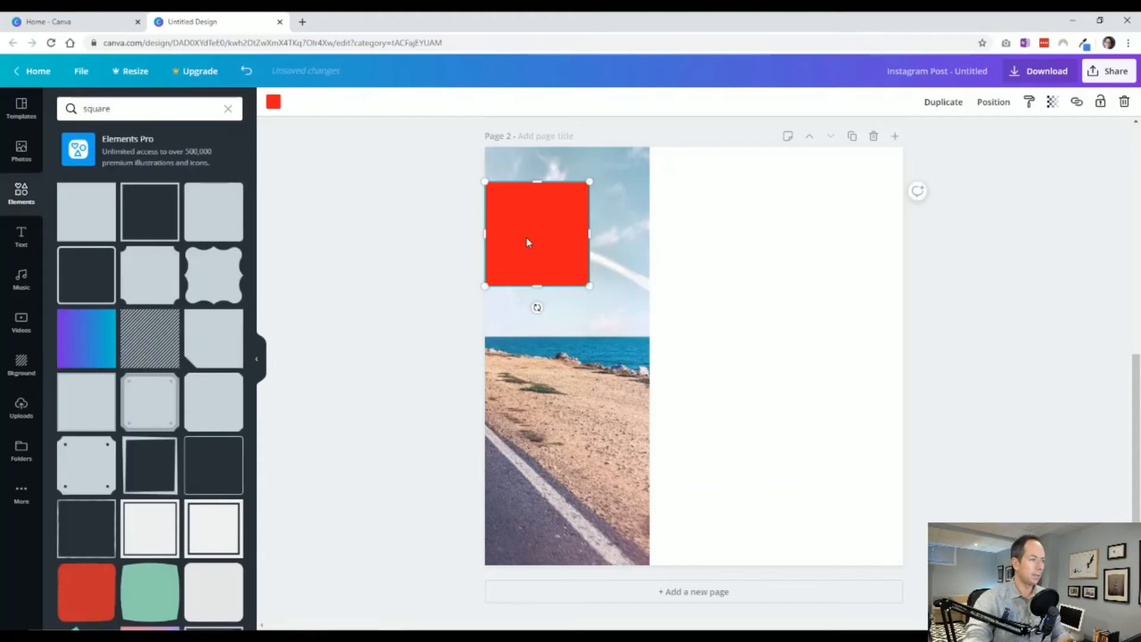
# Duplicate the red square twice, line up the three side by side and scale the row to the full page width.
pyautogui.hotkey('ctrl', 'd')
pyautogui.moveTo(540, 247); pyautogui.dragTo(635, 246)
pyautogui.hotkey('ctrl', 'd')
pyautogui.moveTo(565, 265); pyautogui.dragTo(744, 251)
pyautogui.keyDown('shift'); pyautogui.click(661, 258); pyautogui.keyUp('shift')
pyautogui.keyDown('shift'); pyautogui.click(528, 265); pyautogui.keyUp('shift')
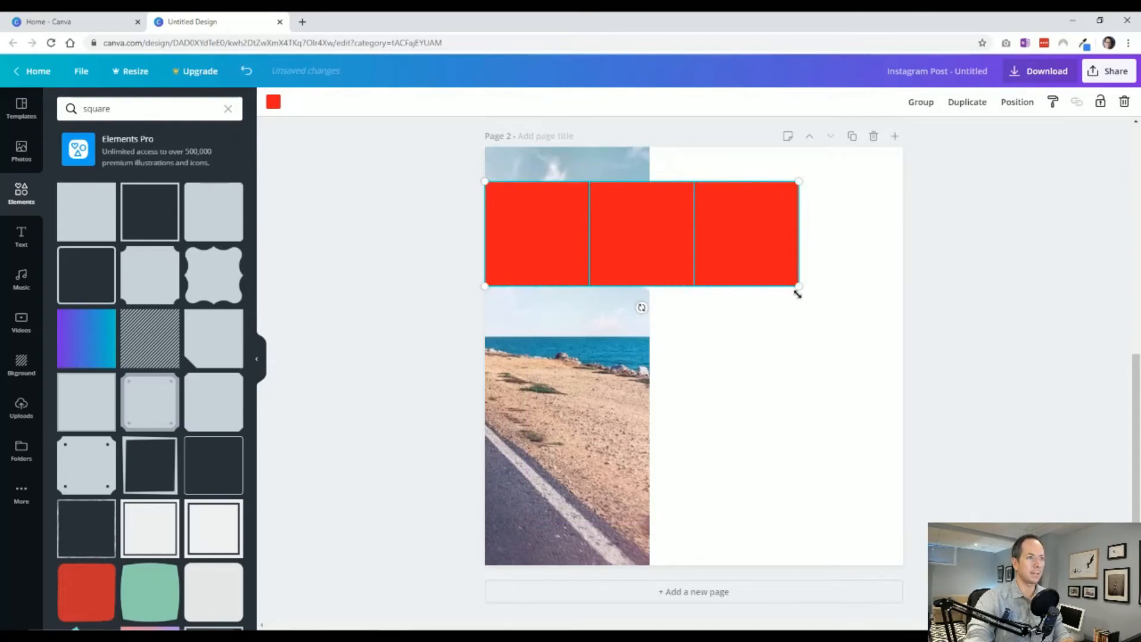
pyautogui.moveTo(798, 288); pyautogui.dragTo(902, 321)
# Recolour the middle square dark grey and the right square a lighter grey.
pyautogui.click(707, 279)
pyautogui.click(273, 102)
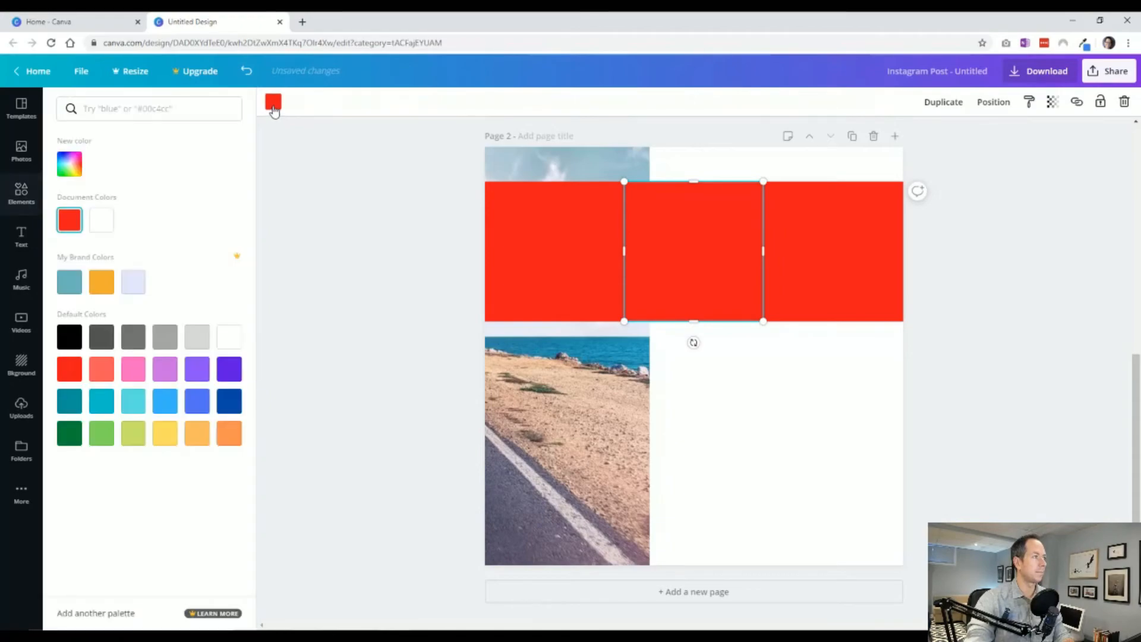
pyautogui.click(101, 337)
pyautogui.click(837, 265)
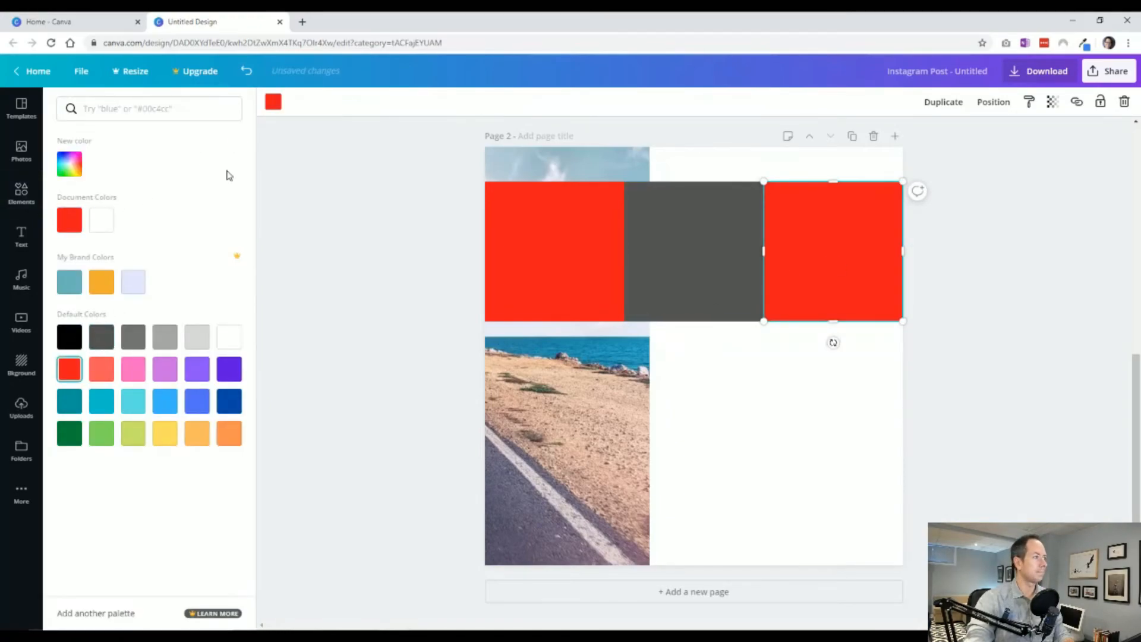
pyautogui.click(132, 342)
# Move the row of three squares up to the top edge of the page.
pyautogui.click(580, 287)
pyautogui.keyDown('shift'); pyautogui.click(814, 265); pyautogui.keyUp('shift')
pyautogui.keyDown('shift'); pyautogui.click(681, 262); pyautogui.keyUp('shift')
pyautogui.moveTo(681, 262); pyautogui.dragTo(680, 228)
# Fit the coastal road photo to the middle square's column and show the car mirror in its crop.
pyautogui.click(527, 380)
pyautogui.moveTo(527, 380); pyautogui.dragTo(873, 366)
pyautogui.doubleClick(657, 367)
pyautogui.click(409, 423)
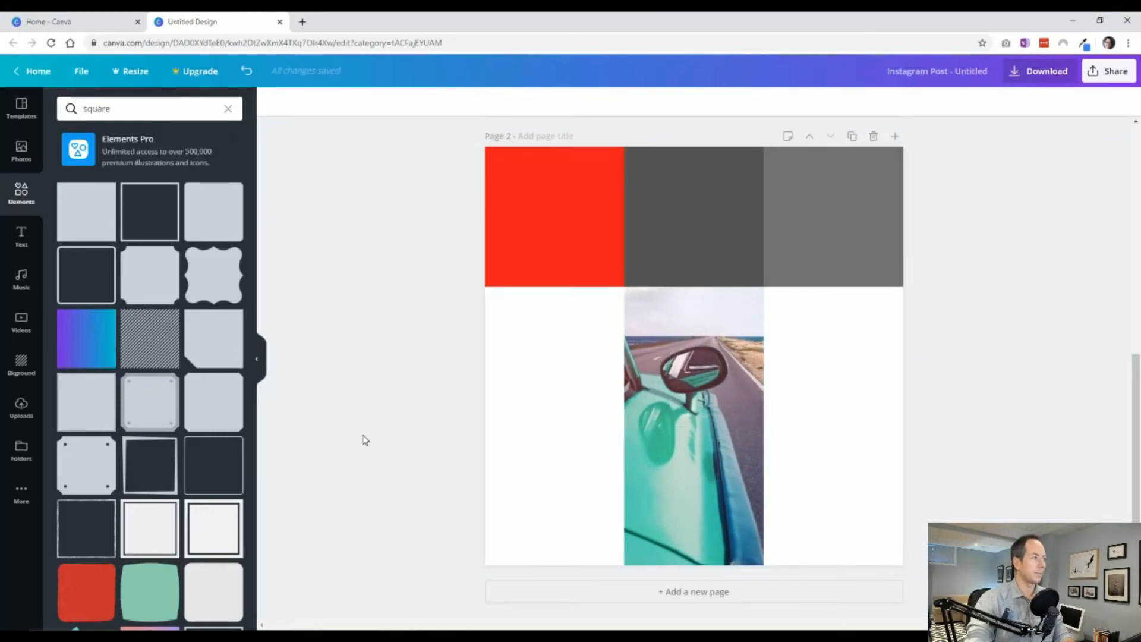
# Search the photos for "spring" and place the sunlit blossom photo against the left edge of page 2.
pyautogui.click(228, 108)
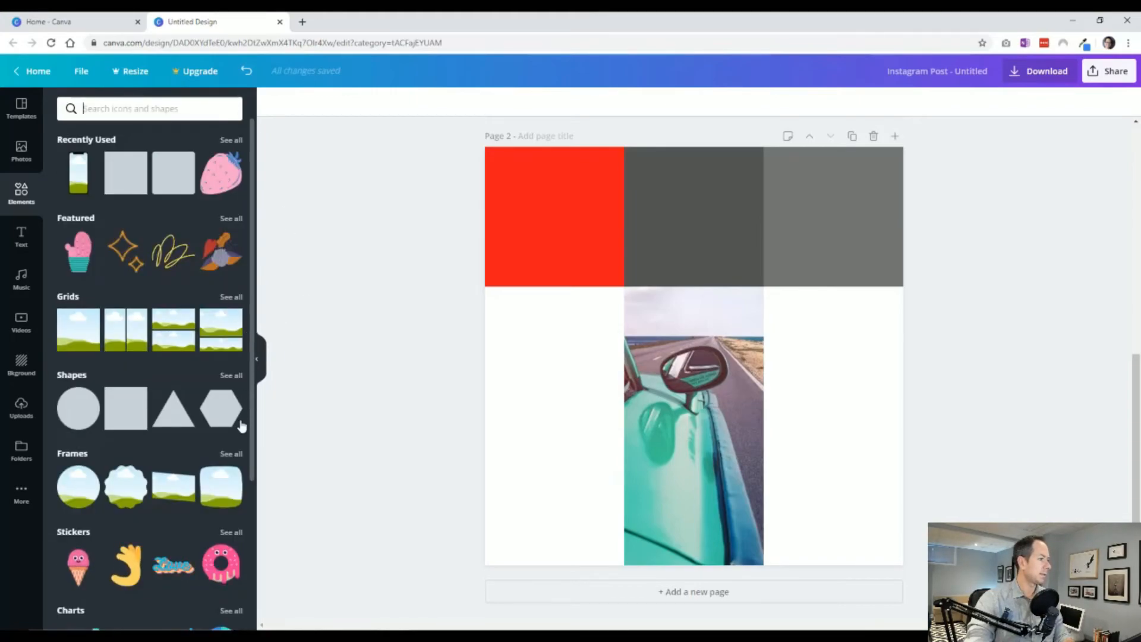
pyautogui.click(21, 152)
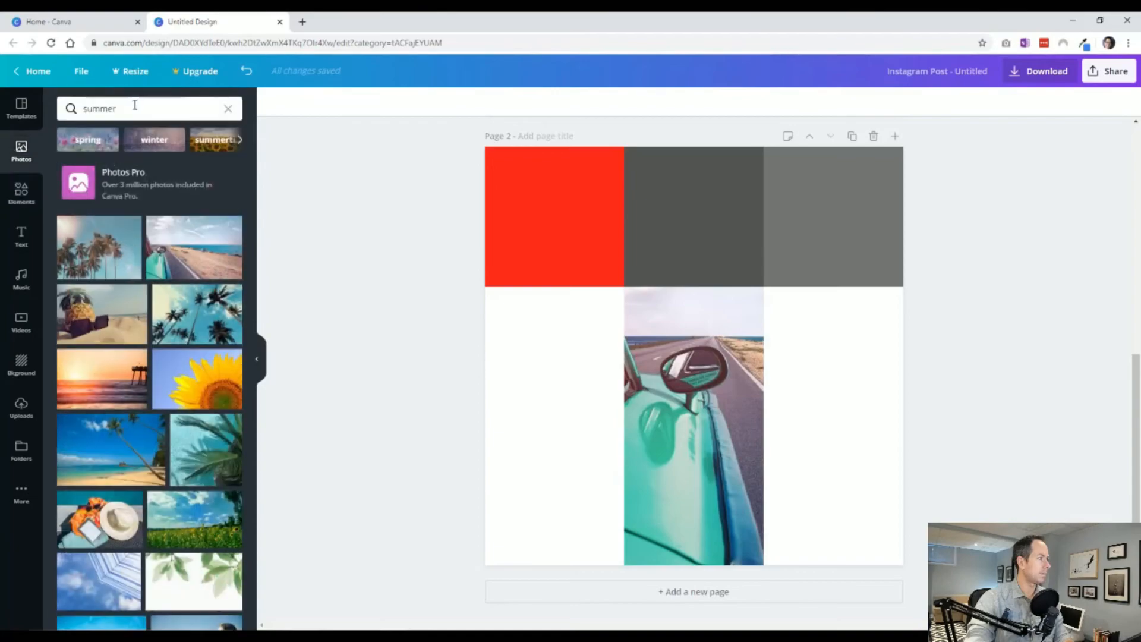
pyautogui.click(137, 108)
pyautogui.hotkey('ctrl', 'a')
pyautogui.write('spring')
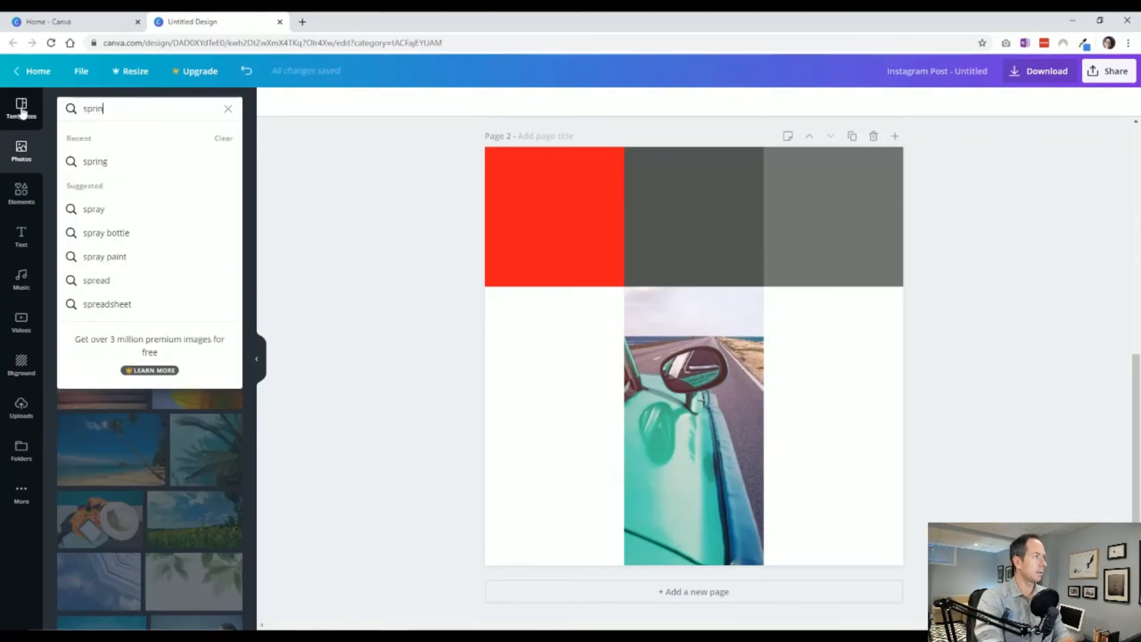
pyautogui.press('Return')
pyautogui.moveTo(189, 346); pyautogui.dragTo(553, 333)
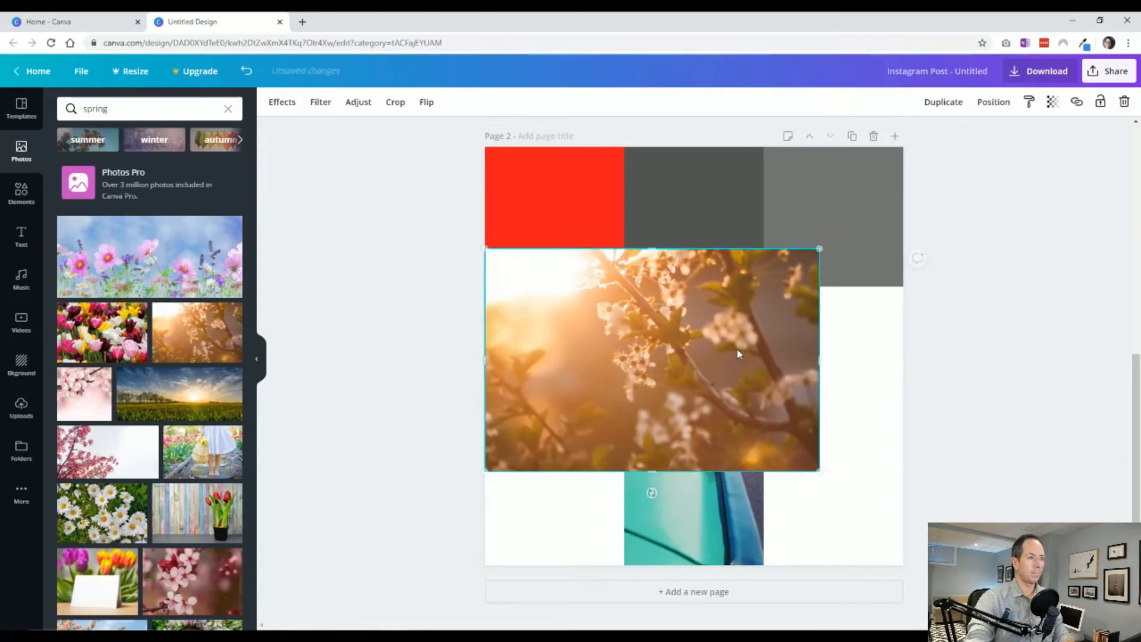
# Crop the blossom photo to a width of 360 to match the red square and extend it to the full page height.
pyautogui.moveTo(819, 359); pyautogui.dragTo(622, 366)
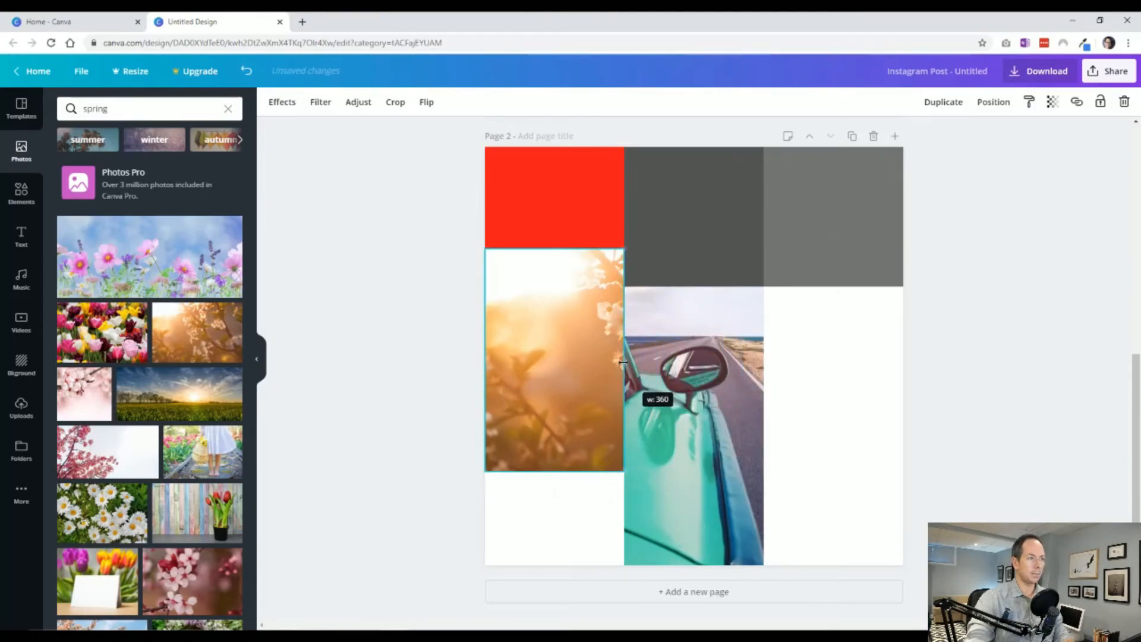
pyautogui.moveTo(554, 249); pyautogui.dragTo(558, 152)
pyautogui.moveTo(553, 471); pyautogui.dragTo(564, 563)
# Shift the blossom image inside its crop so the flowers fill the left column.
pyautogui.doubleClick(572, 436)
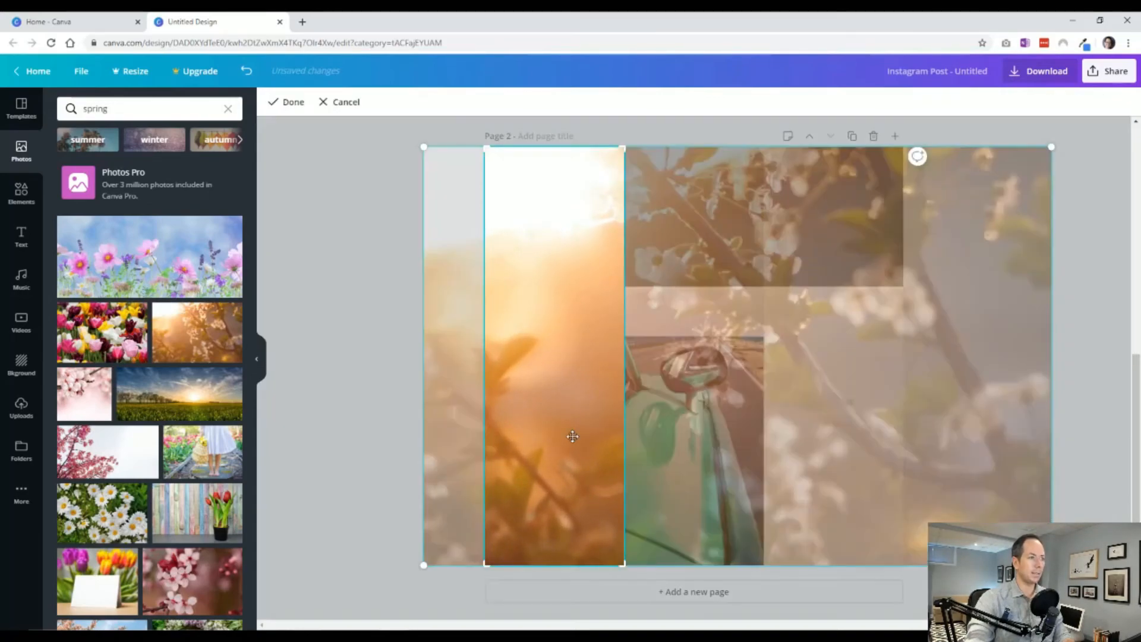
pyautogui.moveTo(575, 401); pyautogui.dragTo(404, 400)
pyautogui.click(988, 433)
pyautogui.click(987, 437)
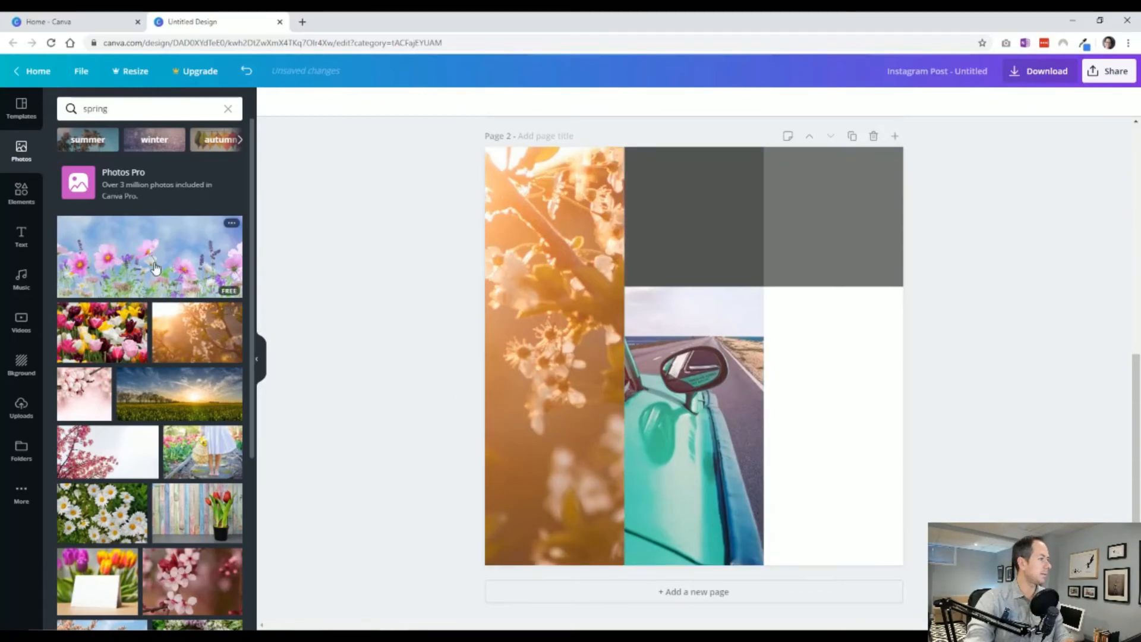
# Search the photos for "fall" and add the photo of the path under red autumn trees to page 2.
pyautogui.click(126, 110)
pyautogui.write('fall')
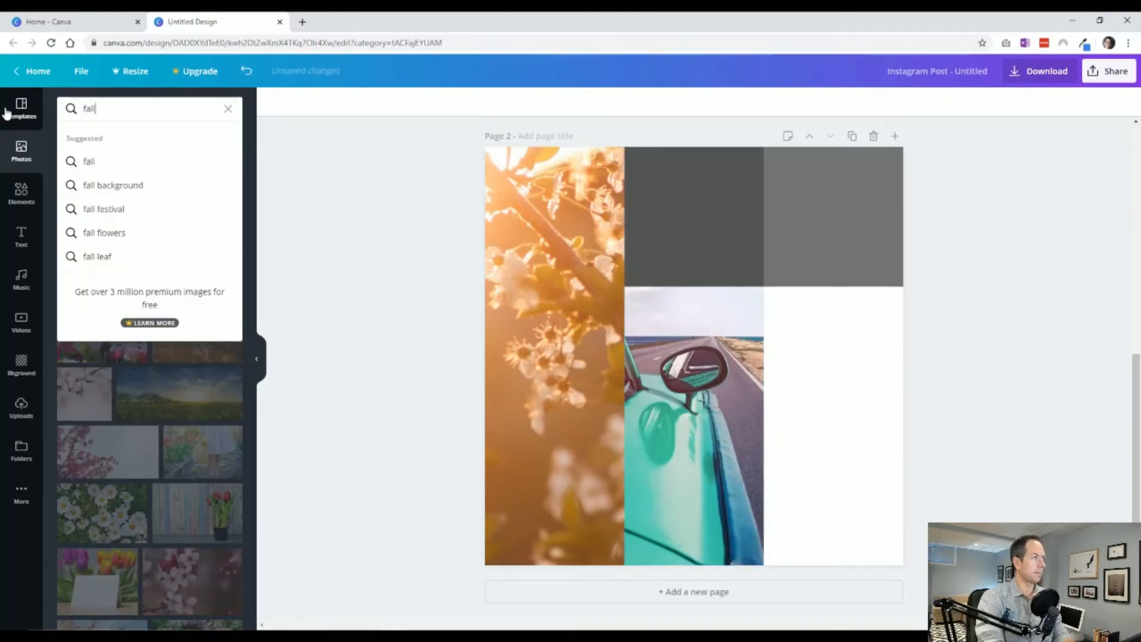
pyautogui.press('Return')
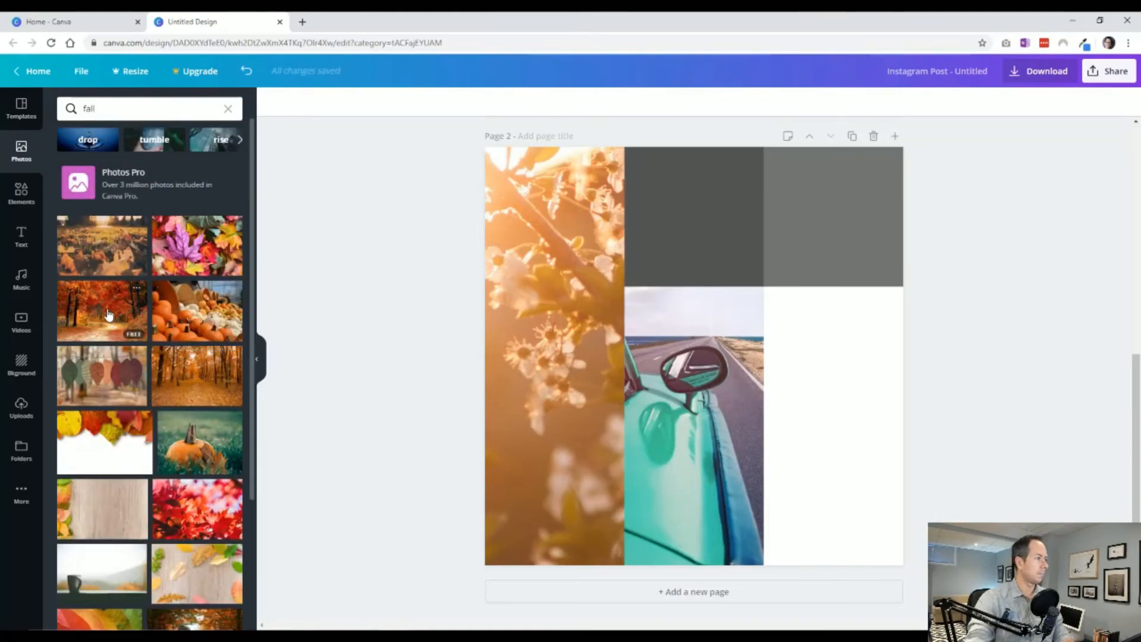
pyautogui.click(110, 315)
# Crop the autumn tree photo to the right column's width and extend it to the full page height.
pyautogui.moveTo(527, 356); pyautogui.dragTo(759, 350)
pyautogui.moveTo(834, 245); pyautogui.dragTo(841, 146)
pyautogui.moveTo(834, 468); pyautogui.dragTo(832, 579)
pyautogui.click(941, 479)
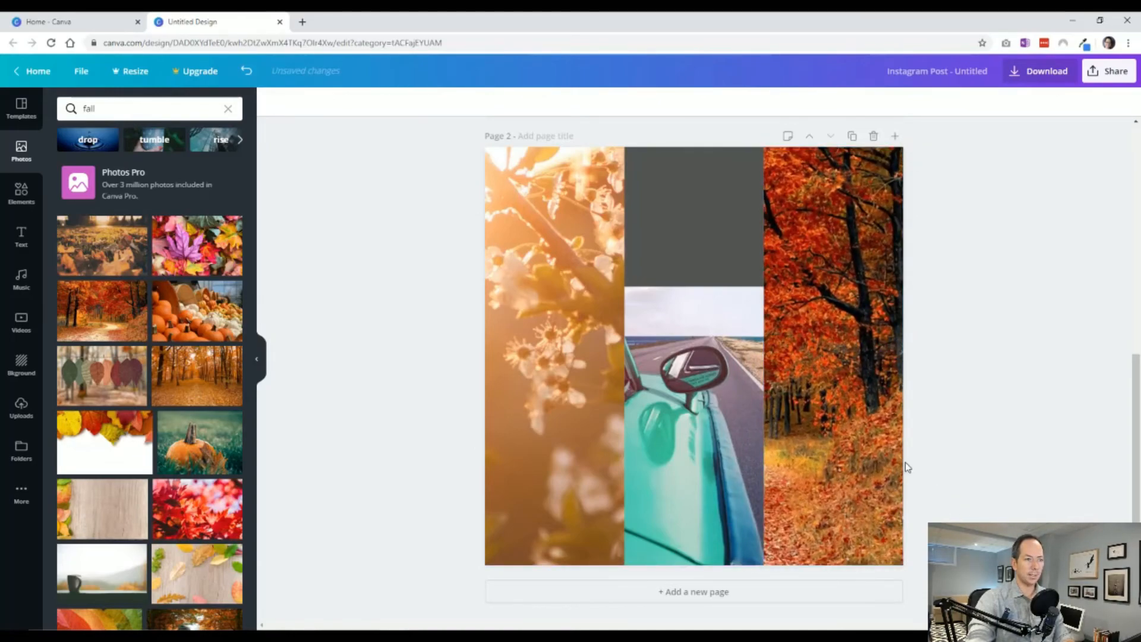
# Delete the dark grey square covering the top of the middle photo.
pyautogui.click(713, 273)
pyautogui.press('Delete')
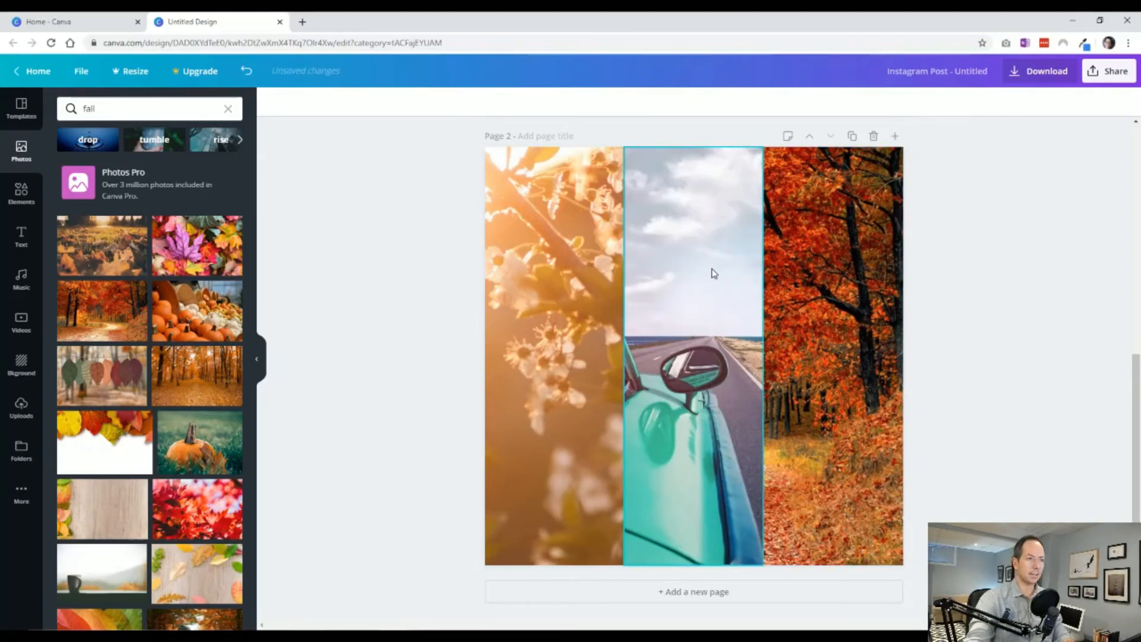
pyautogui.scroll(7, 932, 344)
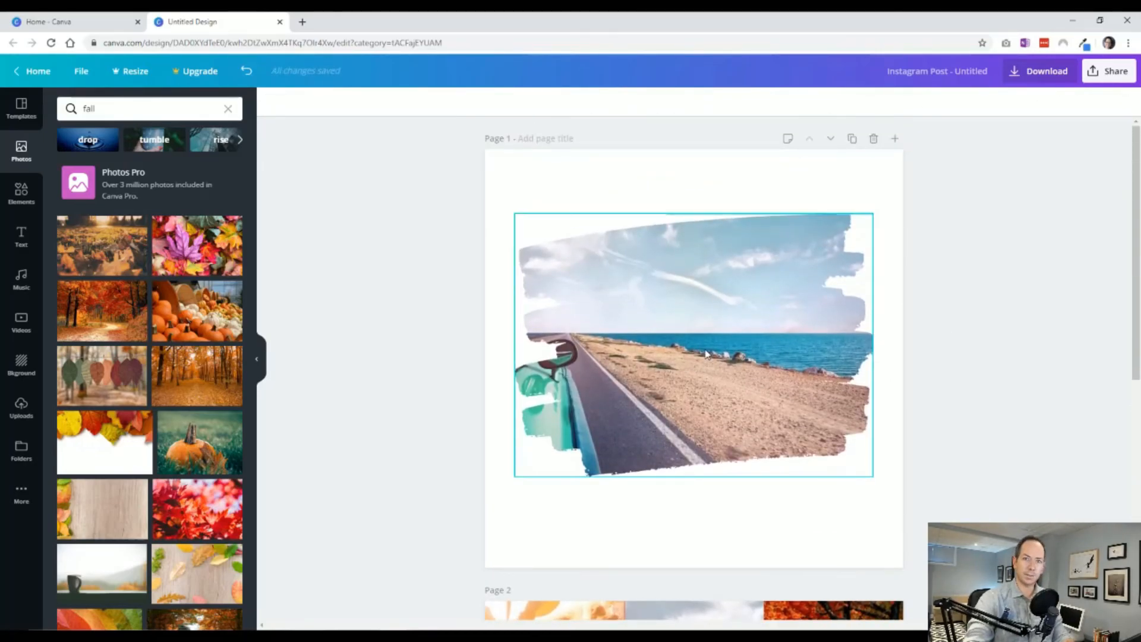
# Add the yellow scribble graphic to page 2, enlarge it, and move it up across the blossom and car photos.
pyautogui.scroll(-7, 707, 354)
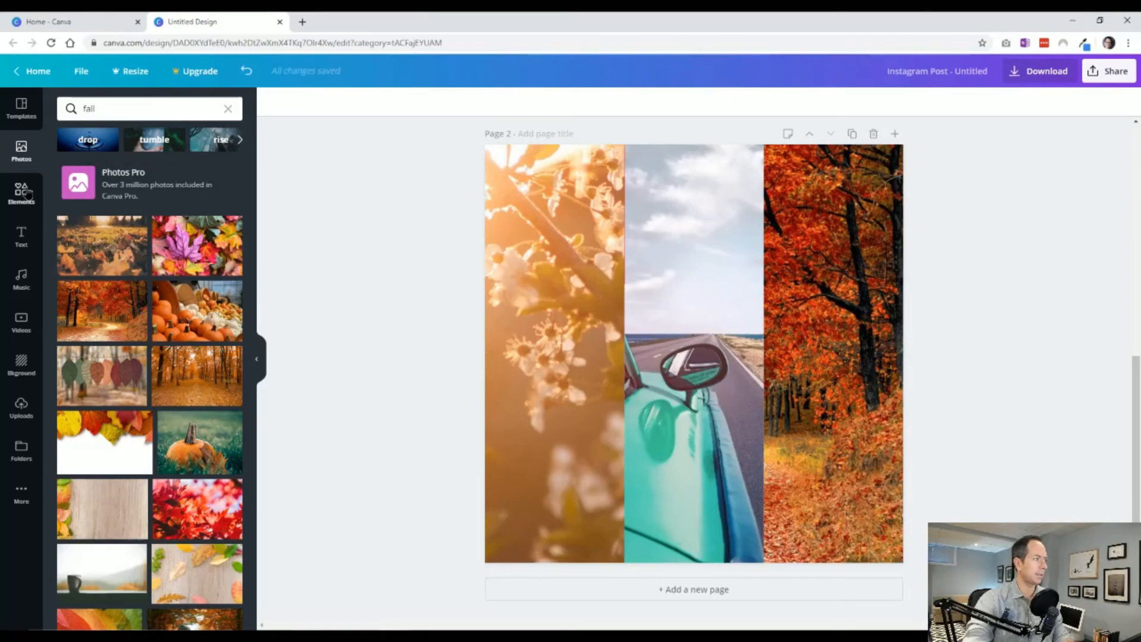
pyautogui.click(27, 195)
pyautogui.click(173, 250)
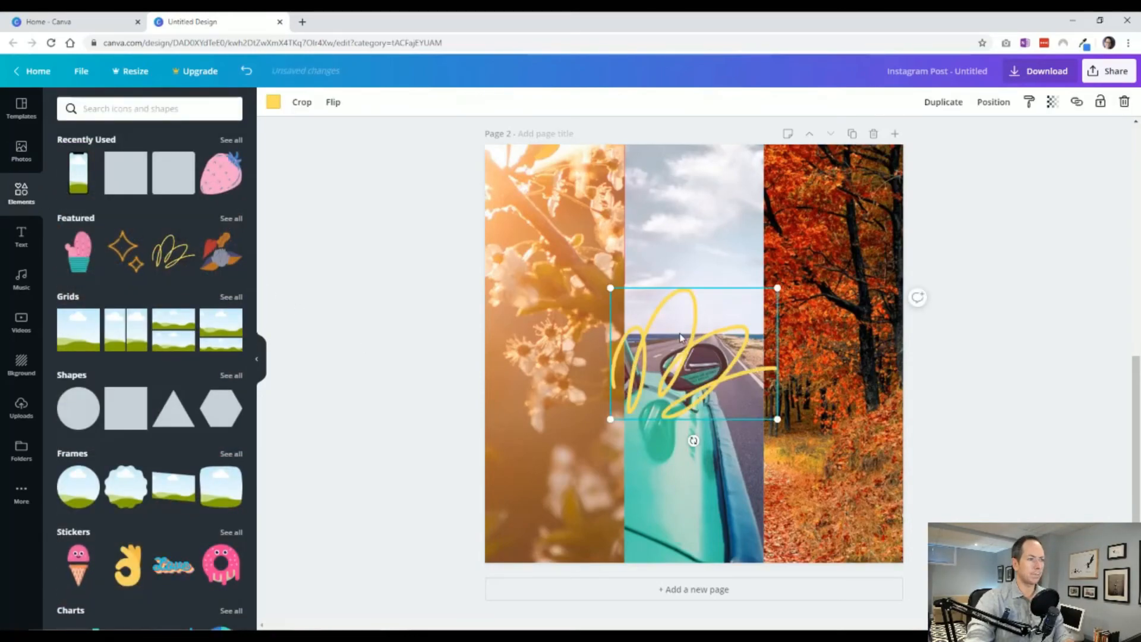
pyautogui.moveTo(610, 288); pyautogui.dragTo(564, 253)
pyautogui.moveTo(608, 323); pyautogui.dragTo(585, 262)
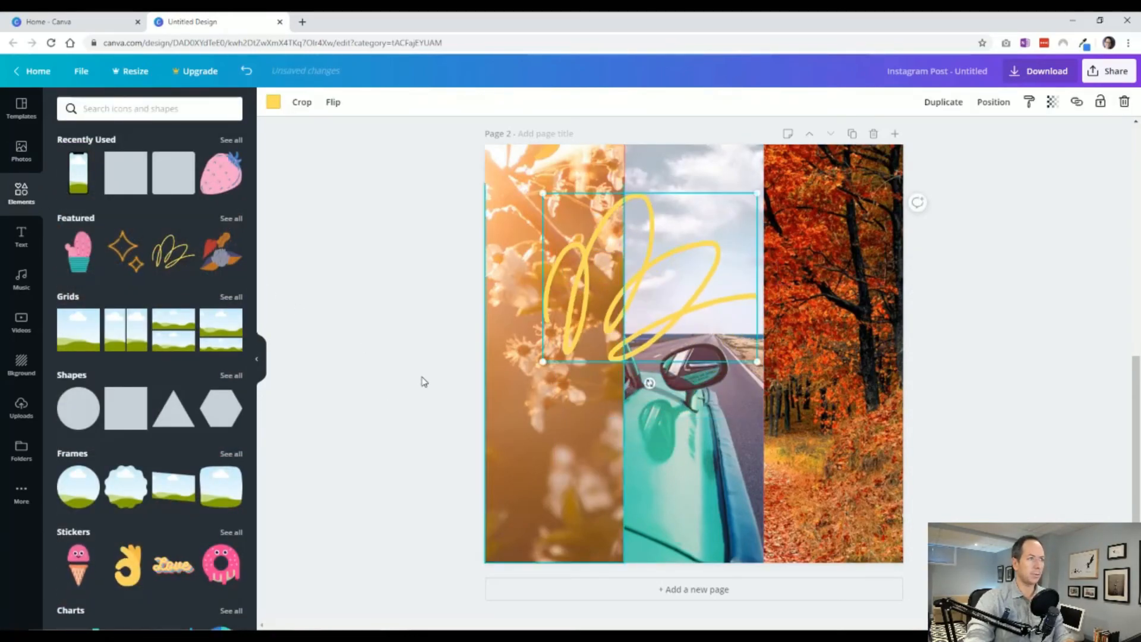
pyautogui.click(457, 374)
# Add a heading text box to page 2 and position it across the lower part of the three photos.
pyautogui.click(23, 155)
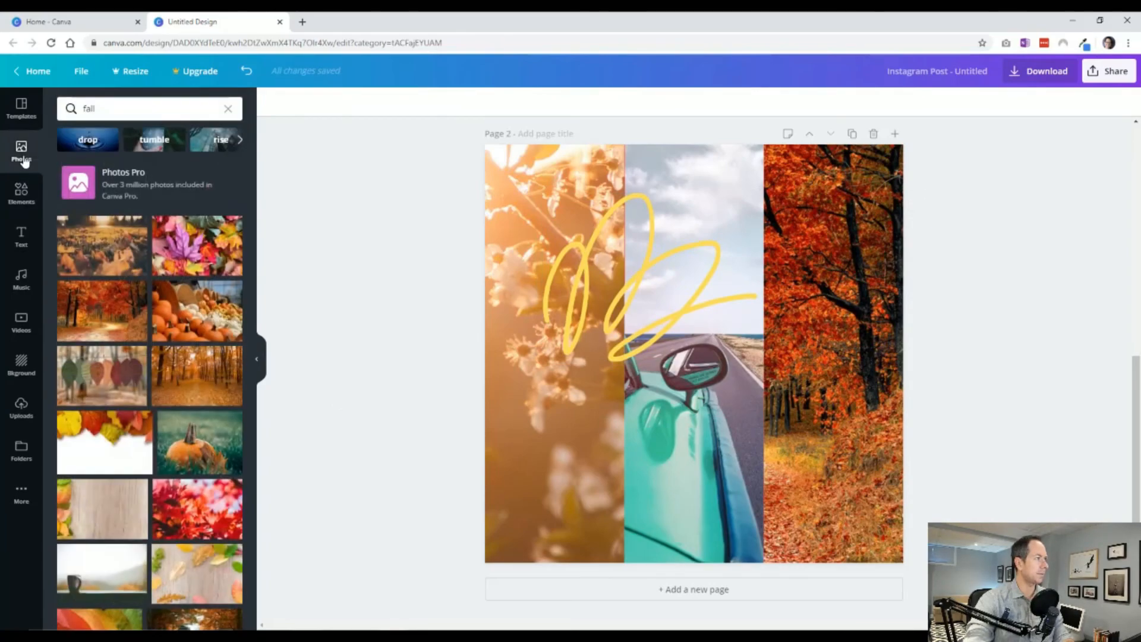
pyautogui.click(21, 109)
pyautogui.click(21, 237)
pyautogui.click(119, 168)
pyautogui.moveTo(744, 351); pyautogui.dragTo(909, 451)
pyautogui.click(1056, 486)
# Delete the heading and the yellow scribble from page 2.
pyautogui.click(773, 460)
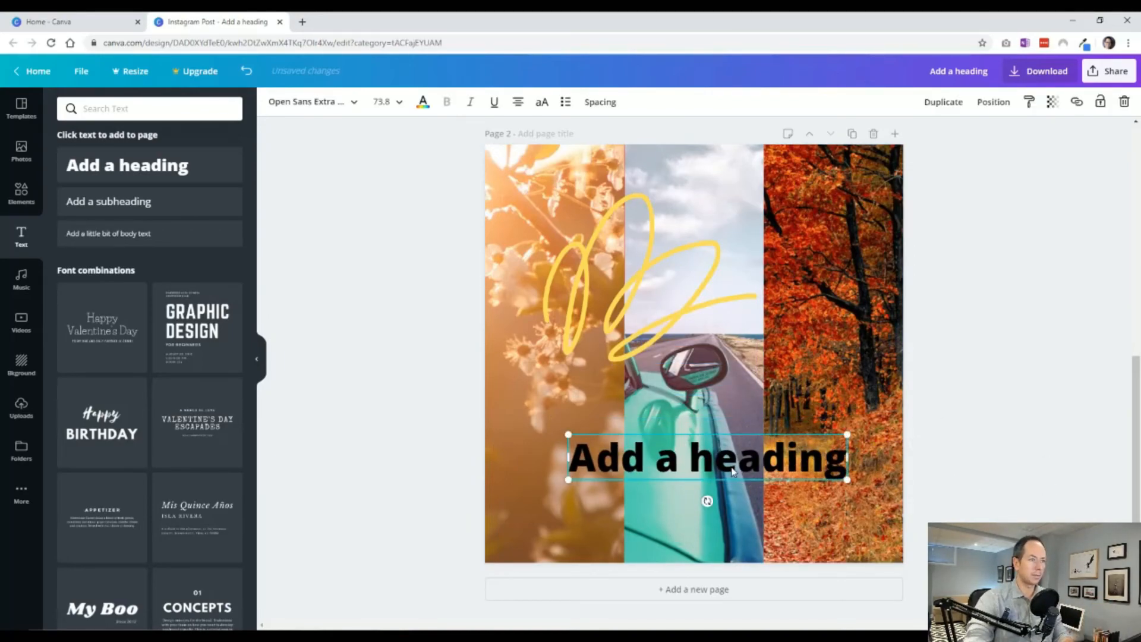
pyautogui.keyDown('shift'); pyautogui.click(658, 322); pyautogui.keyUp('shift')
pyautogui.press('Delete')
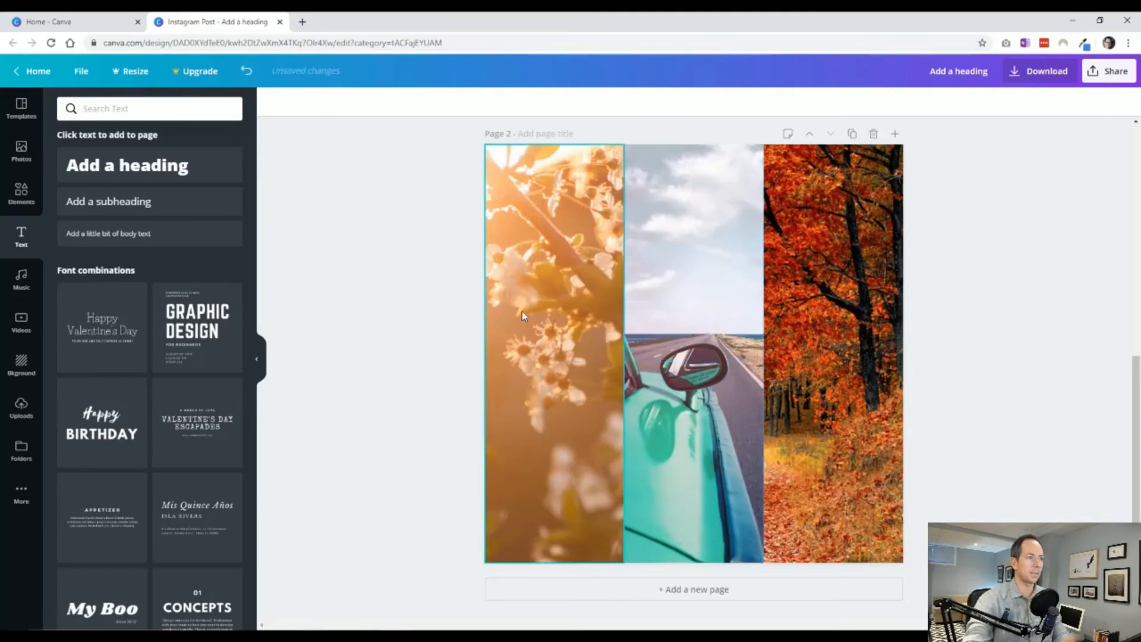
# Download only page 2 as a PNG, save it as Add a heading.png in the Downloads folder, and dismiss the Canva Pro offer.
pyautogui.click(1047, 72)
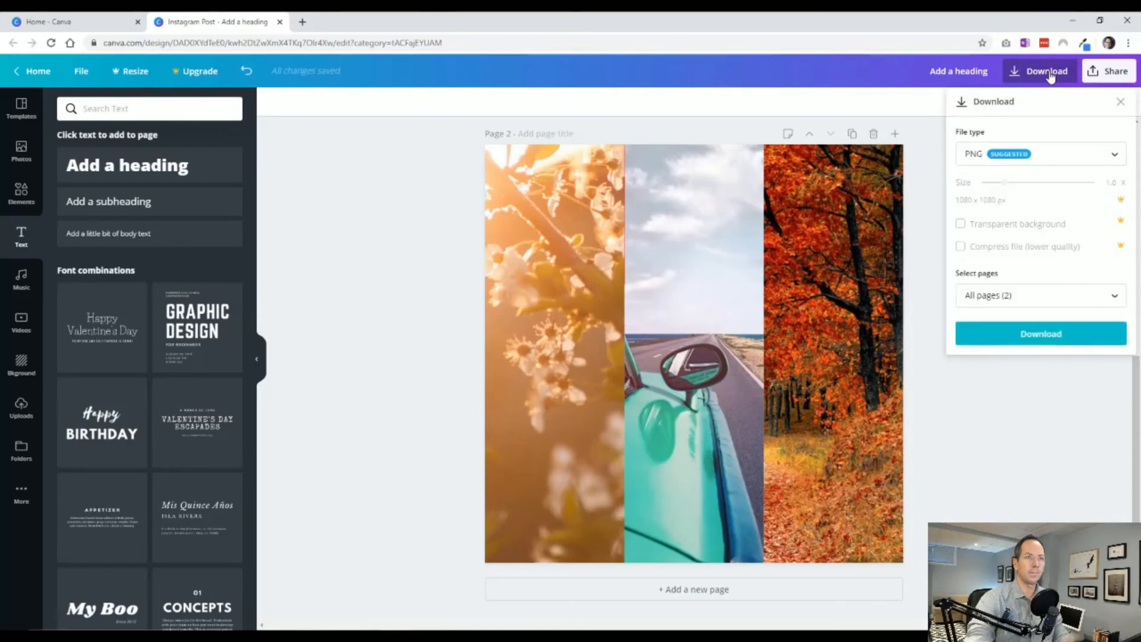
pyautogui.click(1029, 297)
pyautogui.click(1111, 396)
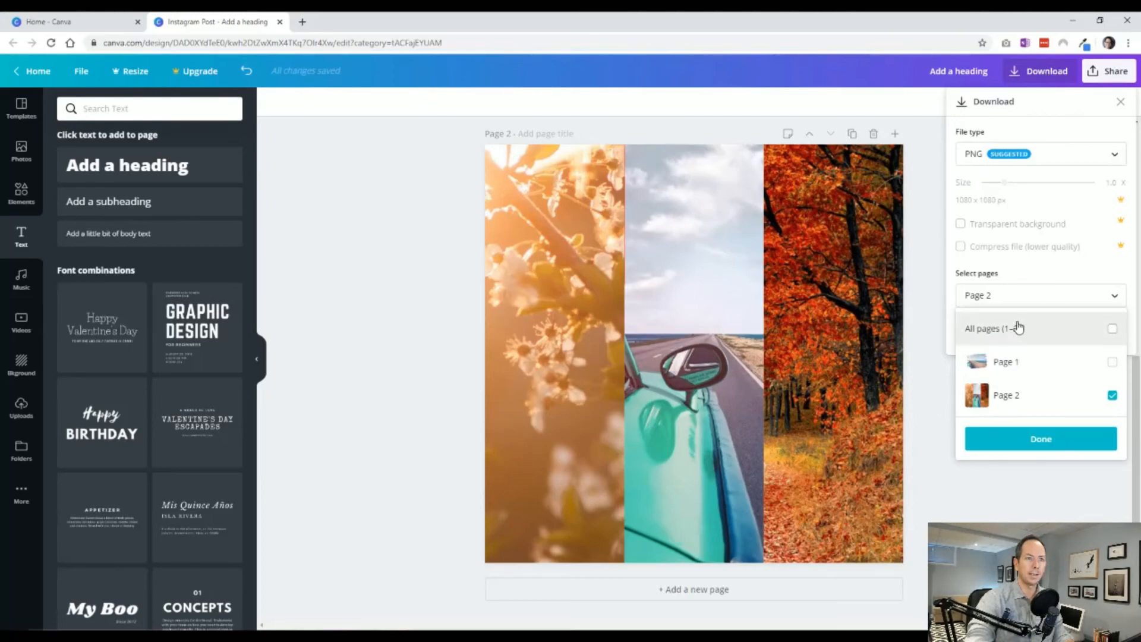
pyautogui.click(989, 281)
pyautogui.click(1006, 299)
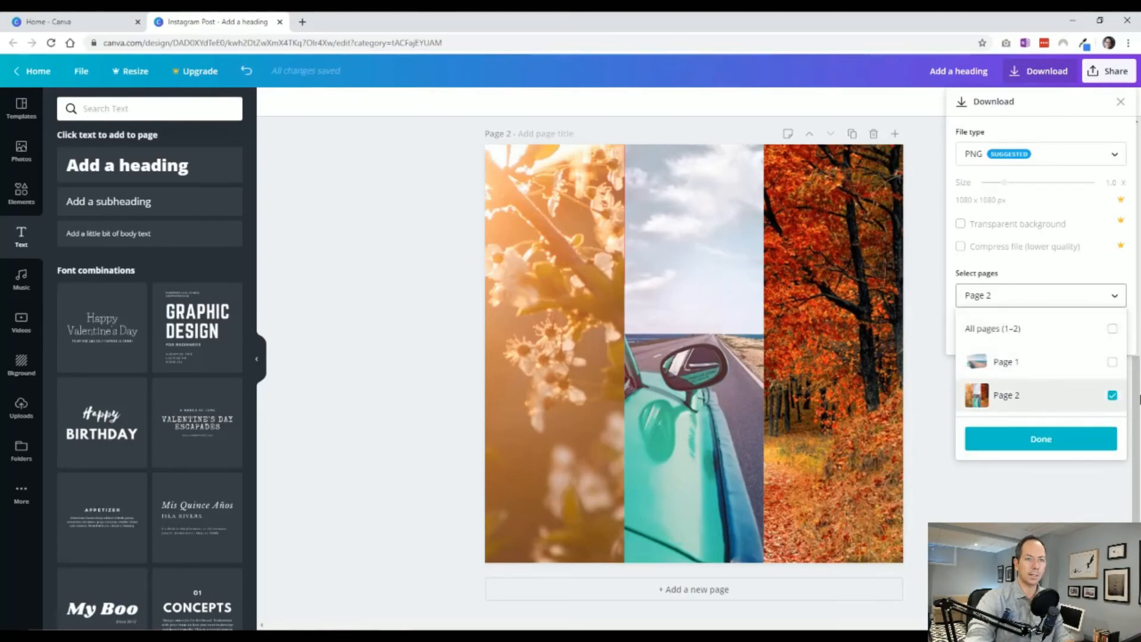
pyautogui.click(1045, 438)
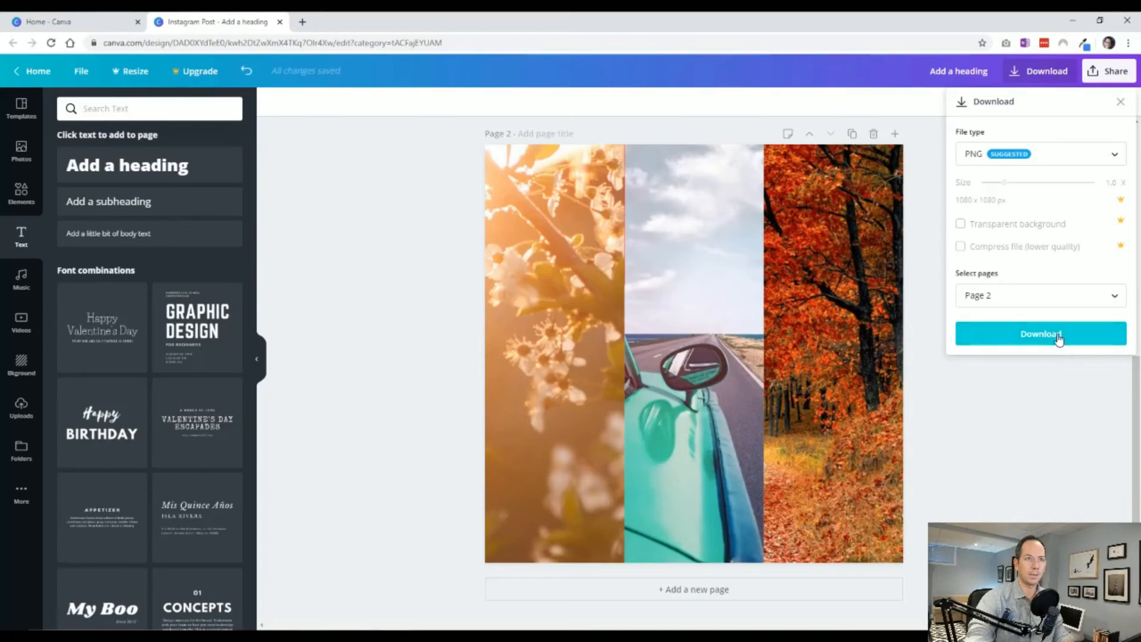
pyautogui.click(1036, 337)
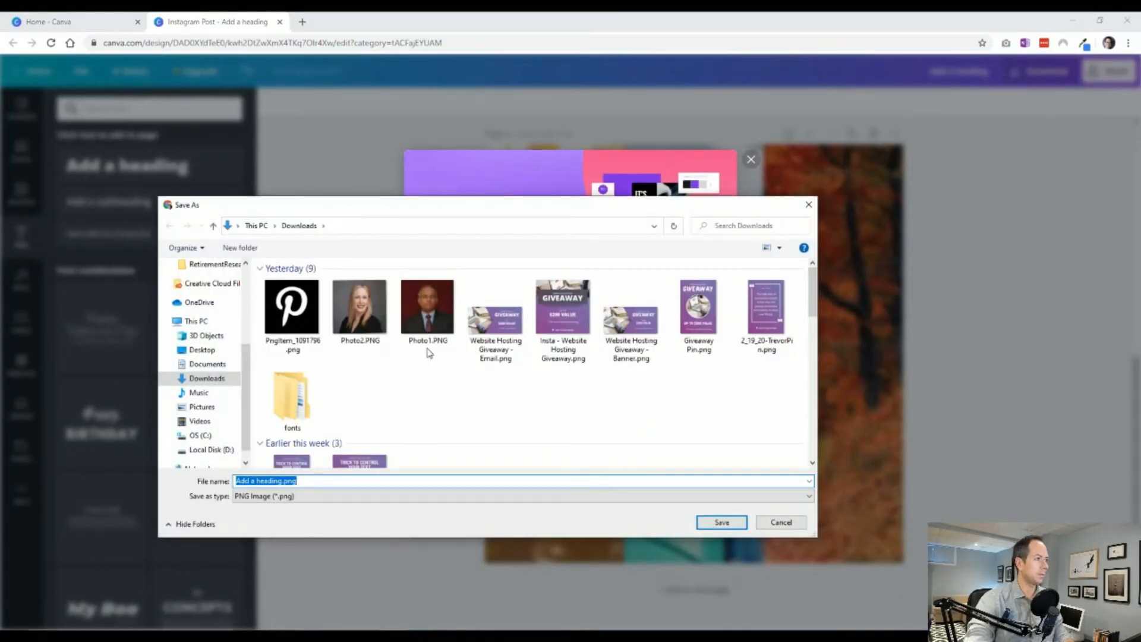
pyautogui.click(720, 523)
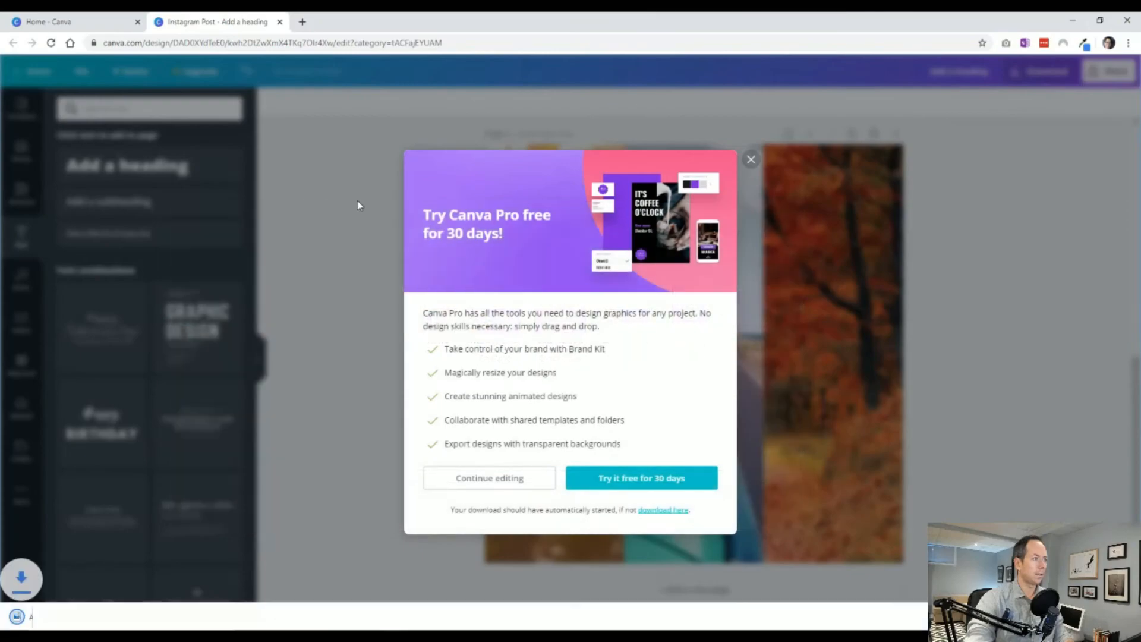
pyautogui.click(751, 146)
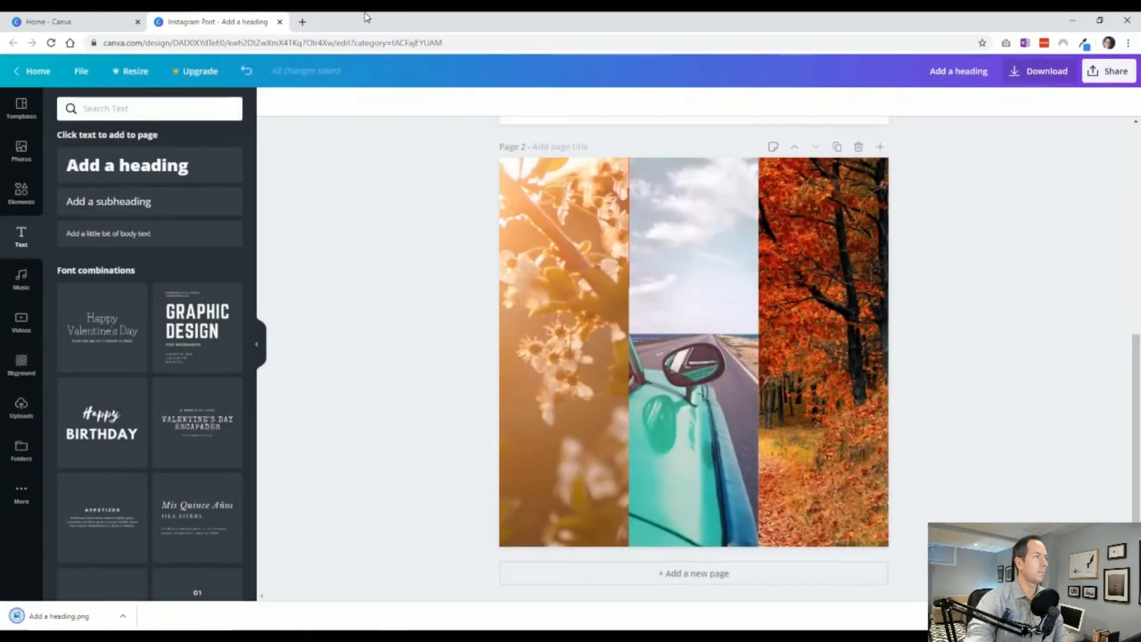
# Upload the downloaded Add a heading.png and fill the brush-stroke frame on page 1 with it.
pyautogui.click(76, 21)
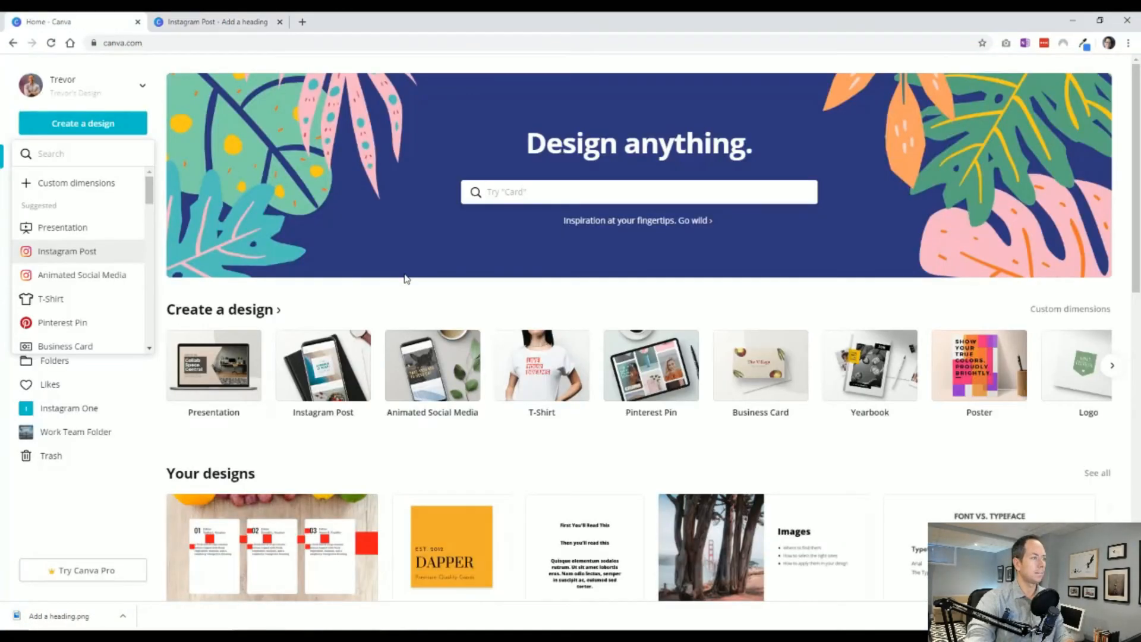
pyautogui.click(214, 22)
pyautogui.scroll(5, 420, 324)
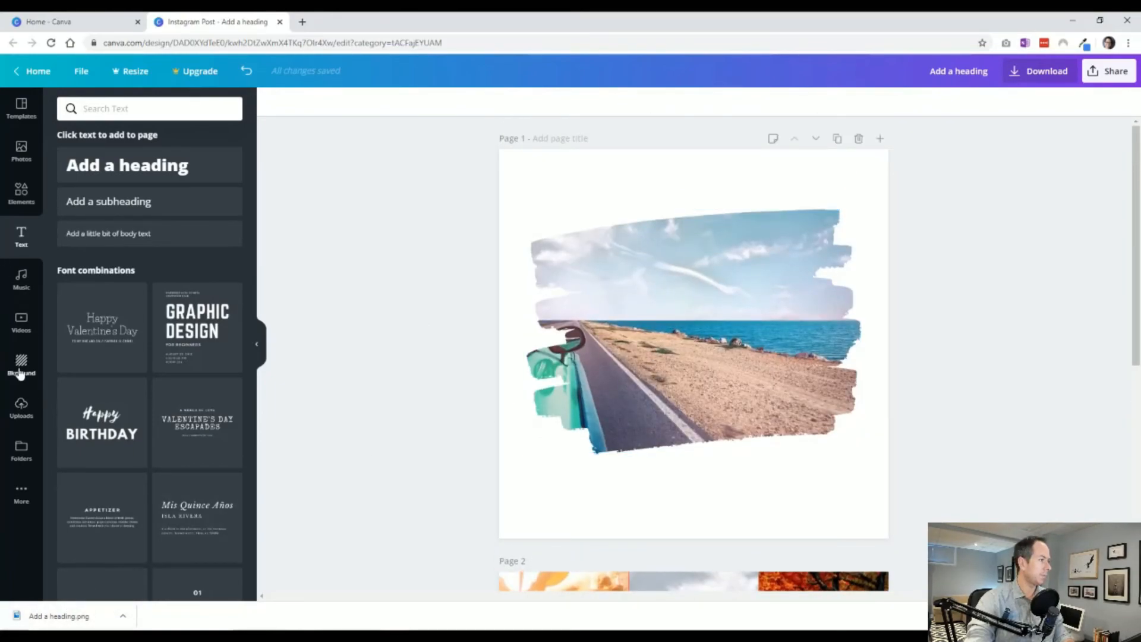
pyautogui.click(20, 409)
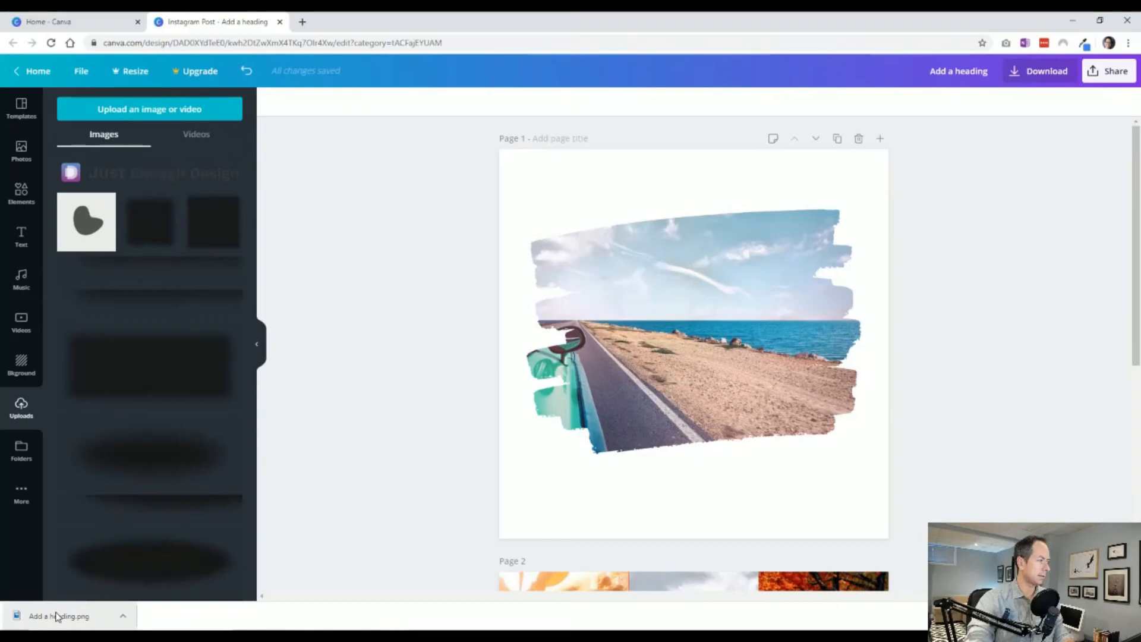
pyautogui.moveTo(52, 616)
pyautogui.mouseDown()
pyautogui.moveTo(36, 616)
pyautogui.moveTo(656, 395)
pyautogui.moveTo(610, 383)
pyautogui.moveTo(590, 363)
pyautogui.moveTo(654, 377)
pyautogui.mouseUp()
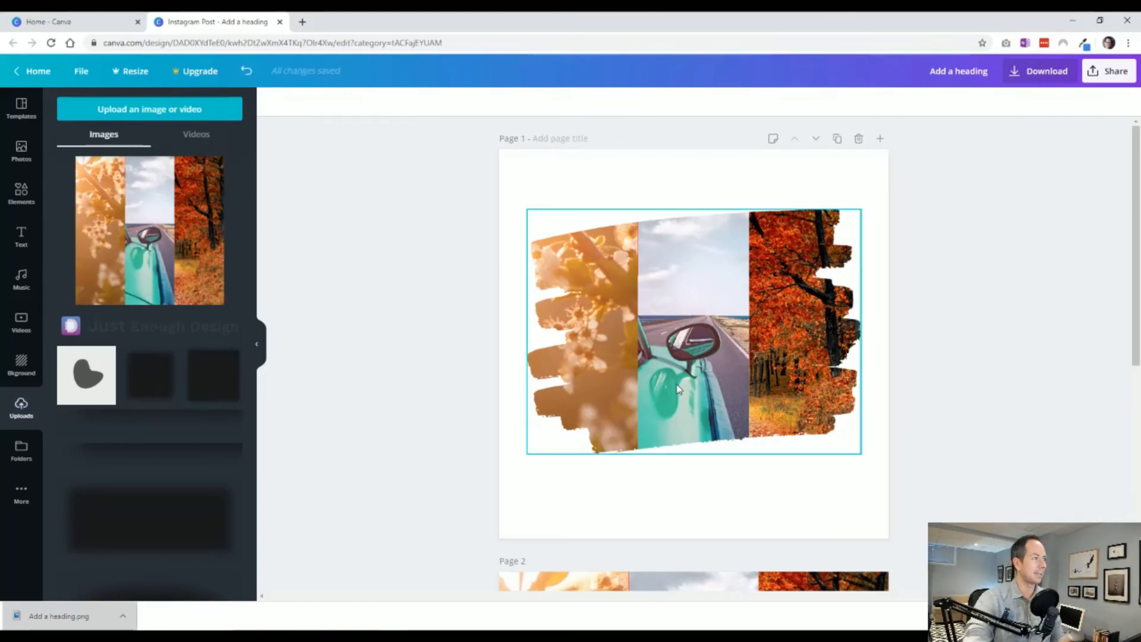
# Insert a blank page after page 1 and place the desktop monitor frame on it.
pyautogui.scroll(-5, 413, 379)
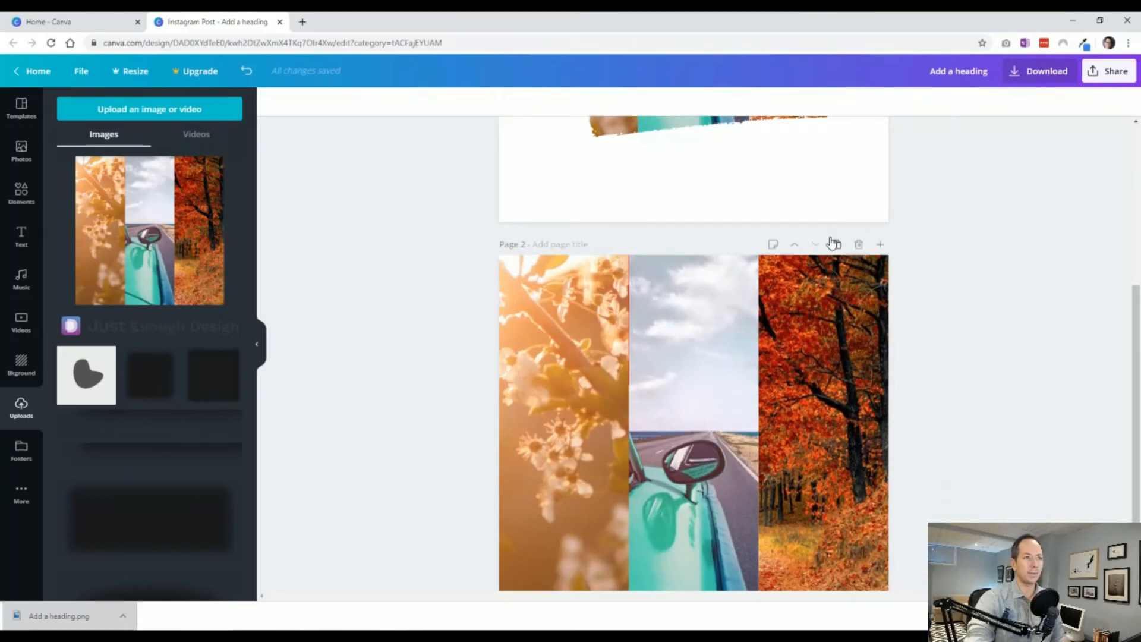
pyautogui.scroll(5, 832, 243)
pyautogui.click(880, 138)
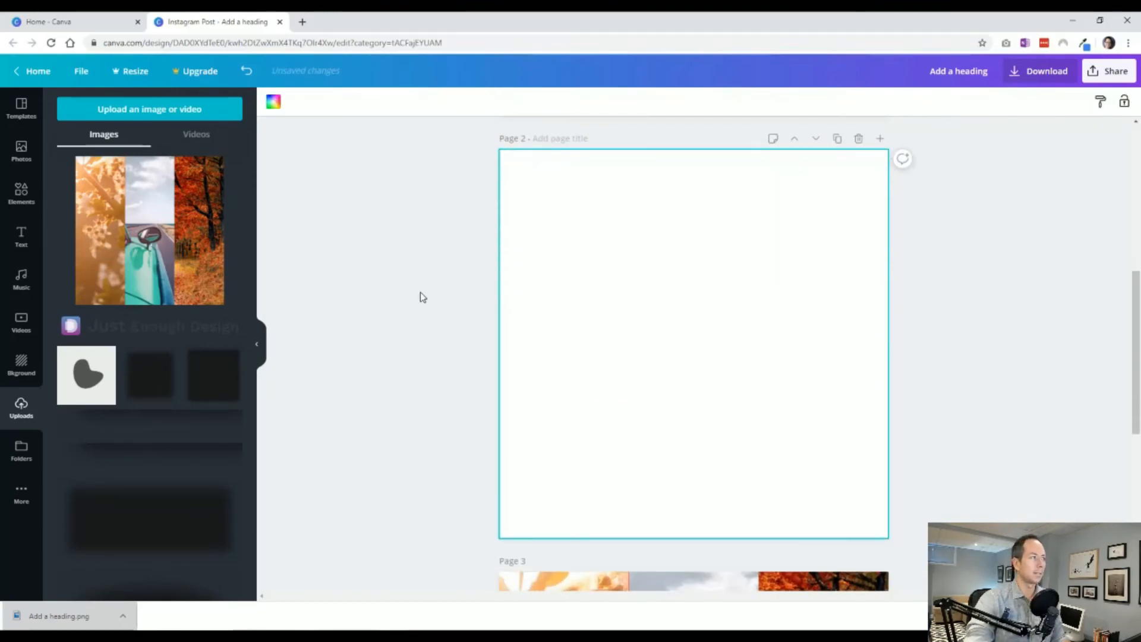
pyautogui.click(18, 196)
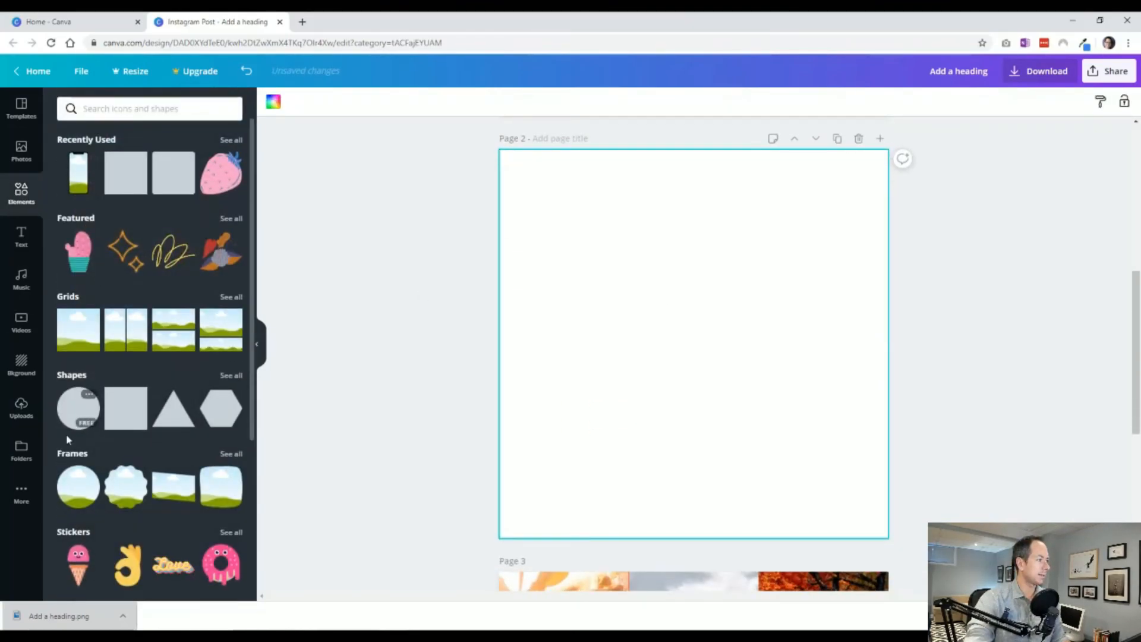
pyautogui.click(72, 455)
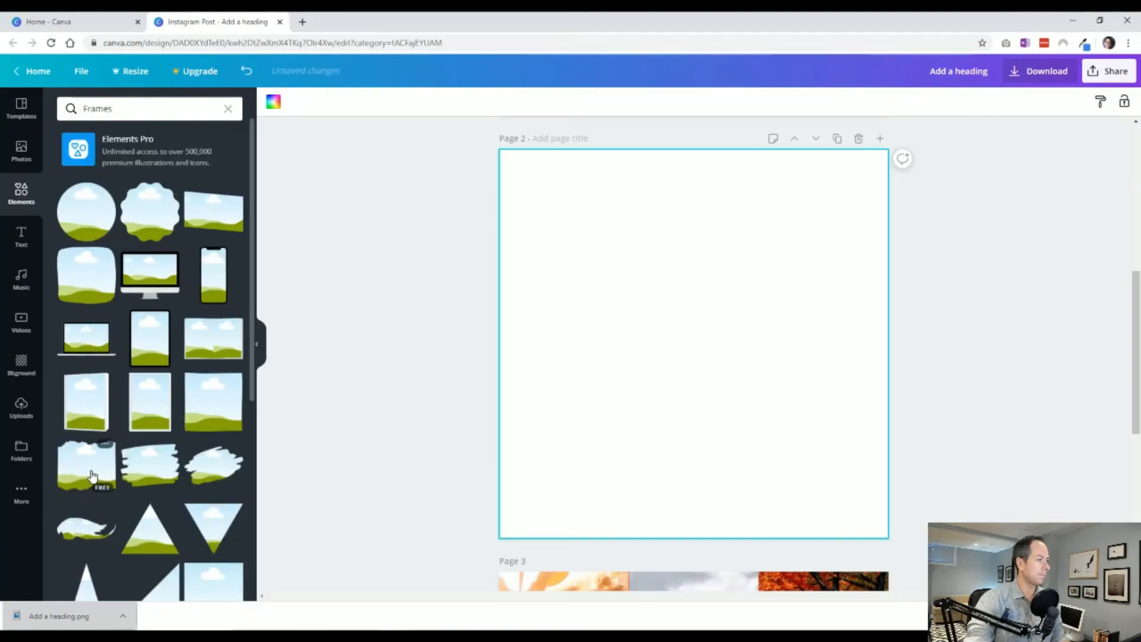
pyautogui.moveTo(150, 273); pyautogui.dragTo(608, 280)
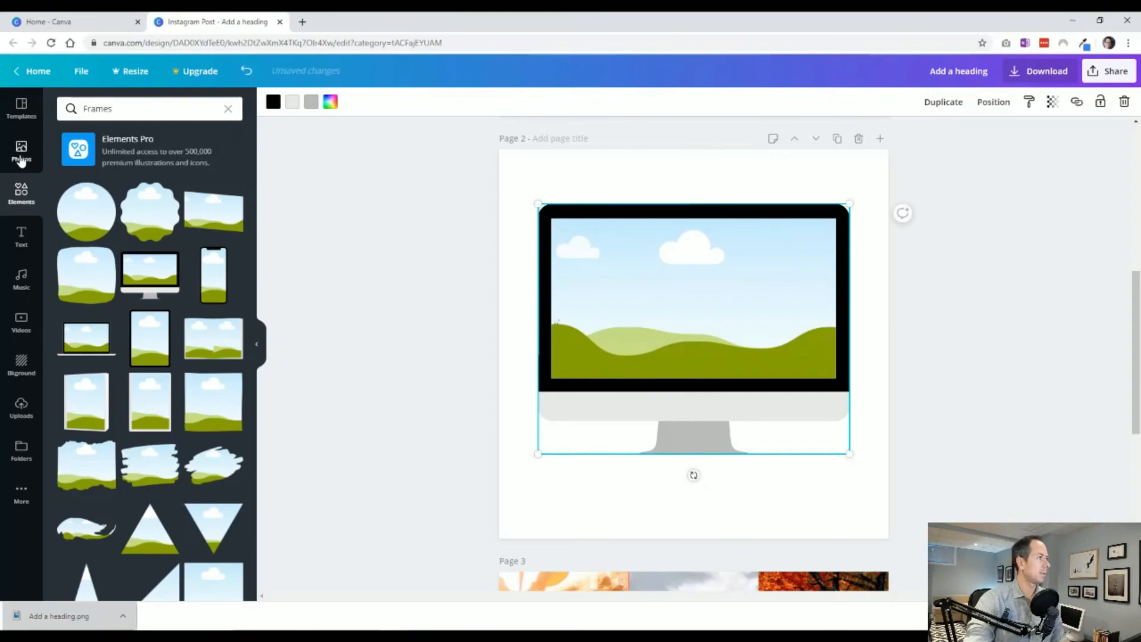
# Fill the monitor frame's screen with the uploaded three-season collage.
pyautogui.click(21, 403)
pyautogui.moveTo(148, 232); pyautogui.dragTo(610, 291)
pyautogui.click(406, 337)
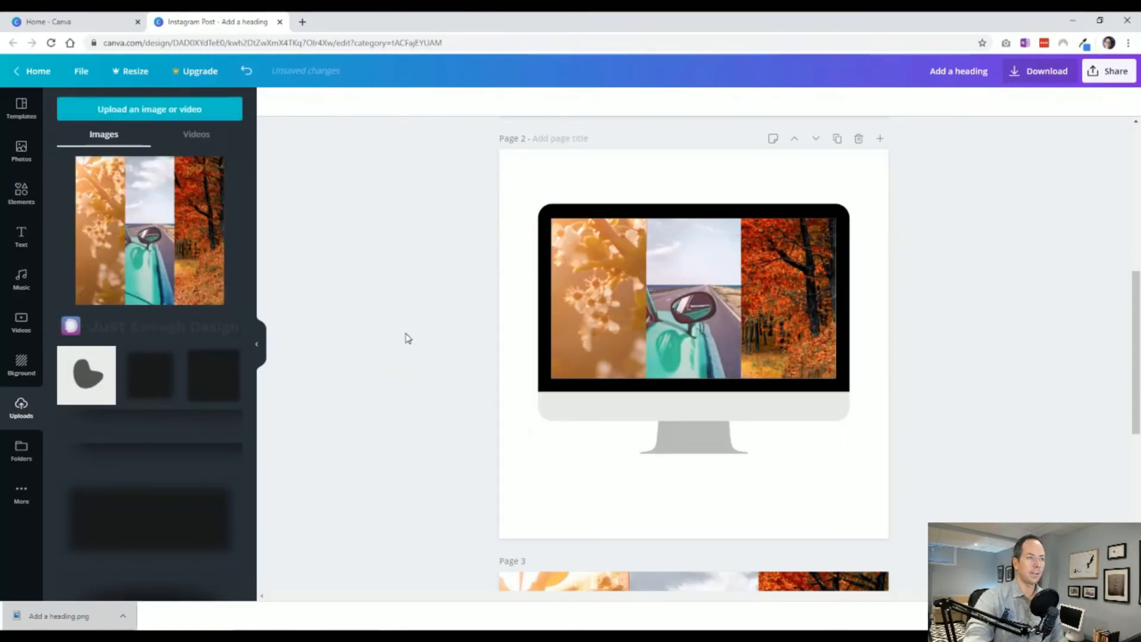
# Add a new page at the end of the design and centre the white diagonal-striped square frame on it.
pyautogui.scroll(-5, 484, 396)
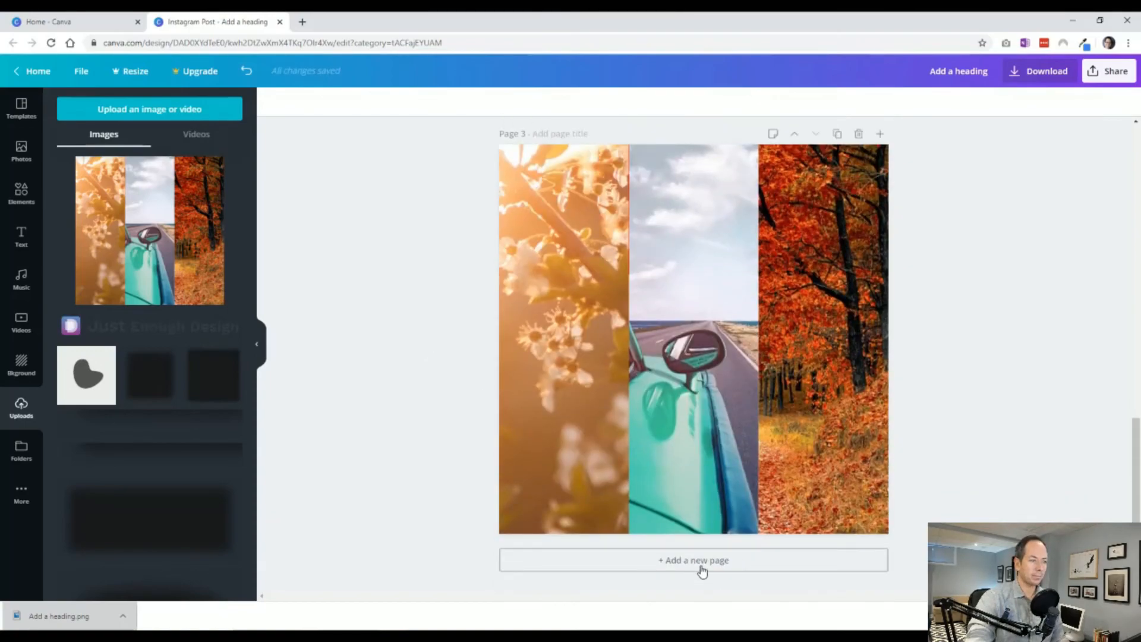
pyautogui.click(654, 562)
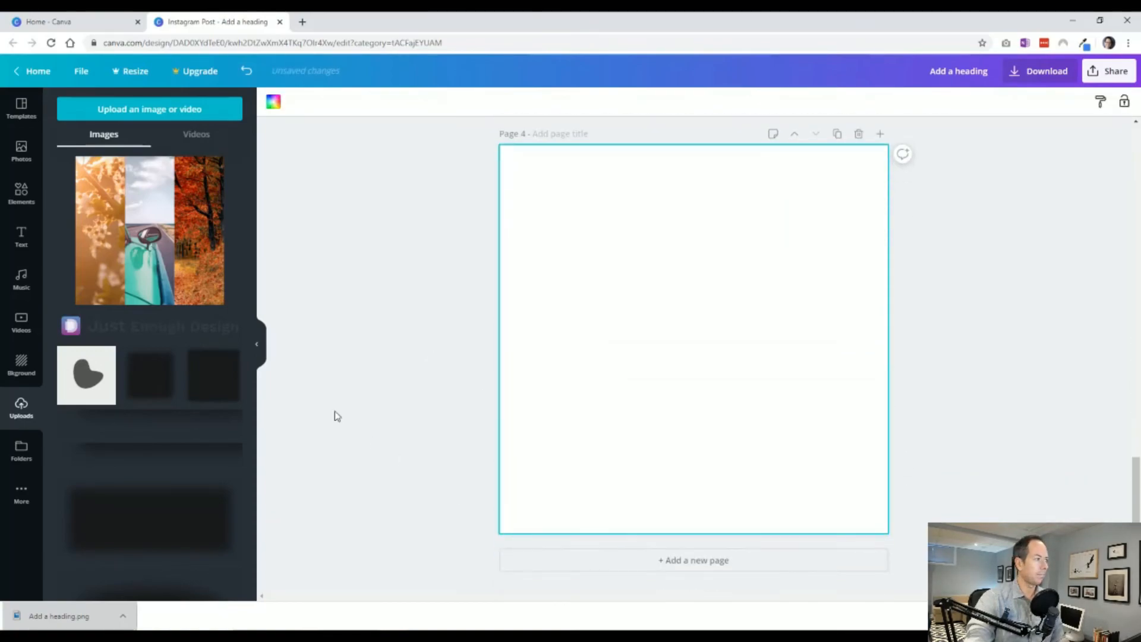
pyautogui.click(21, 191)
pyautogui.scroll(-3, 136, 339)
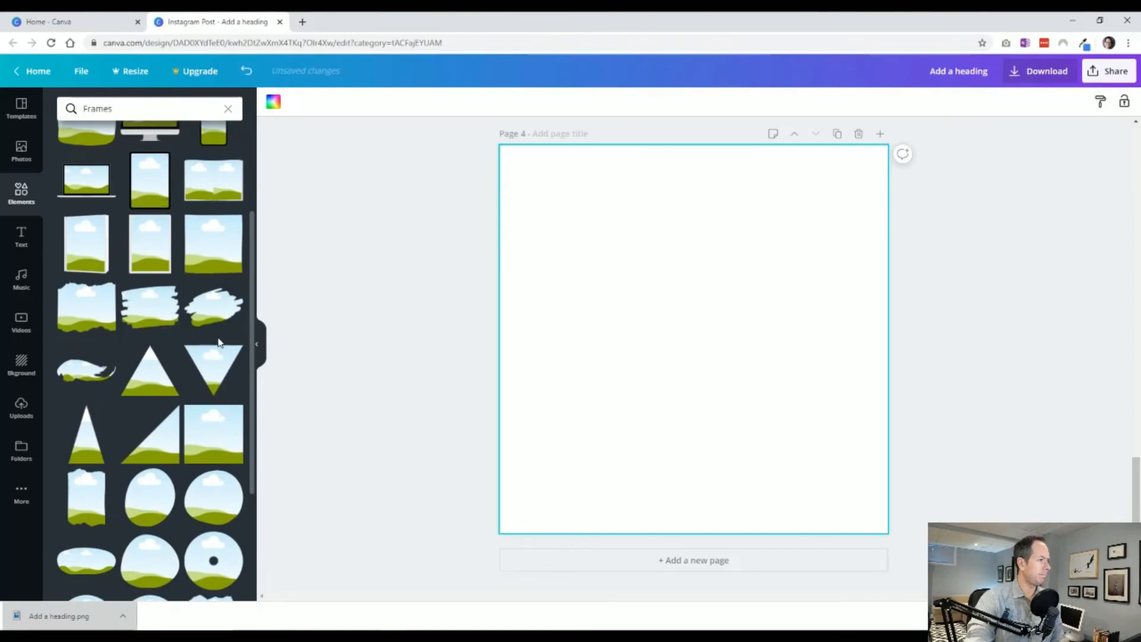
pyautogui.scroll(-6, 218, 342)
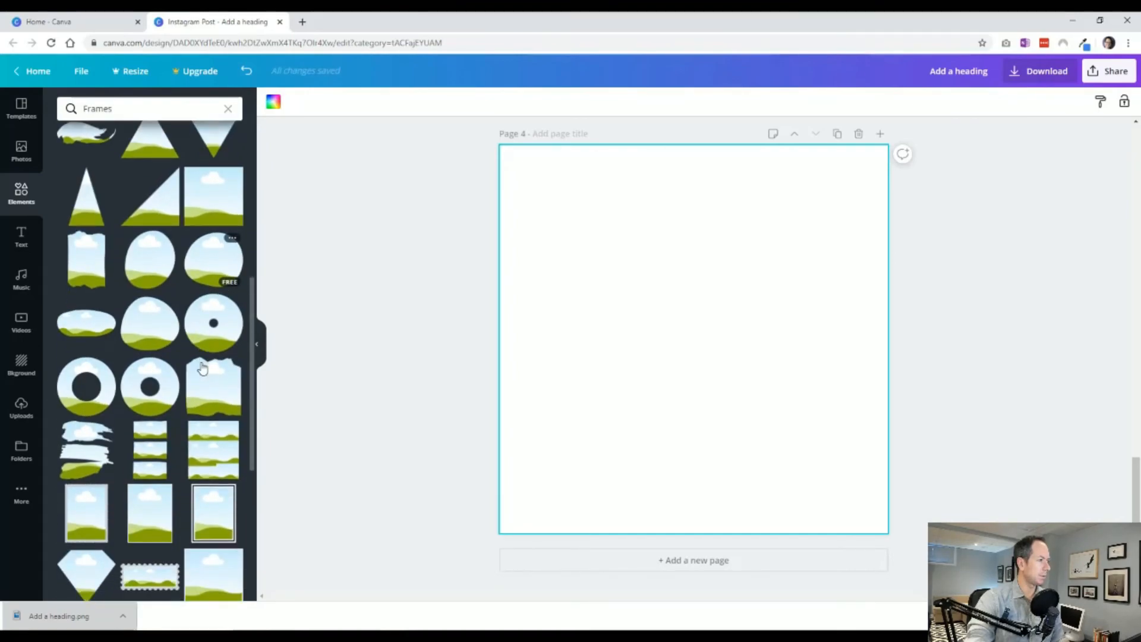
pyautogui.scroll(-3, 206, 387)
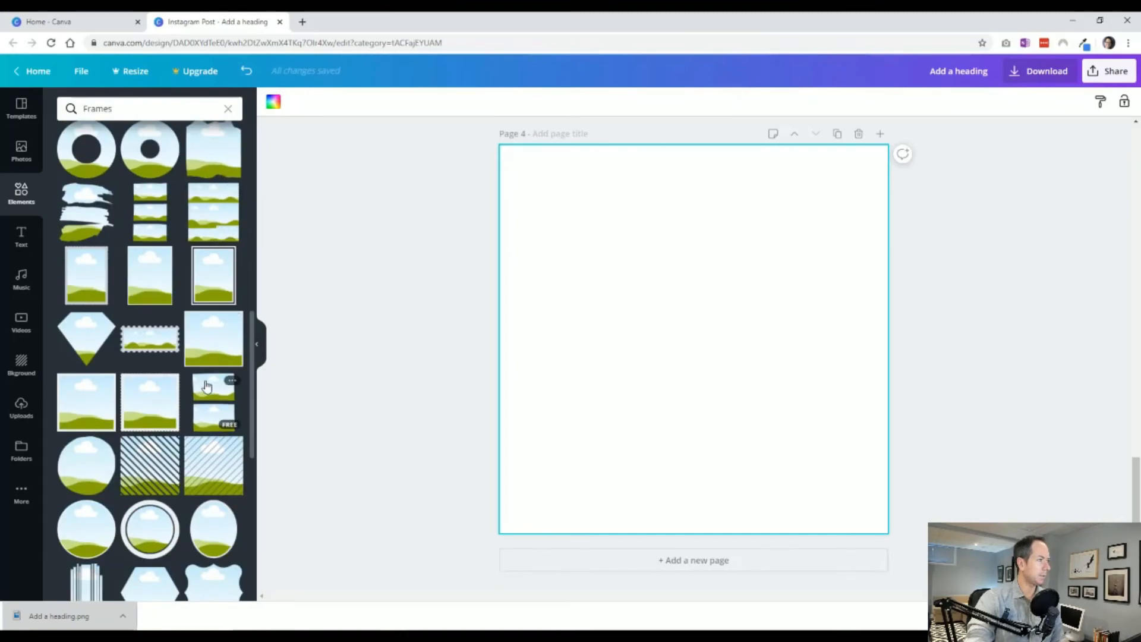
pyautogui.scroll(-2, 207, 386)
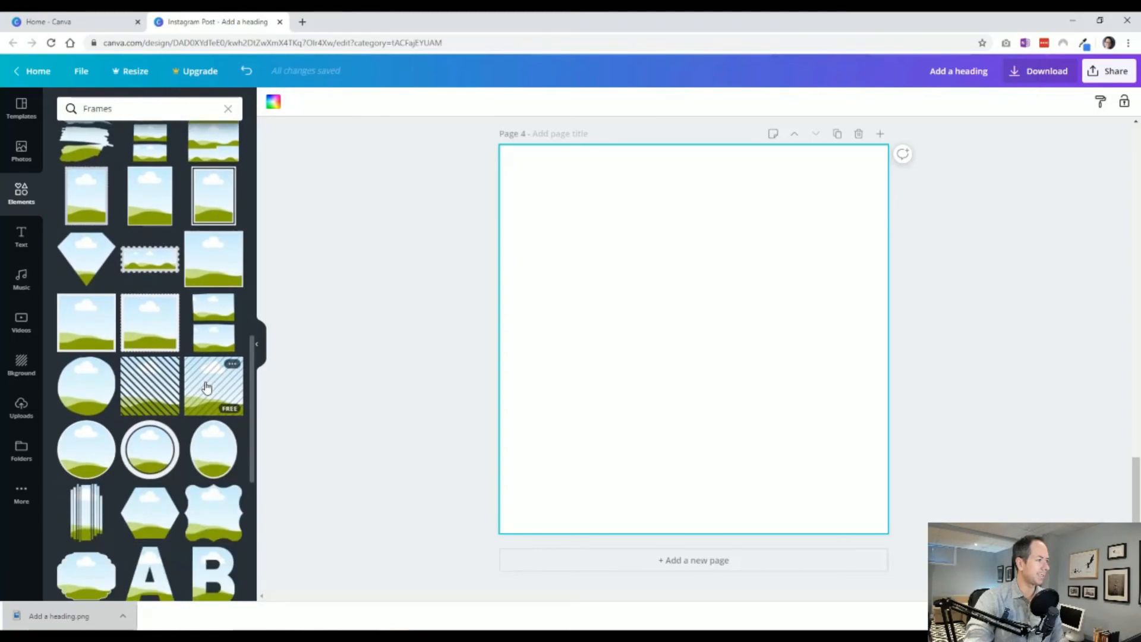
pyautogui.moveTo(207, 386); pyautogui.dragTo(636, 288)
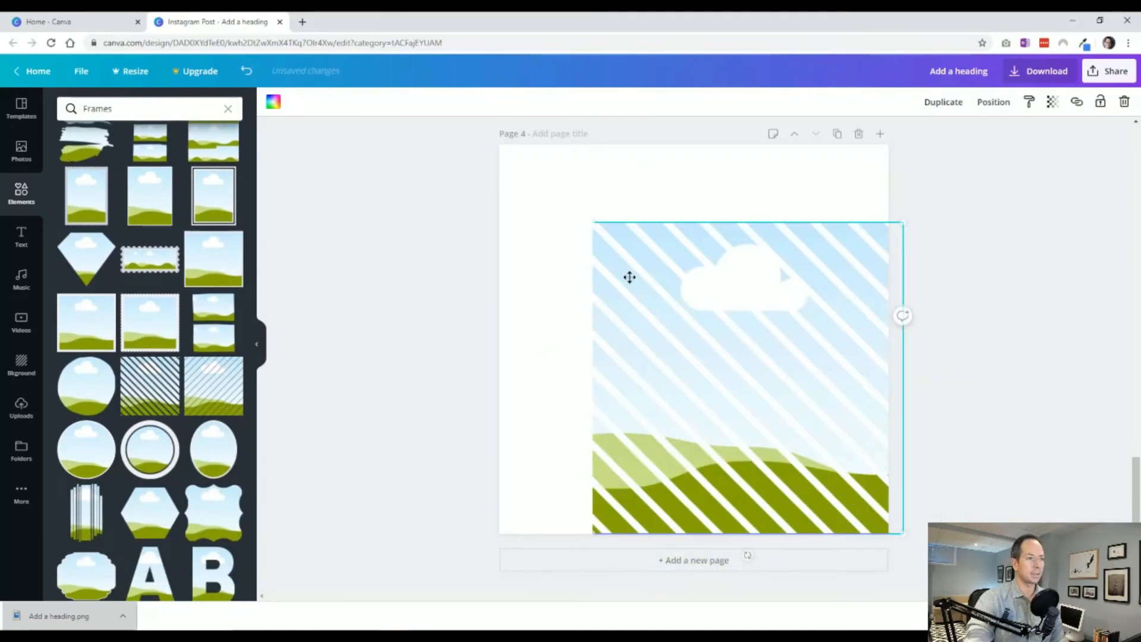
pyautogui.moveTo(590, 252)
pyautogui.mouseDown()
pyautogui.moveTo(601, 258)
pyautogui.moveTo(588, 257)
pyautogui.mouseUp()
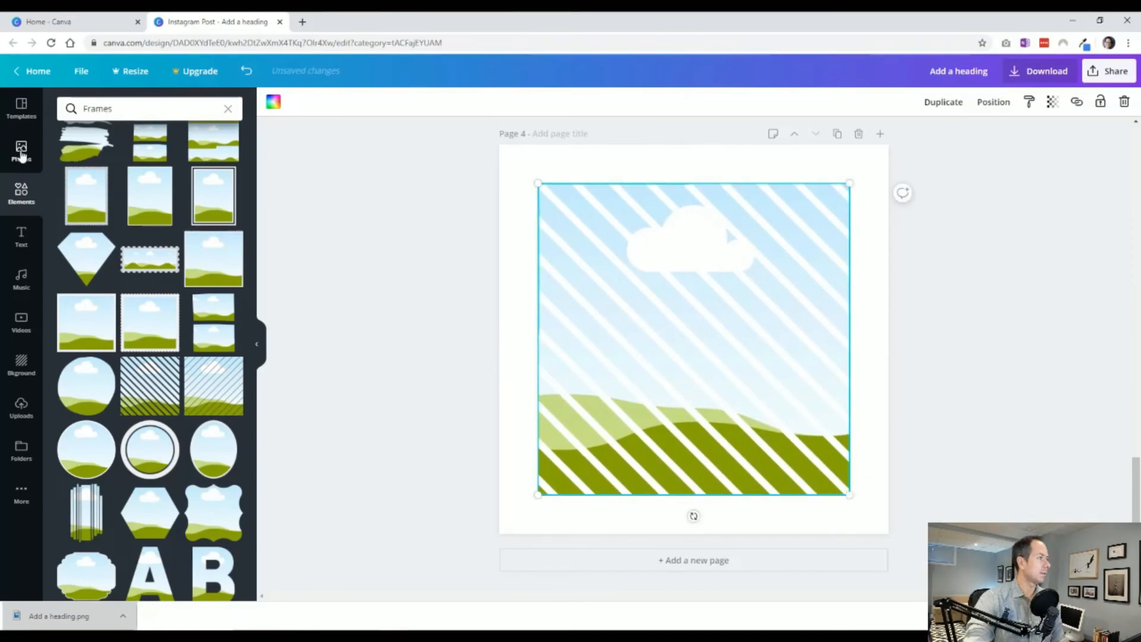
# Fill the diagonal-striped frame on page 4 with the uploaded three-season collage.
pyautogui.click(21, 407)
pyautogui.moveTo(163, 222); pyautogui.dragTo(574, 280)
pyautogui.click(367, 335)
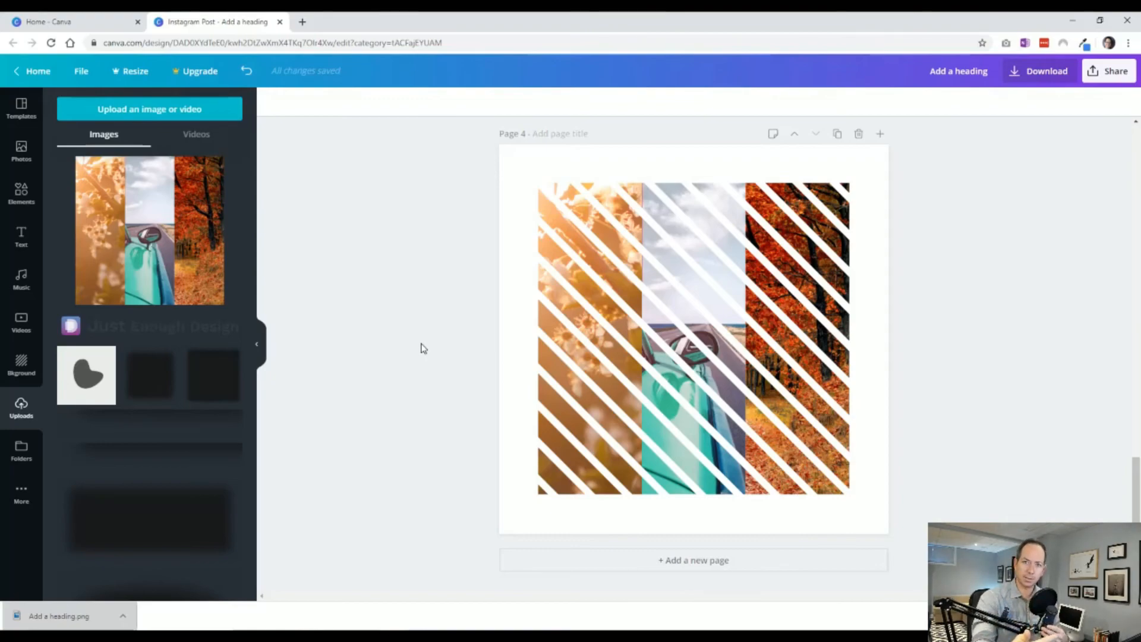
# Add a new page at the end of the design and search the elements library for "blob".
pyautogui.click(623, 561)
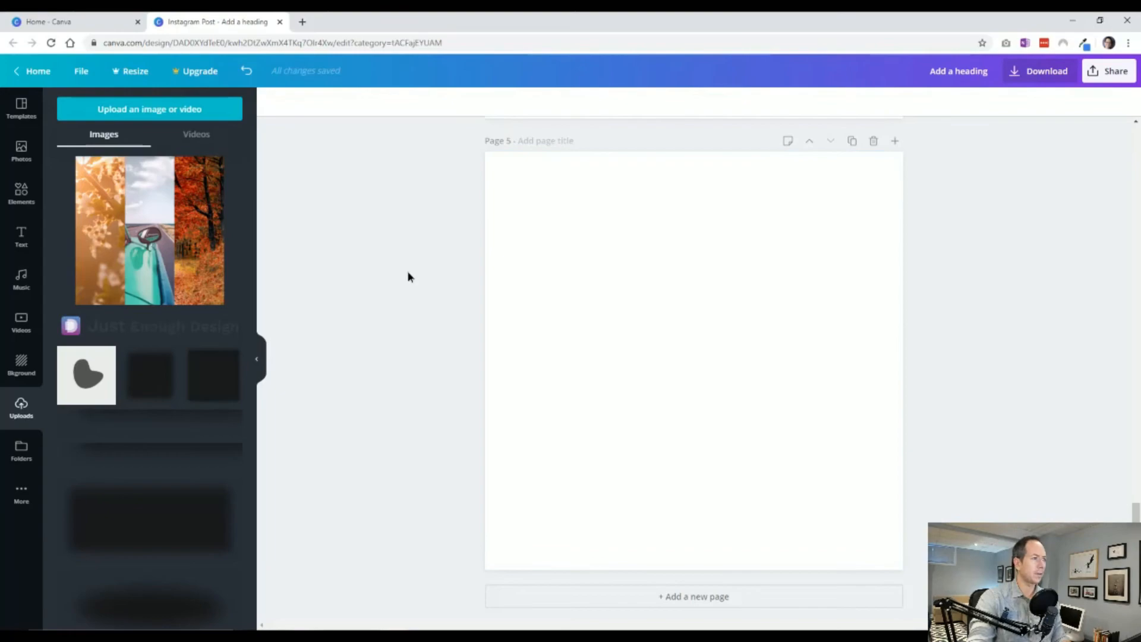
pyautogui.click(19, 202)
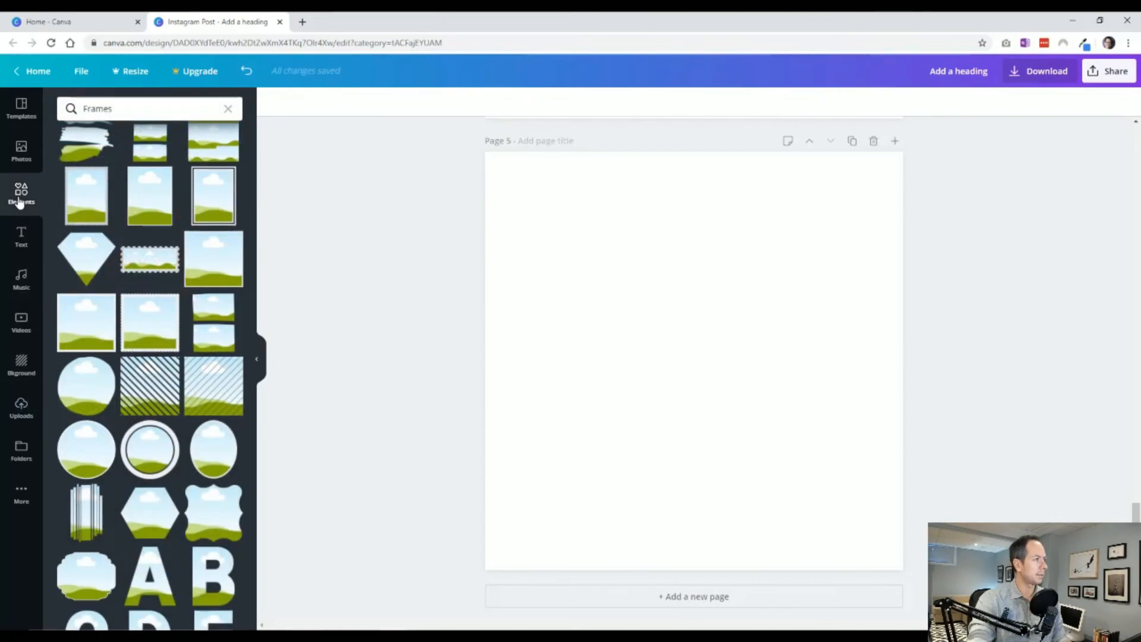
pyautogui.click(21, 153)
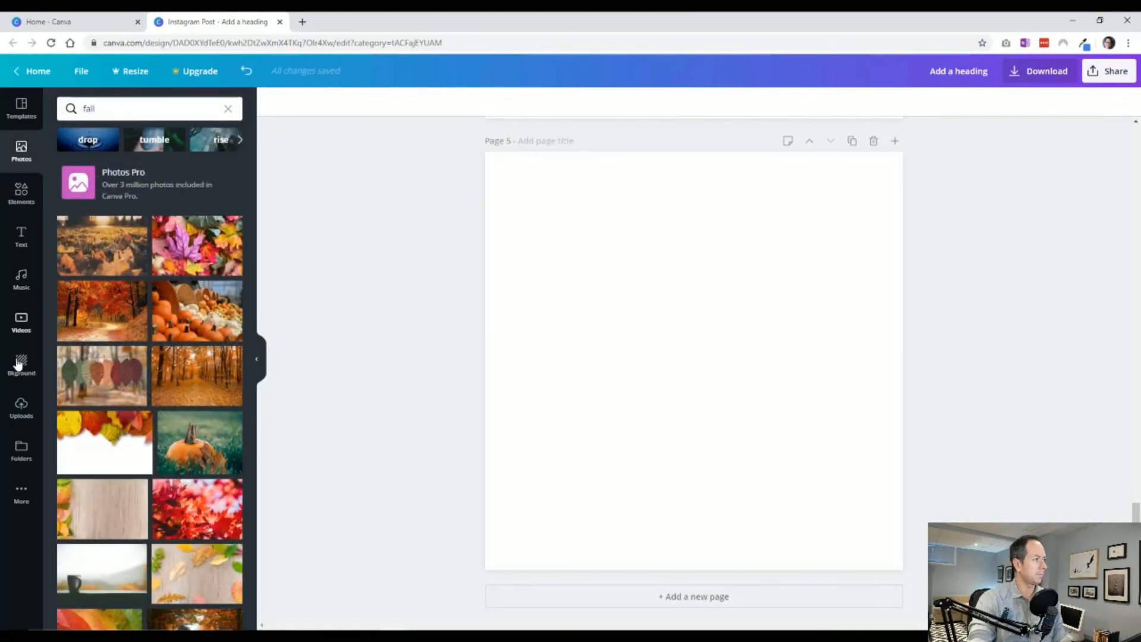
pyautogui.click(22, 193)
pyautogui.click(101, 108)
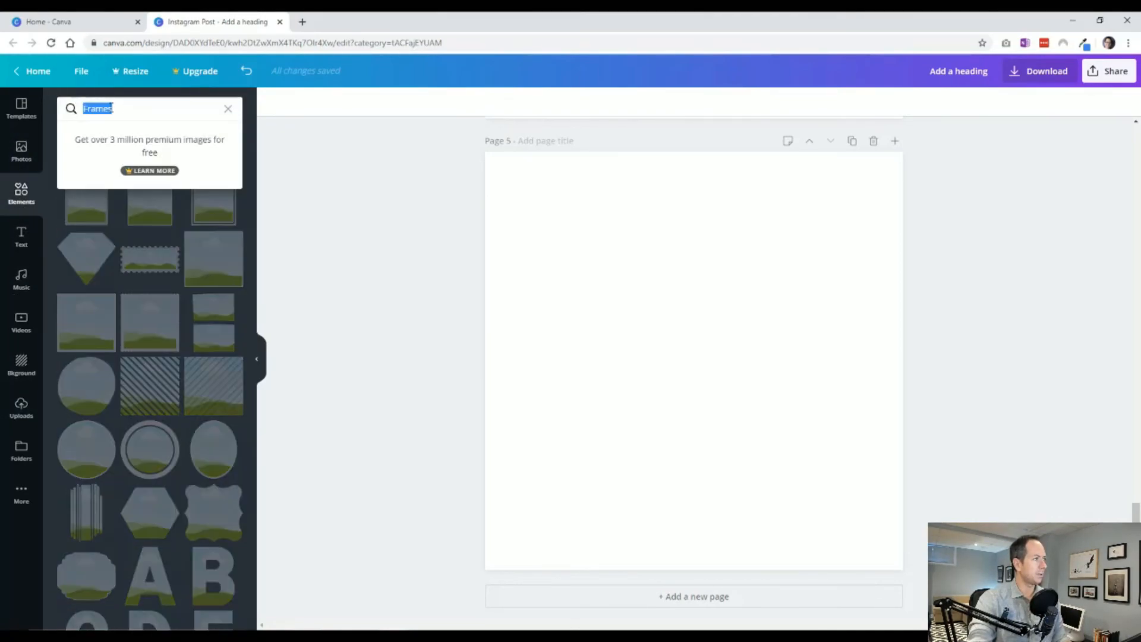
pyautogui.write('b')
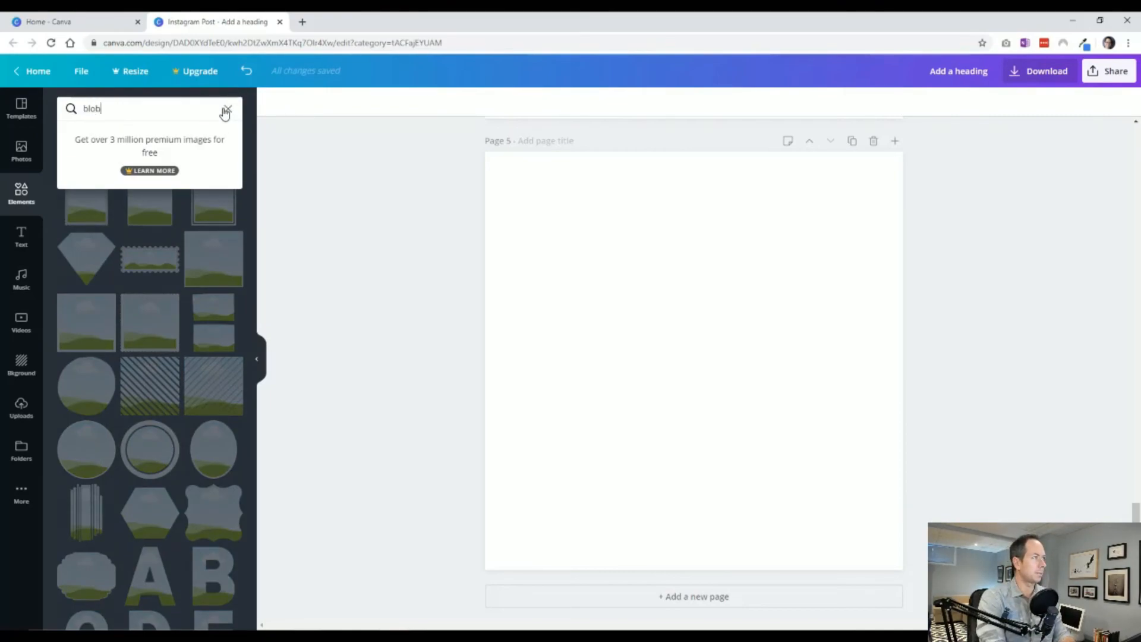
pyautogui.write('lob')
pyautogui.press('Return')
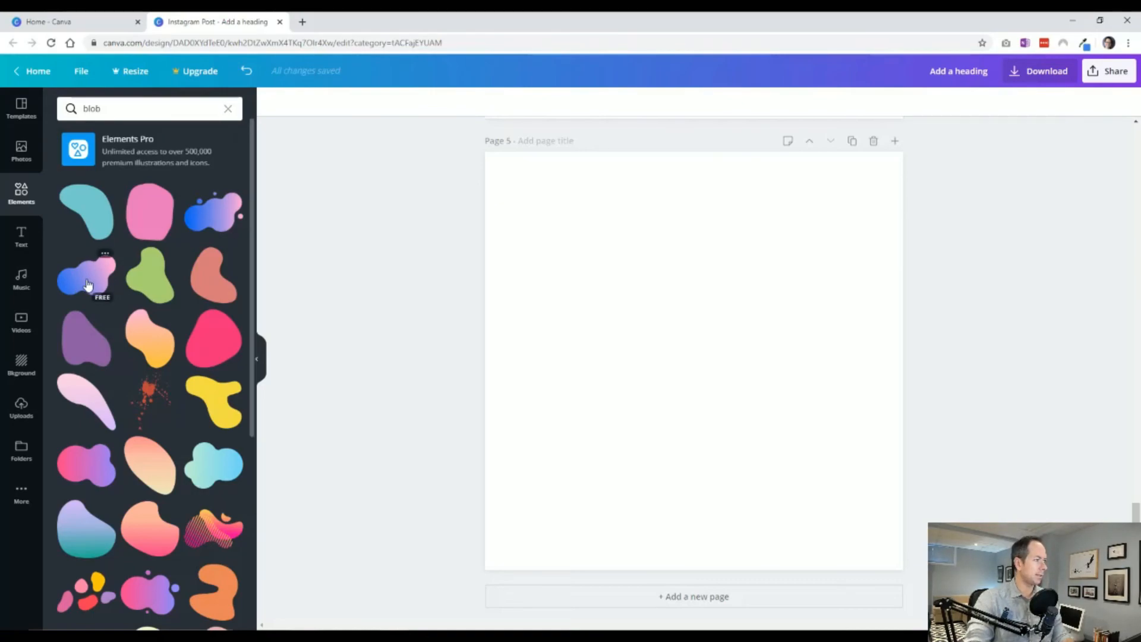
# Place the pink-to-orange gradient blob on page 5, enlarge it and centre it on the page.
pyautogui.click(159, 353)
pyautogui.moveTo(713, 354); pyautogui.dragTo(709, 331)
pyautogui.moveTo(759, 424); pyautogui.dragTo(803, 470)
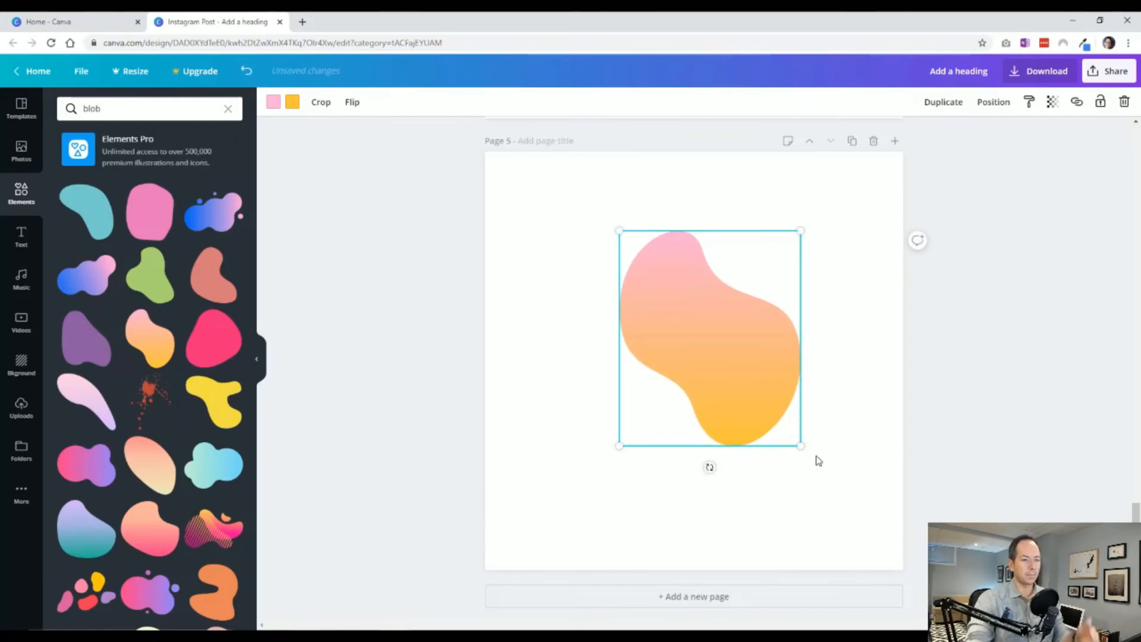
pyautogui.moveTo(707, 400); pyautogui.dragTo(706, 373)
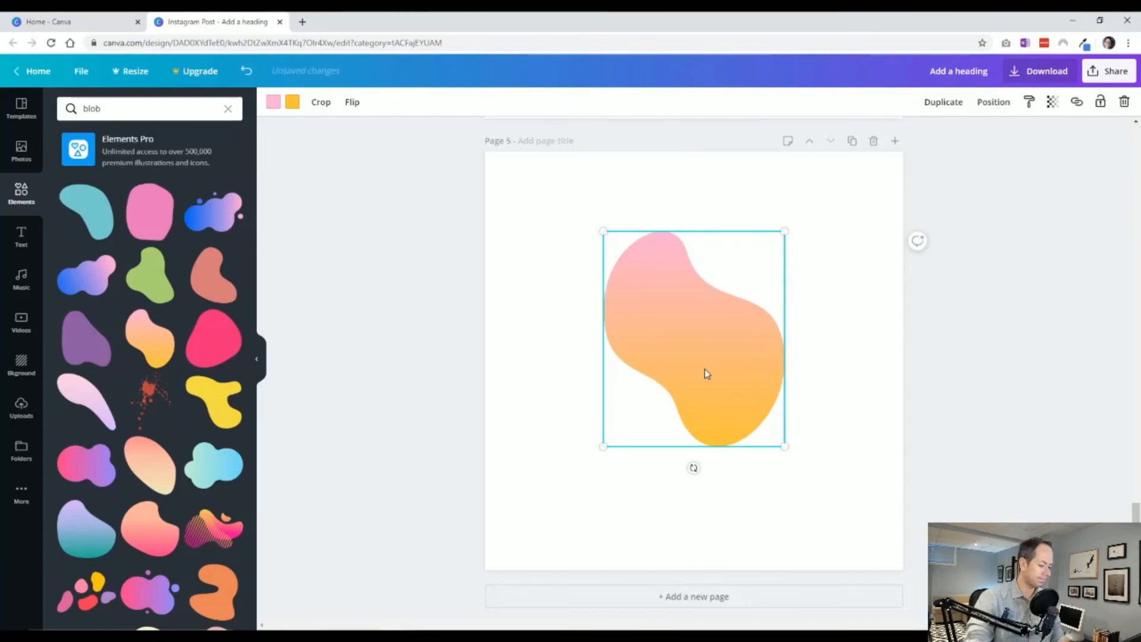
# Duplicate the gradient blob, offset the copy down to one side, and recolour both gradient colours of the original dark grey.
pyautogui.hotkey('ctrl', 'd')
pyautogui.moveTo(704, 375); pyautogui.dragTo(592, 420)
pyautogui.click(772, 379)
pyautogui.click(274, 102)
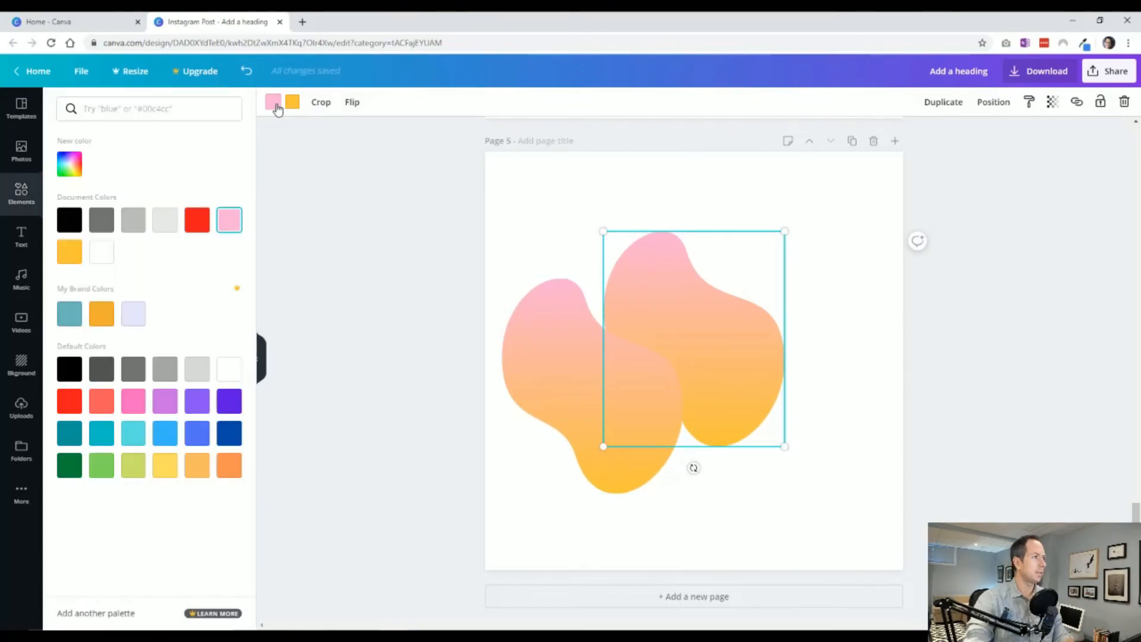
pyautogui.click(102, 220)
pyautogui.click(292, 105)
pyautogui.click(101, 219)
# Make the grey blob mostly transparent and lay the gradient blob slightly above it so the grey one forms a drop shadow.
pyautogui.click(559, 297)
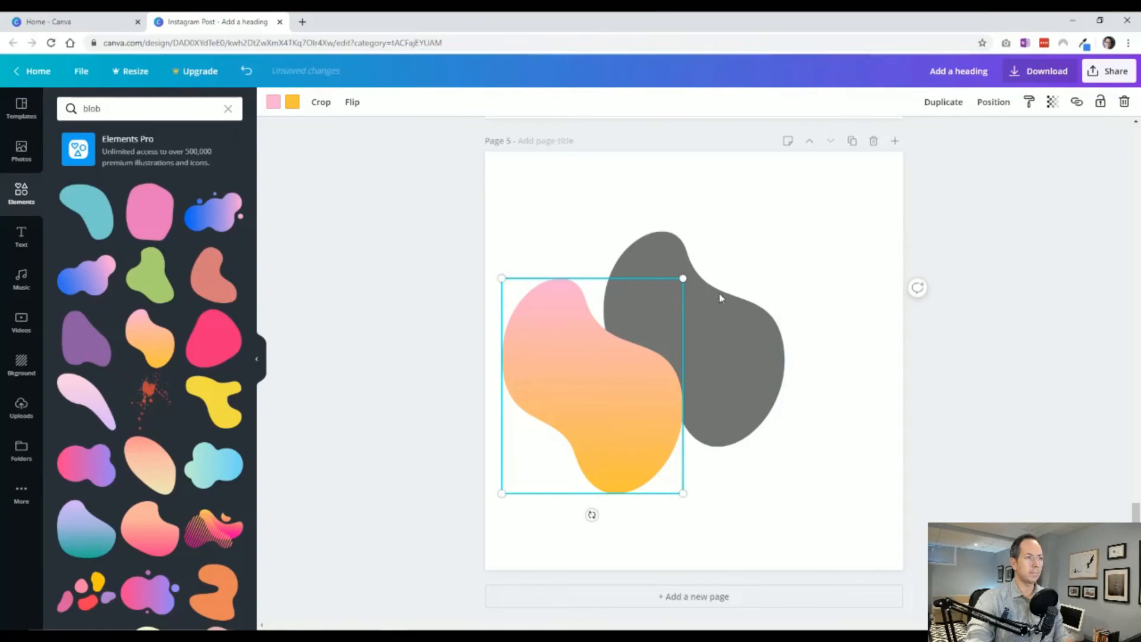
pyautogui.click(768, 319)
pyautogui.click(1052, 101)
pyautogui.moveTo(1025, 133); pyautogui.dragTo(963, 136)
pyautogui.moveTo(579, 400); pyautogui.dragTo(682, 343)
pyautogui.click(534, 481)
pyautogui.click(356, 455)
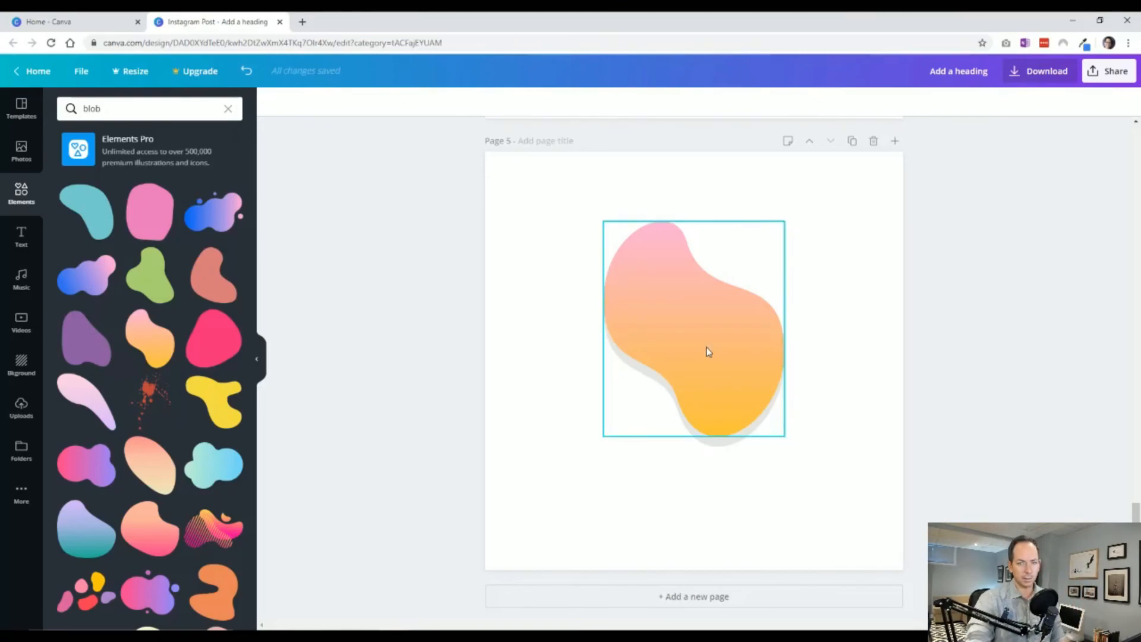
# Move the gradient blob off the grey shadow blob and set the grey blob's first colour to black.
pyautogui.moveTo(708, 352); pyautogui.dragTo(593, 354)
pyautogui.click(687, 364)
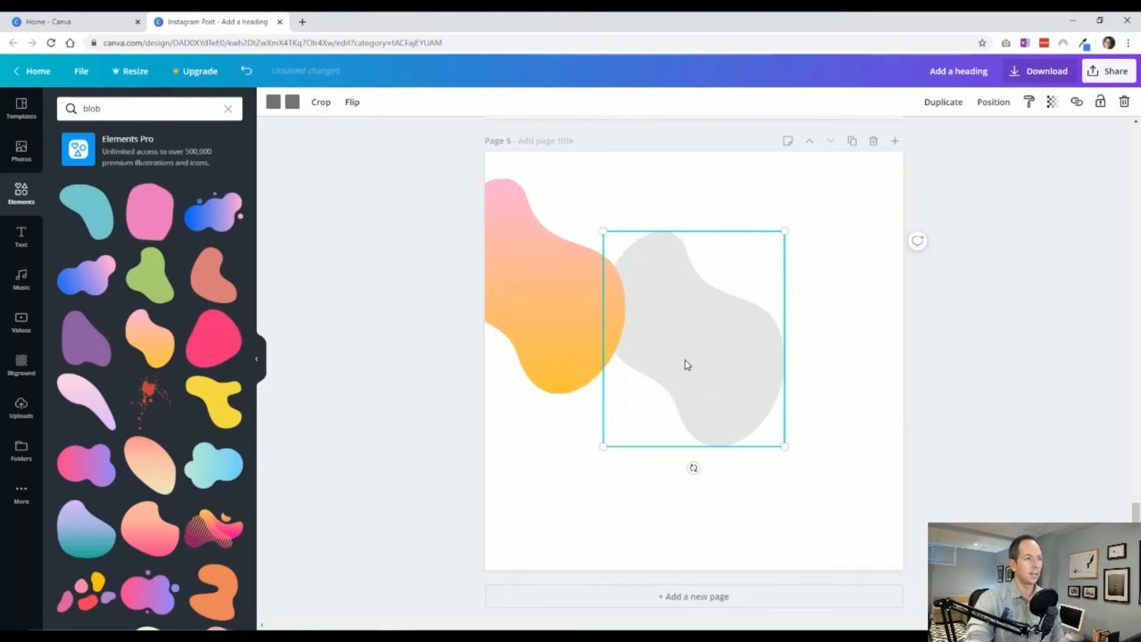
pyautogui.click(274, 103)
pyautogui.click(70, 221)
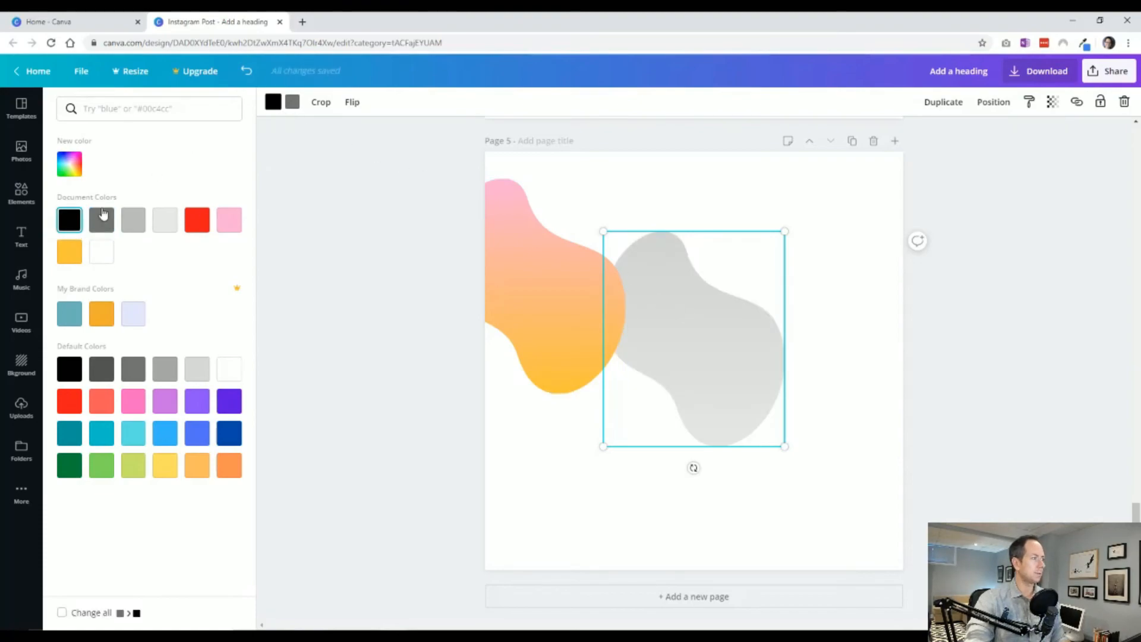
pyautogui.click(292, 103)
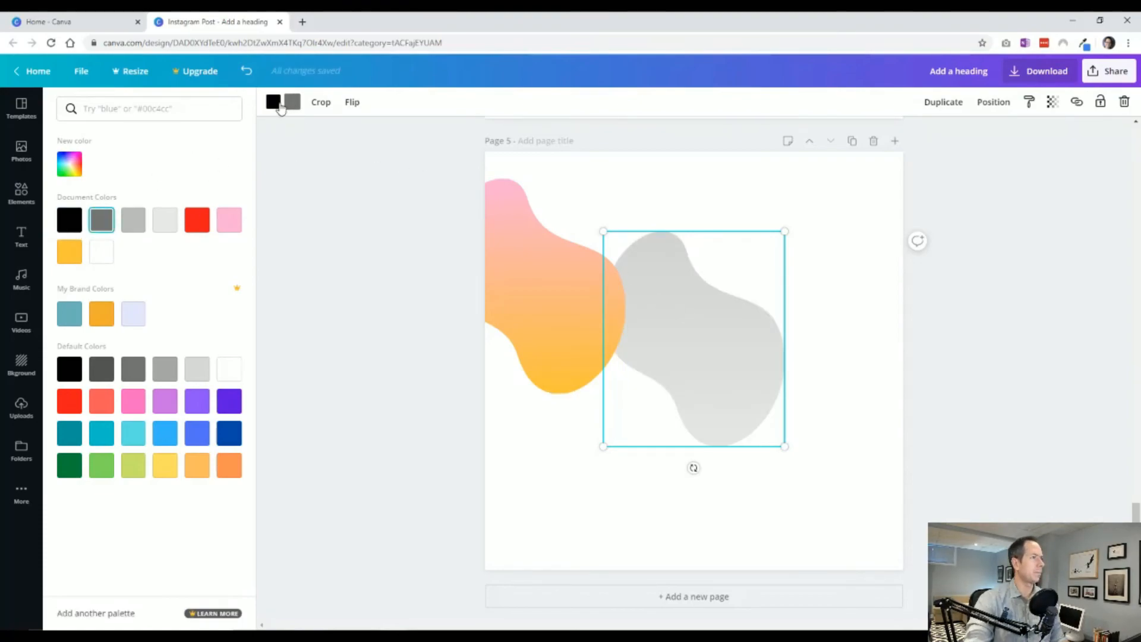
# Move the pink-to-orange gradient blob from page 5 onto page 4 by cutting and pasting it.
pyautogui.moveTo(576, 306); pyautogui.dragTo(665, 358)
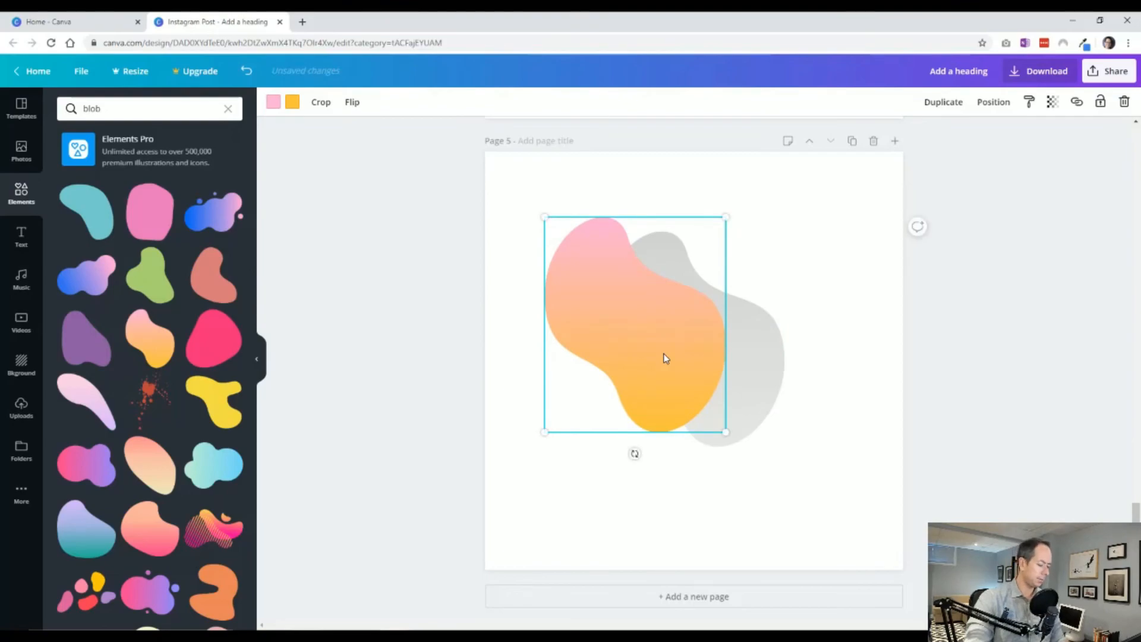
pyautogui.hotkey('ctrl', 'x')
pyautogui.scroll(6, 665, 357)
pyautogui.hotkey('ctrl', 'v')
pyautogui.click(412, 380)
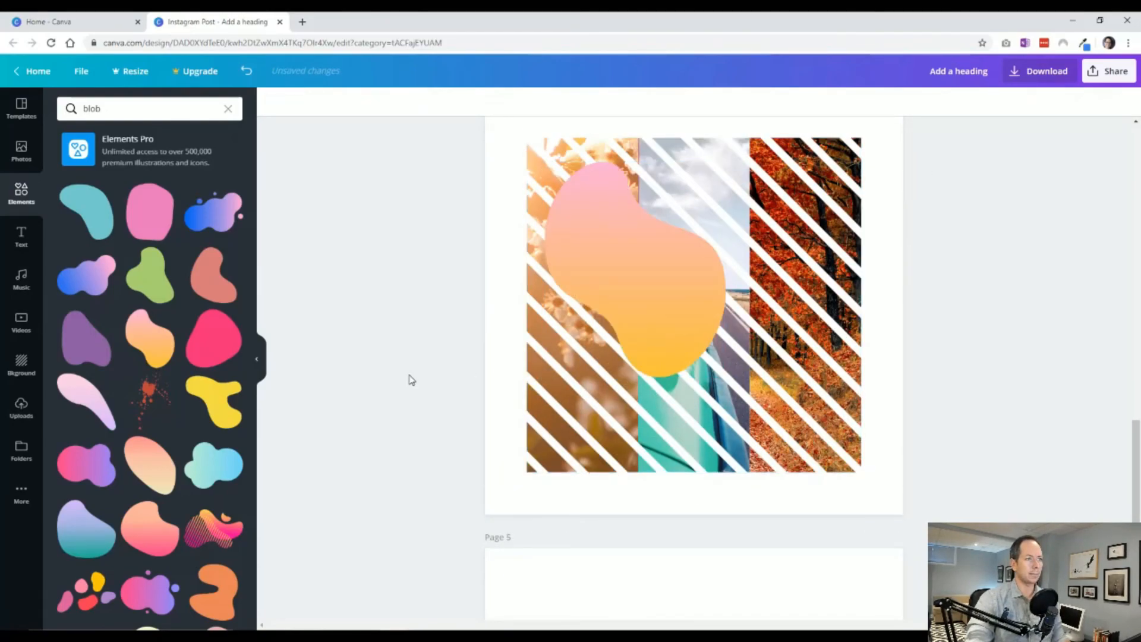
# Nudge the remaining grey blob on page 5 and restore it to full opacity.
pyautogui.scroll(-7, 412, 379)
pyautogui.click(724, 383)
pyautogui.moveTo(707, 349); pyautogui.dragTo(713, 360)
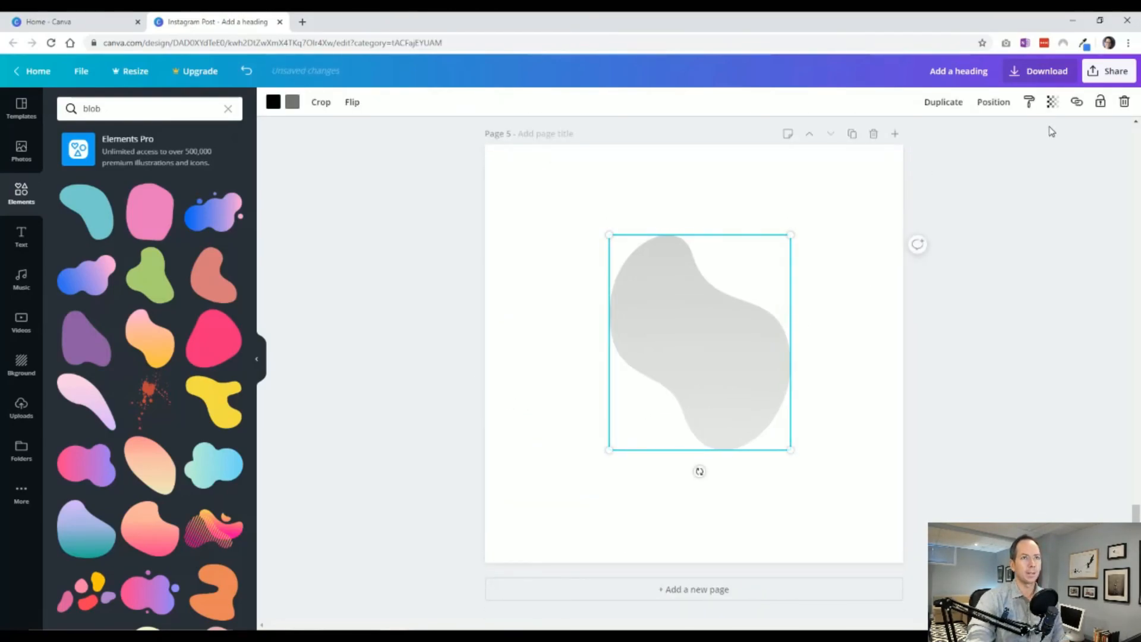
pyautogui.click(1052, 102)
pyautogui.moveTo(950, 134); pyautogui.dragTo(1026, 131)
# Set the page 5 blob's second gradient colour to black so the shape is solid black.
pyautogui.click(724, 356)
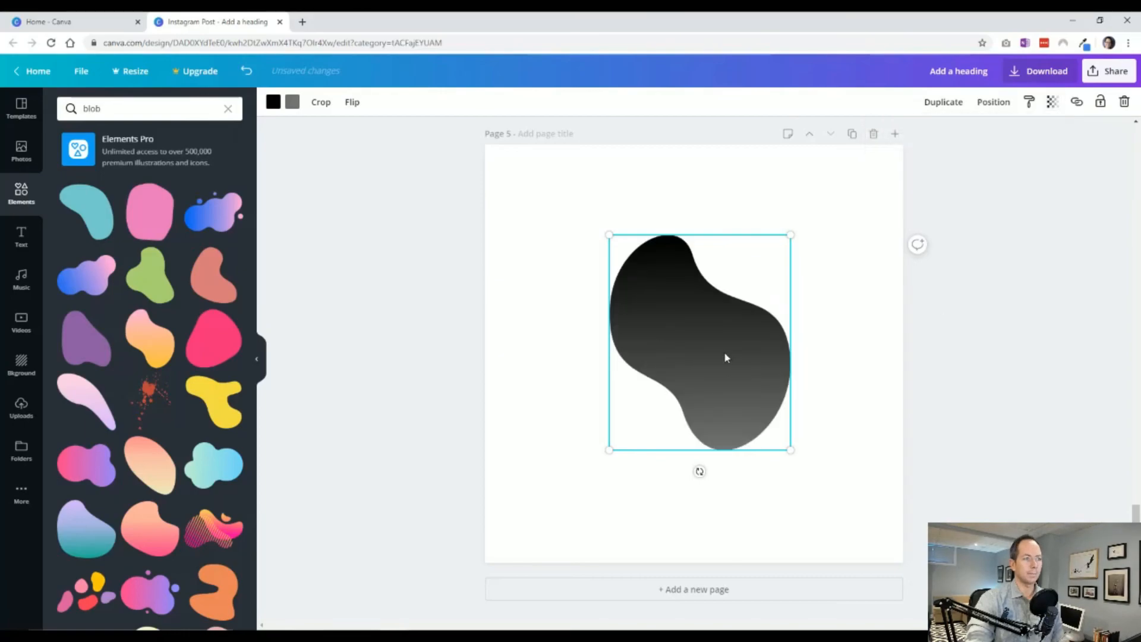
pyautogui.click(844, 348)
pyautogui.click(734, 375)
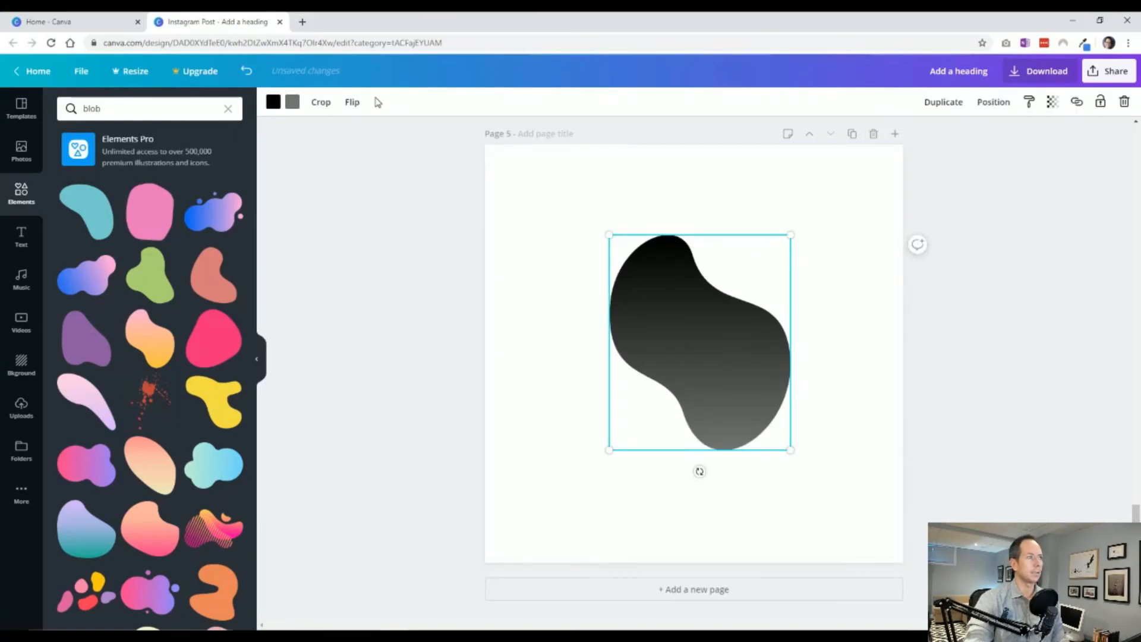
pyautogui.click(291, 101)
pyautogui.click(72, 219)
pyautogui.click(381, 340)
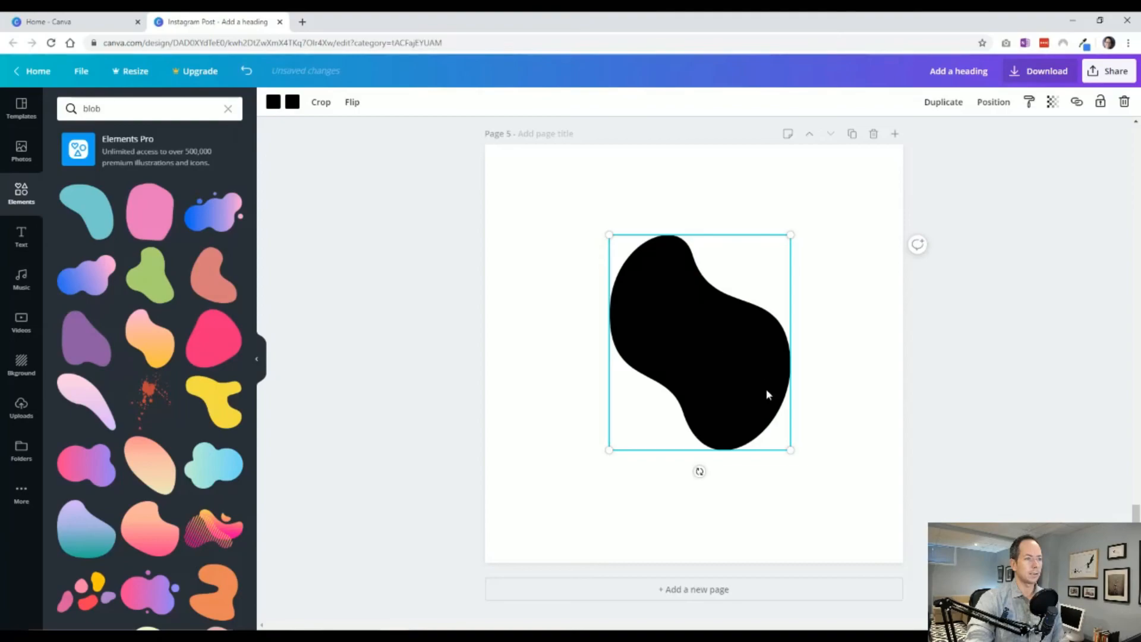
# Enlarge the black blob so it fills most of page 5 and centre it on the page.
pyautogui.moveTo(796, 456); pyautogui.dragTo(813, 474)
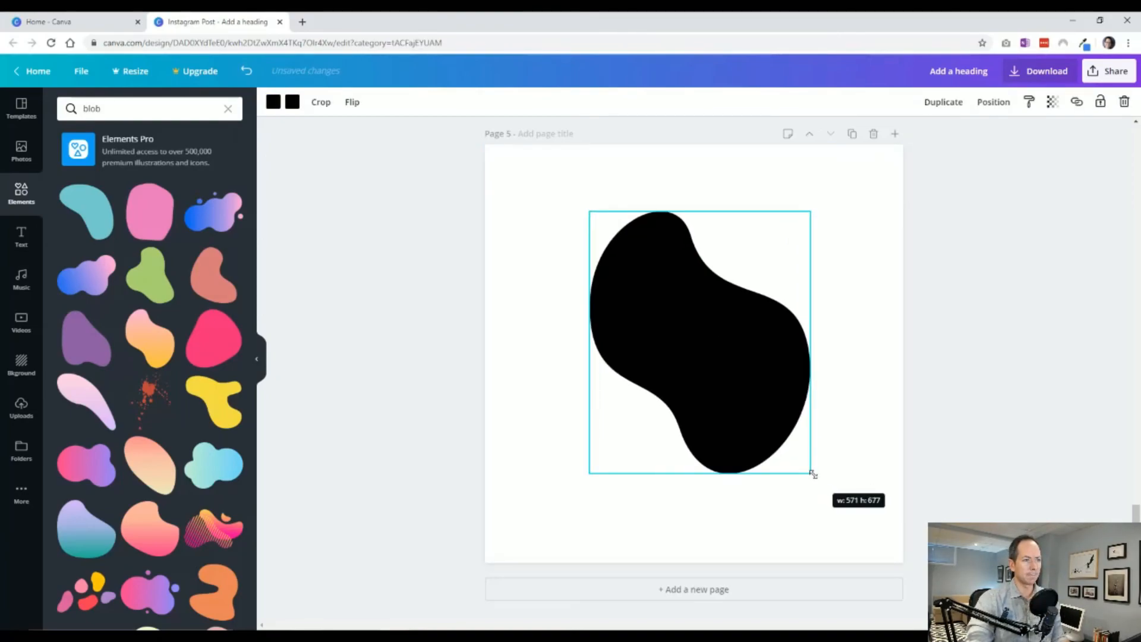
pyautogui.click(754, 387)
pyautogui.moveTo(740, 384); pyautogui.dragTo(741, 385)
pyautogui.moveTo(809, 472); pyautogui.dragTo(823, 492)
pyautogui.moveTo(754, 428); pyautogui.dragTo(748, 423)
pyautogui.click(948, 390)
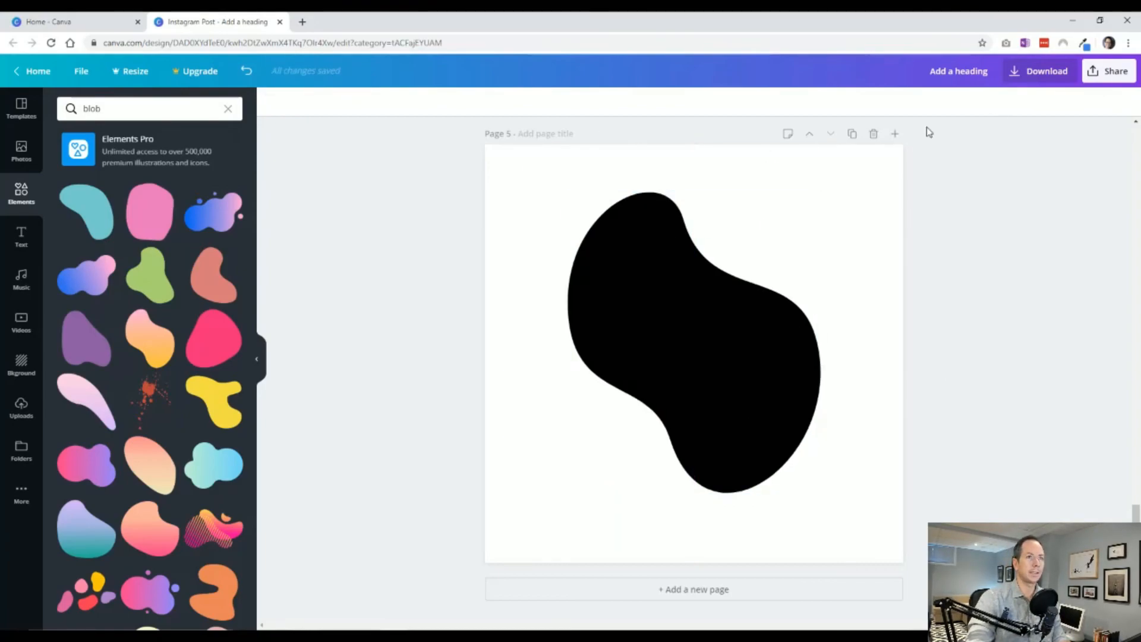
# Download only page 5 as a PNG, save it as "Add a heading (1).png" and dismiss the Pro trial offer.
pyautogui.click(1034, 76)
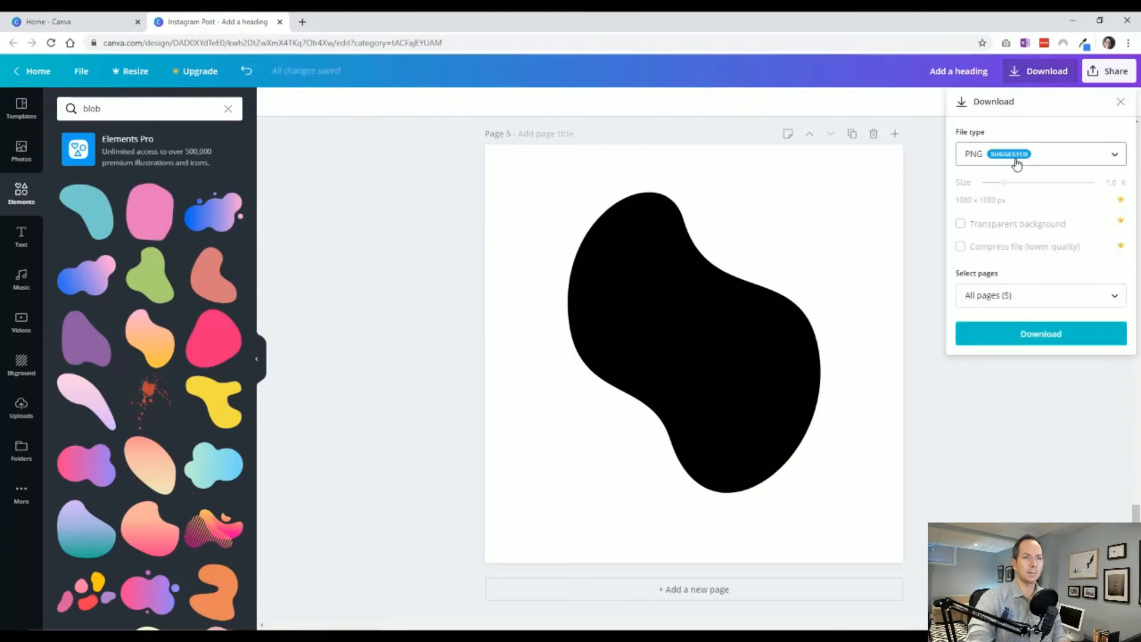
pyautogui.click(1015, 296)
pyautogui.scroll(-2, 1020, 356)
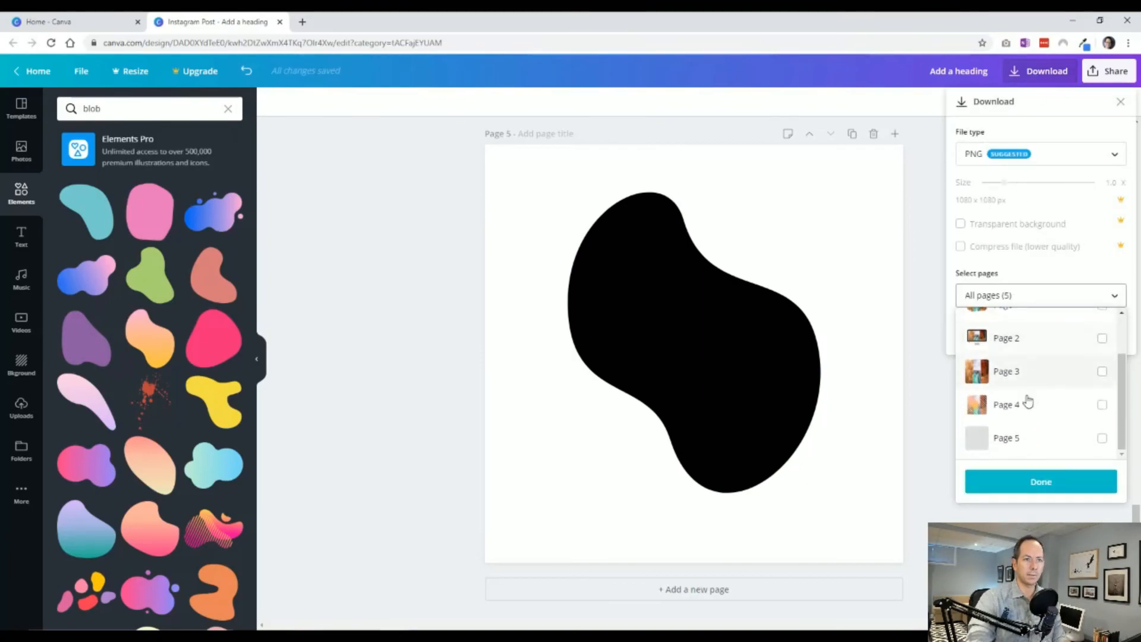
pyautogui.click(1102, 440)
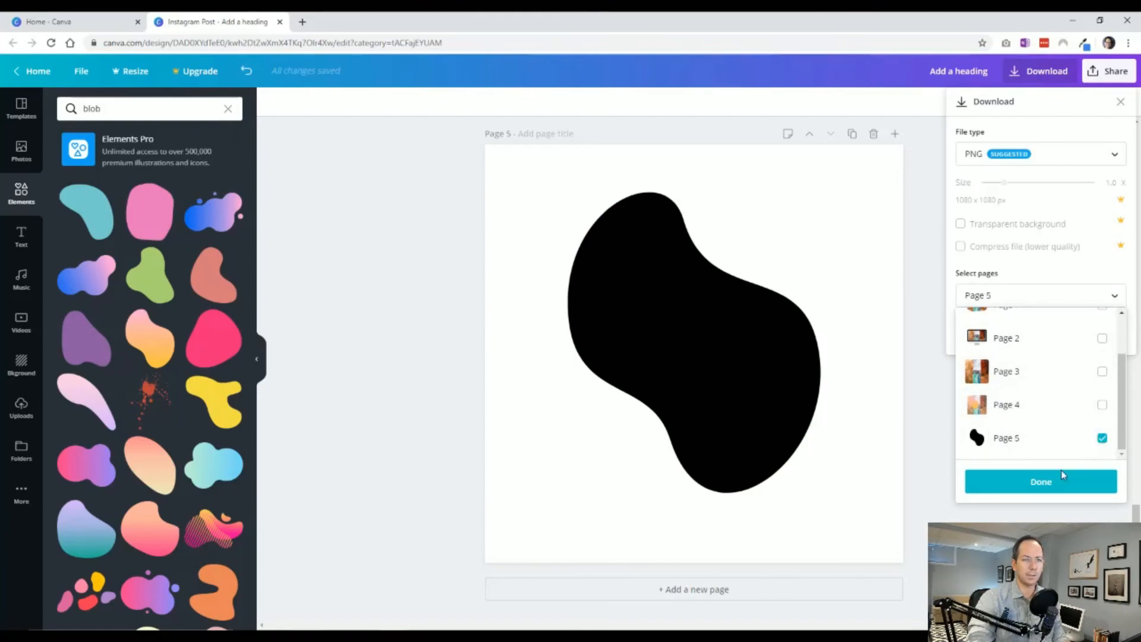
pyautogui.click(1067, 472)
pyautogui.click(1059, 340)
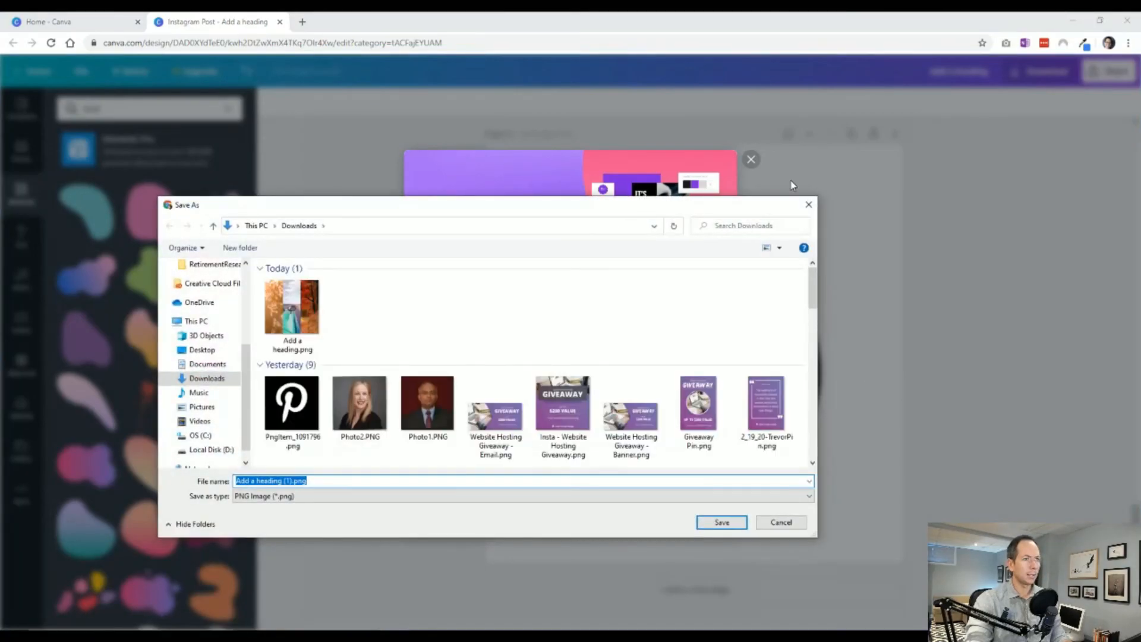
pyautogui.click(721, 522)
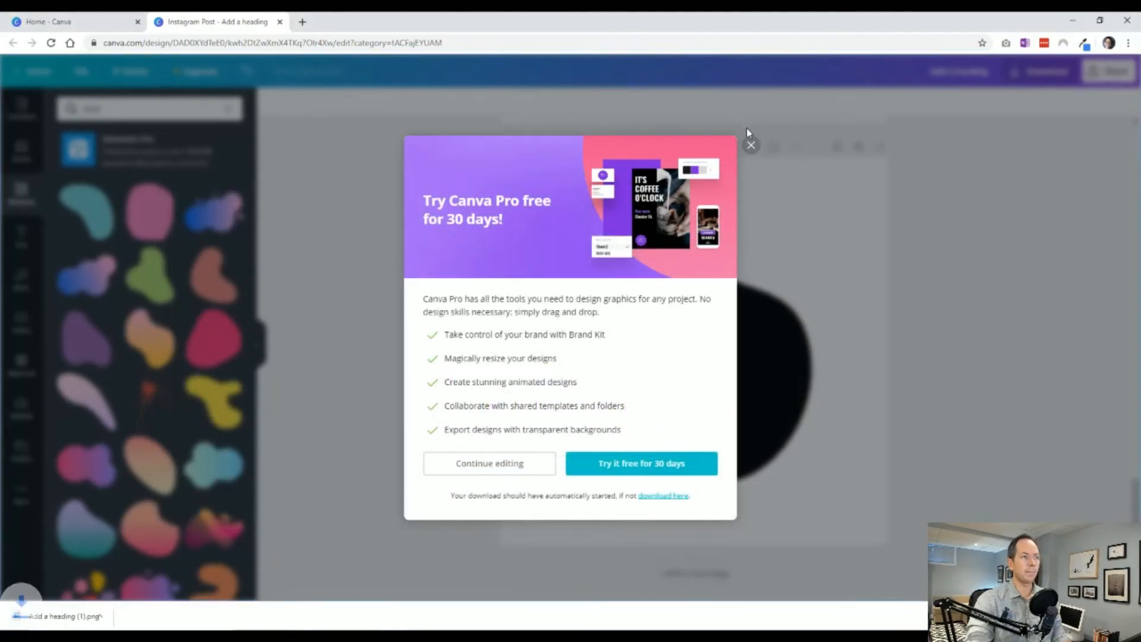
pyautogui.click(749, 146)
# Replace the black blob on page 5 with the downloaded "Add a heading (1).png" and enlarge the image to nearly fill the page.
pyautogui.click(703, 360)
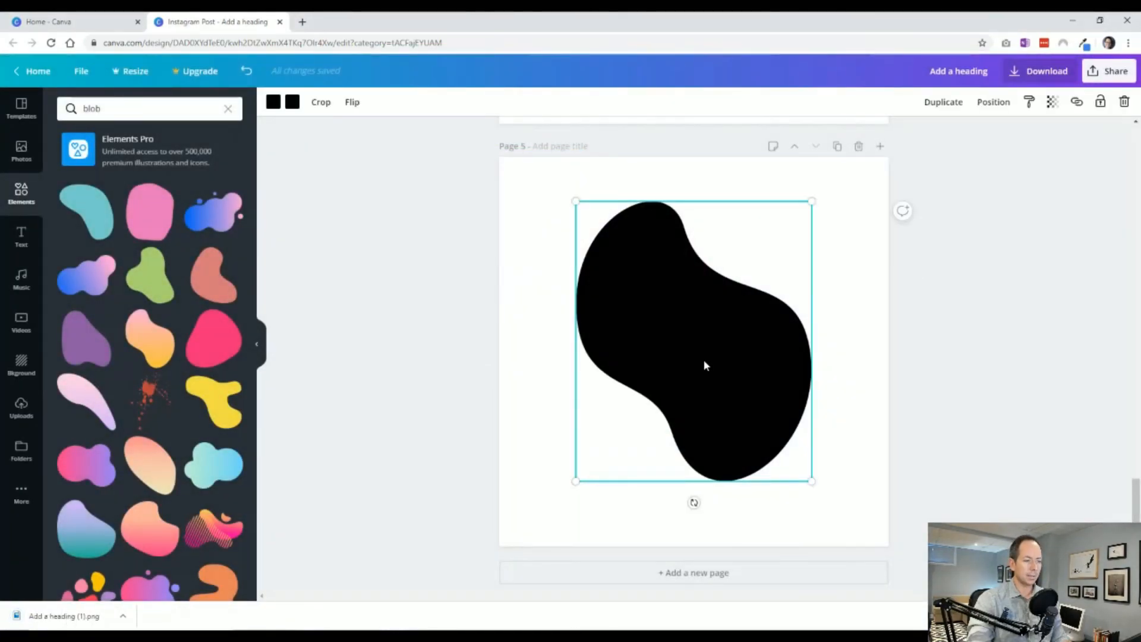
pyautogui.press('Delete')
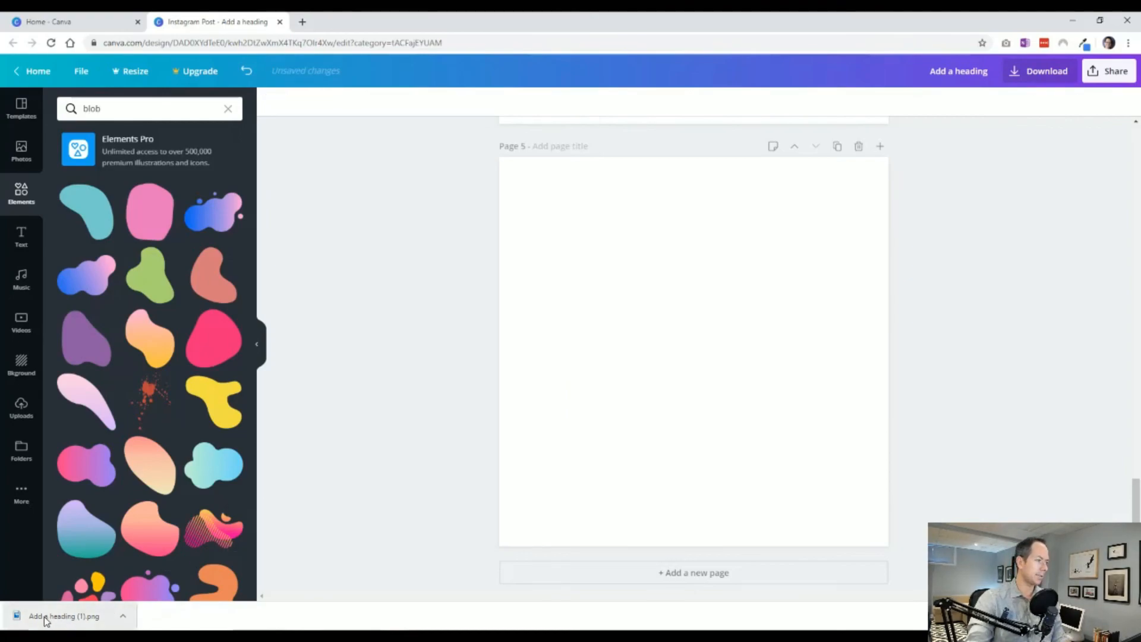
pyautogui.moveTo(81, 606); pyautogui.dragTo(654, 331)
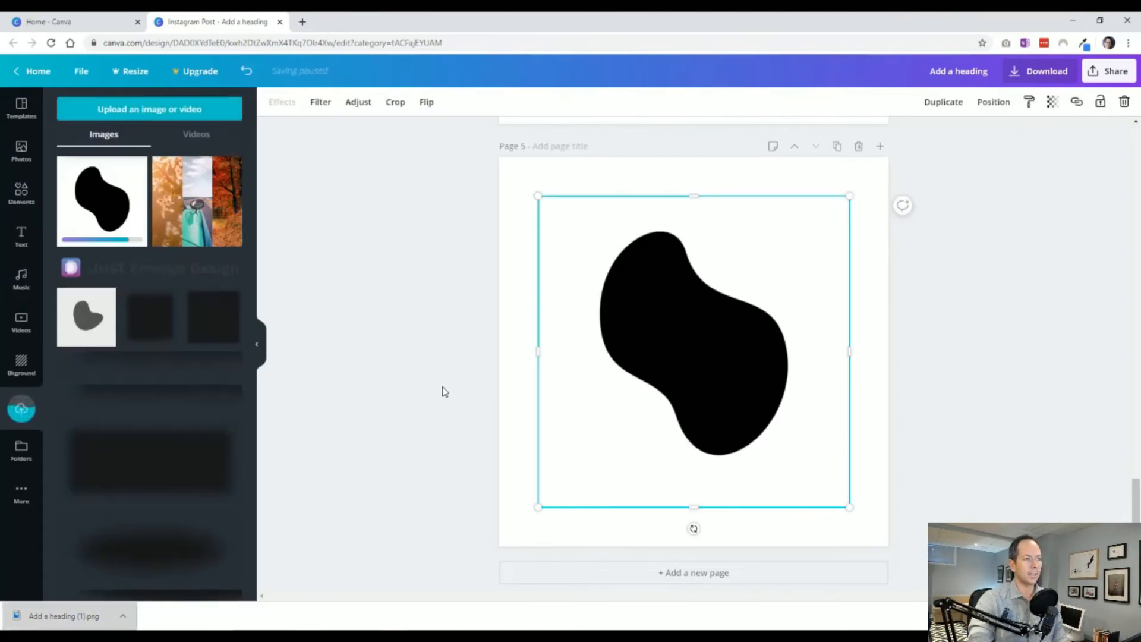
pyautogui.click(445, 391)
pyautogui.click(776, 327)
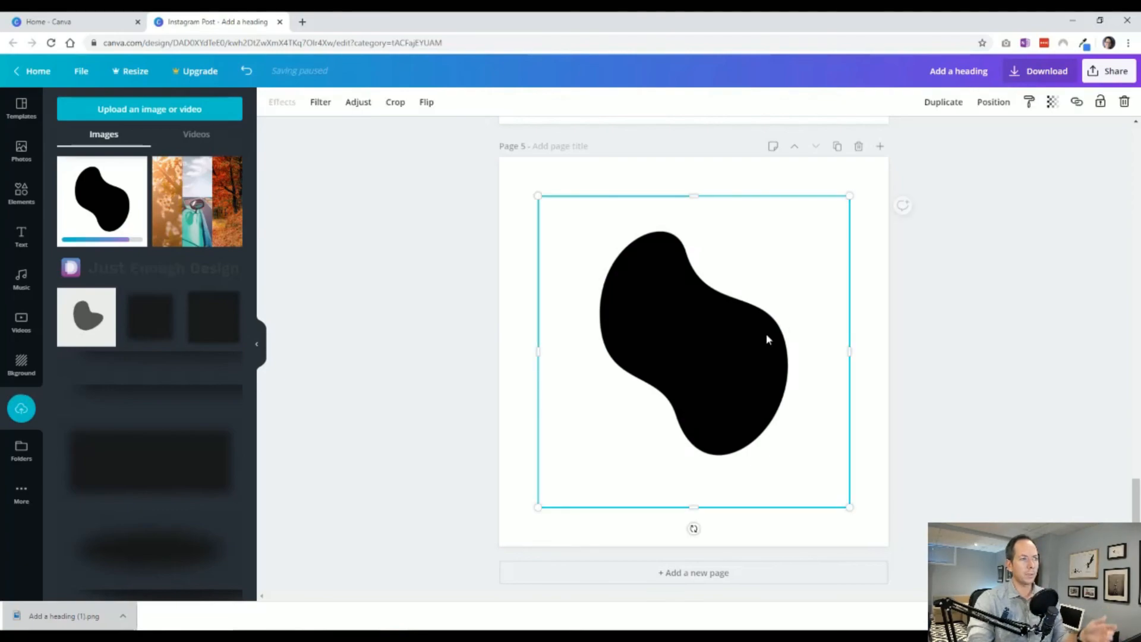
pyautogui.moveTo(537, 197); pyautogui.dragTo(515, 174)
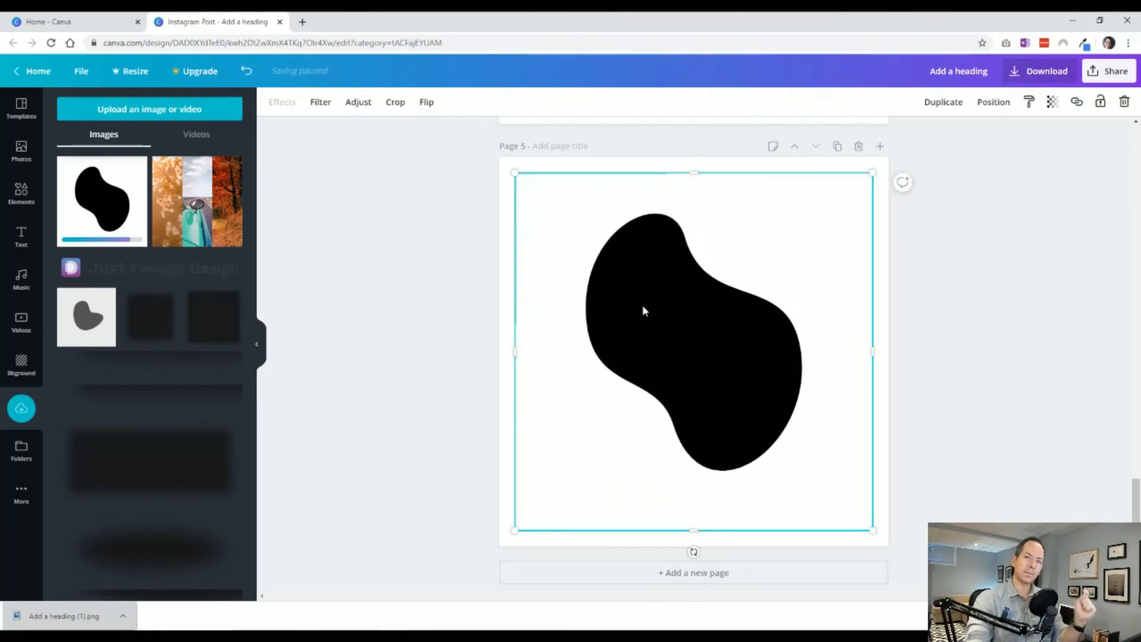
# Add page 6 at the end and place the photo of fallen autumn leaves at sunset on it.
pyautogui.click(728, 564)
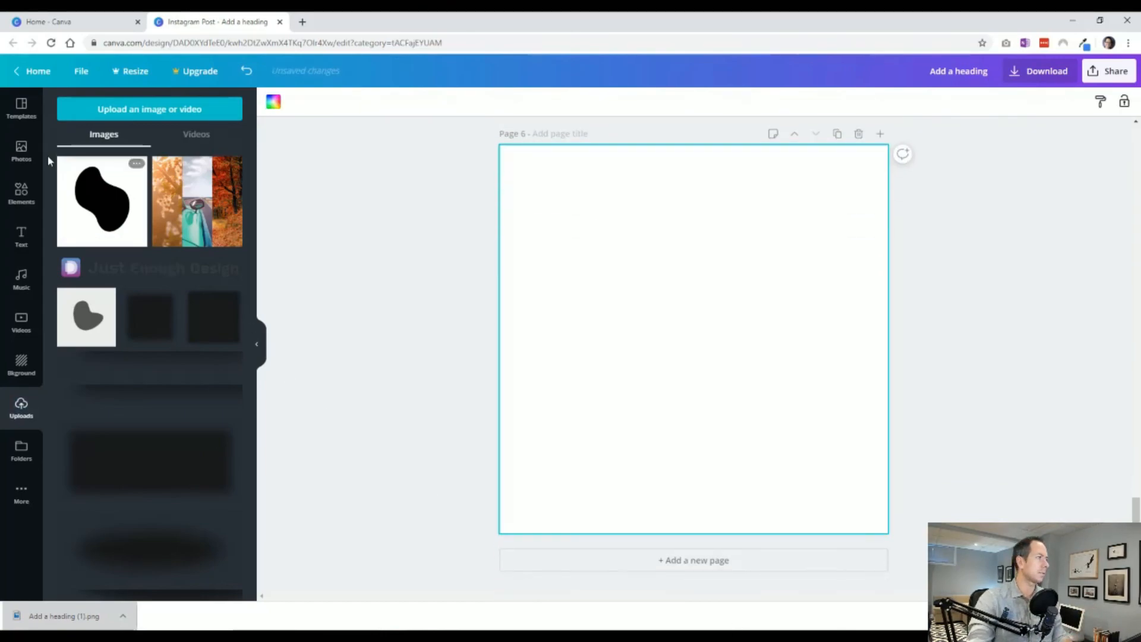
pyautogui.click(20, 158)
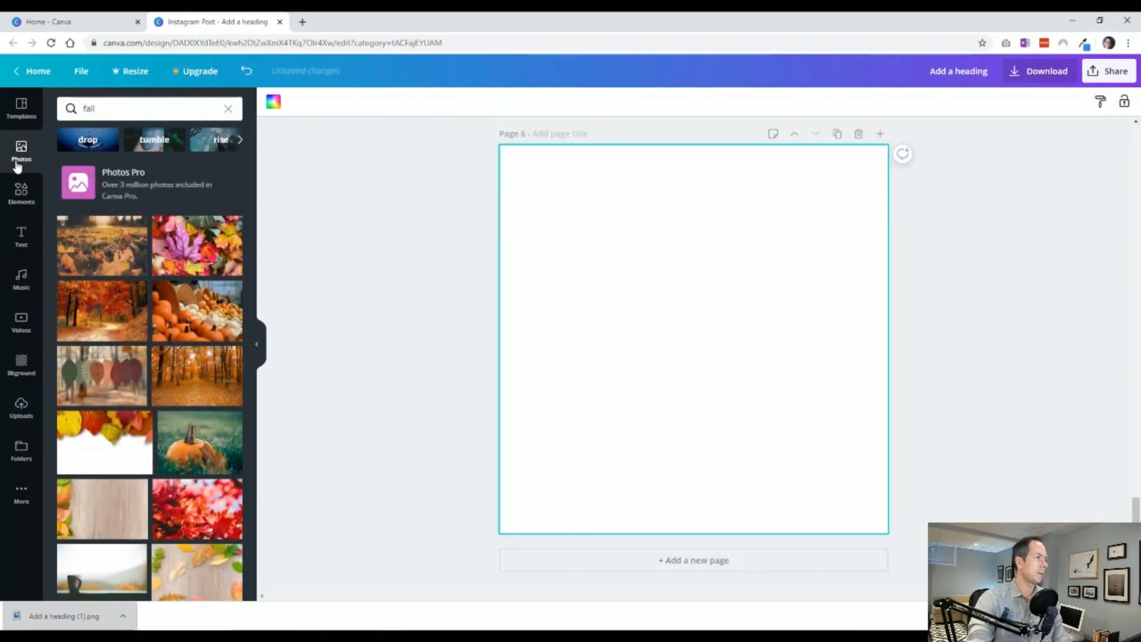
pyautogui.click(92, 249)
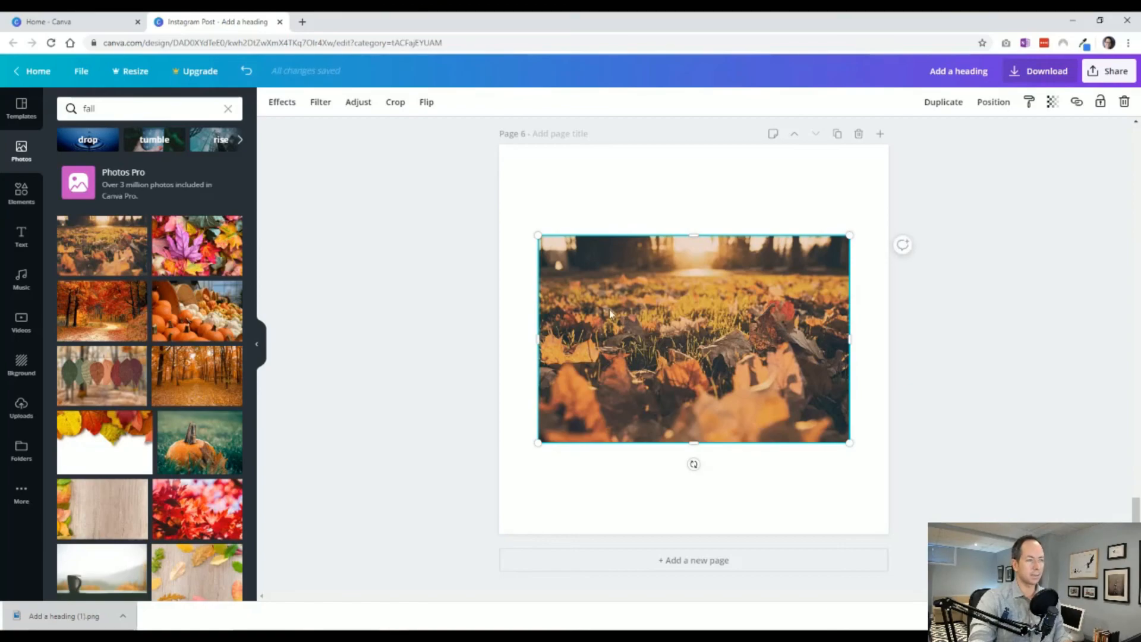
# Review the filter and adjustment options of the autumn leaves photo on page 6, and remove the photo.
pyautogui.click(324, 104)
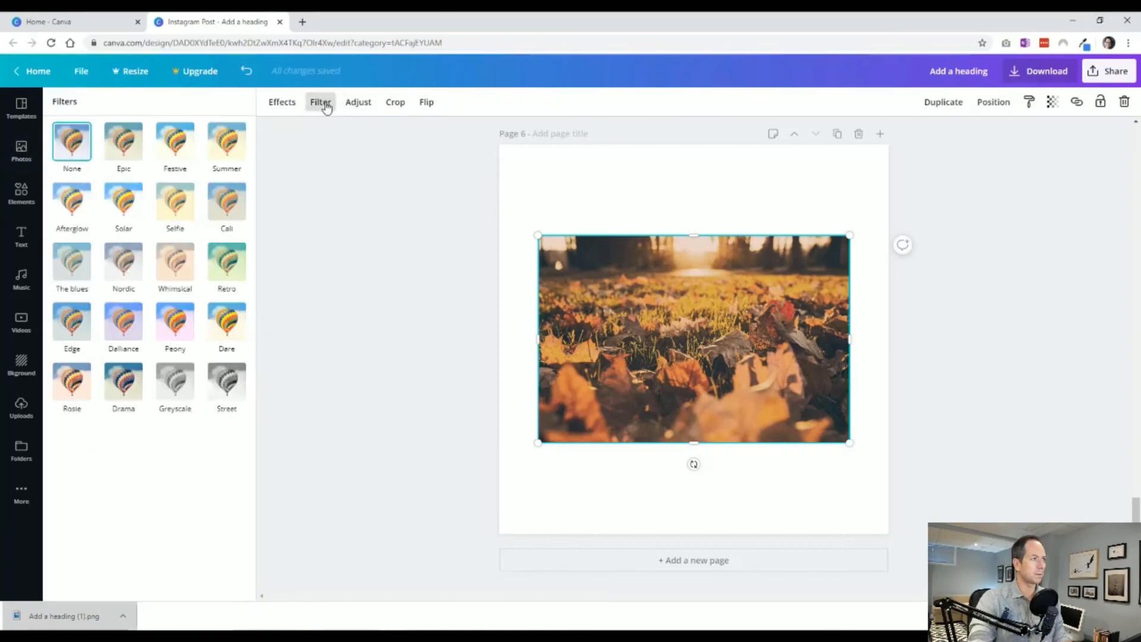
pyautogui.click(359, 104)
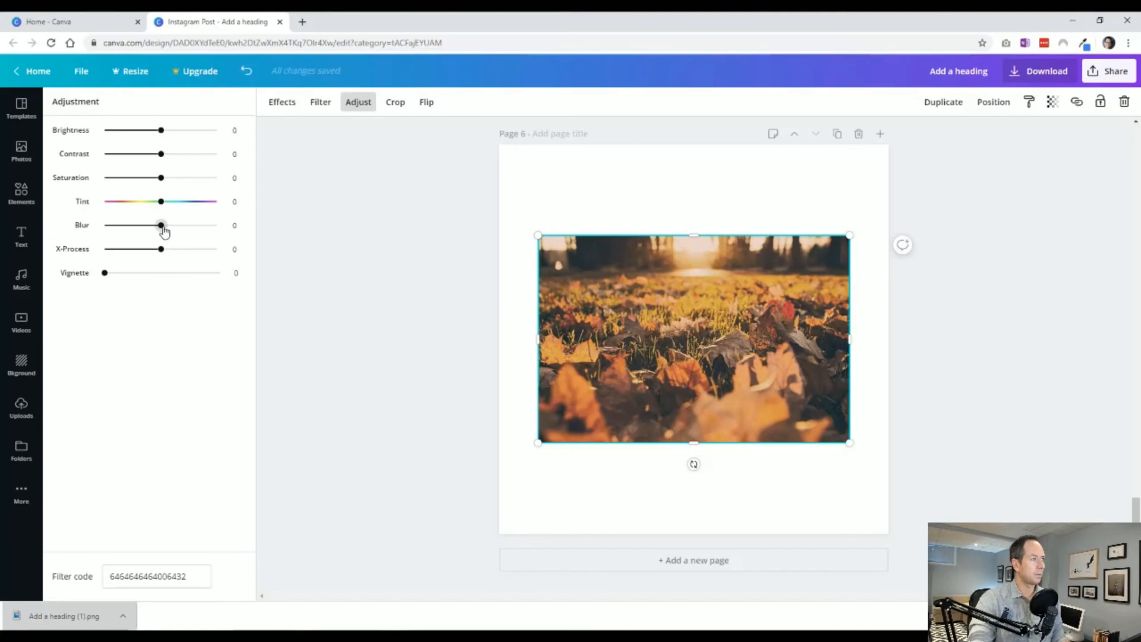
pyautogui.moveTo(161, 225); pyautogui.dragTo(334, 294)
pyautogui.press('Delete')
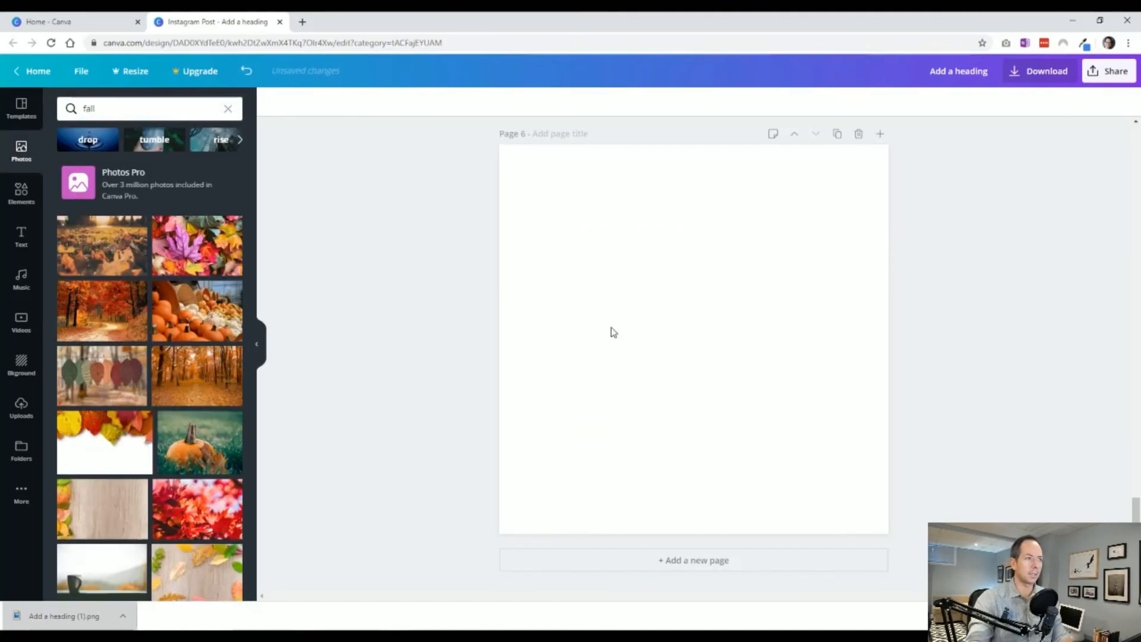
# Shrink the black blob image on page 5 slightly, keeping it centred on the page.
pyautogui.scroll(5, 612, 330)
pyautogui.scroll(2, 612, 331)
pyautogui.click(610, 331)
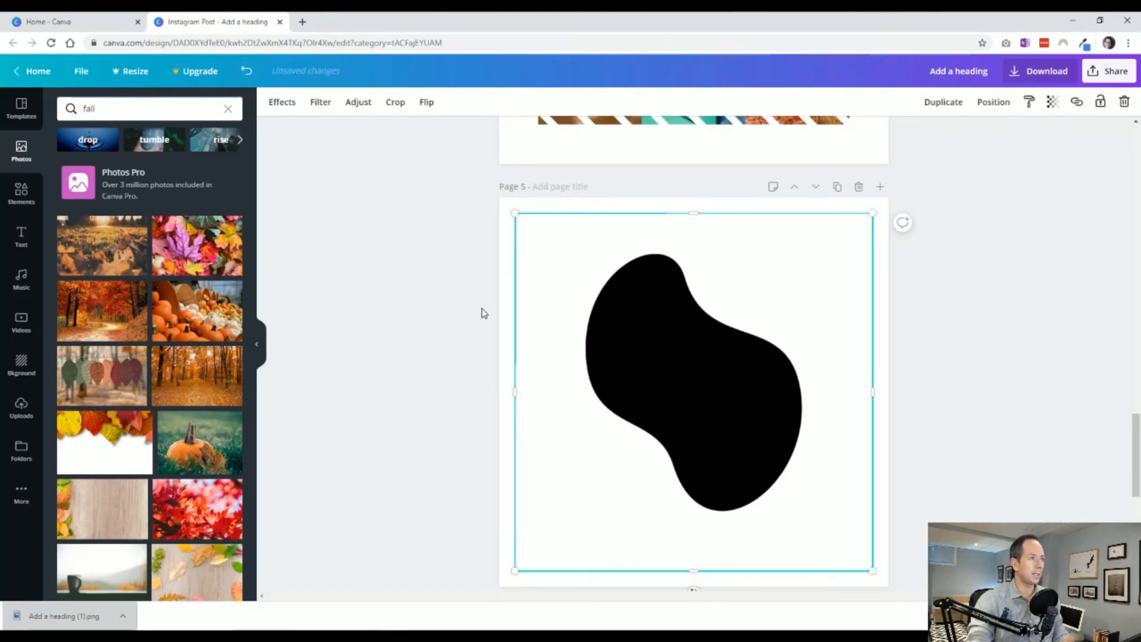
pyautogui.scroll(4, 487, 312)
pyautogui.click(597, 279)
pyautogui.click(449, 440)
pyautogui.scroll(-5, 449, 440)
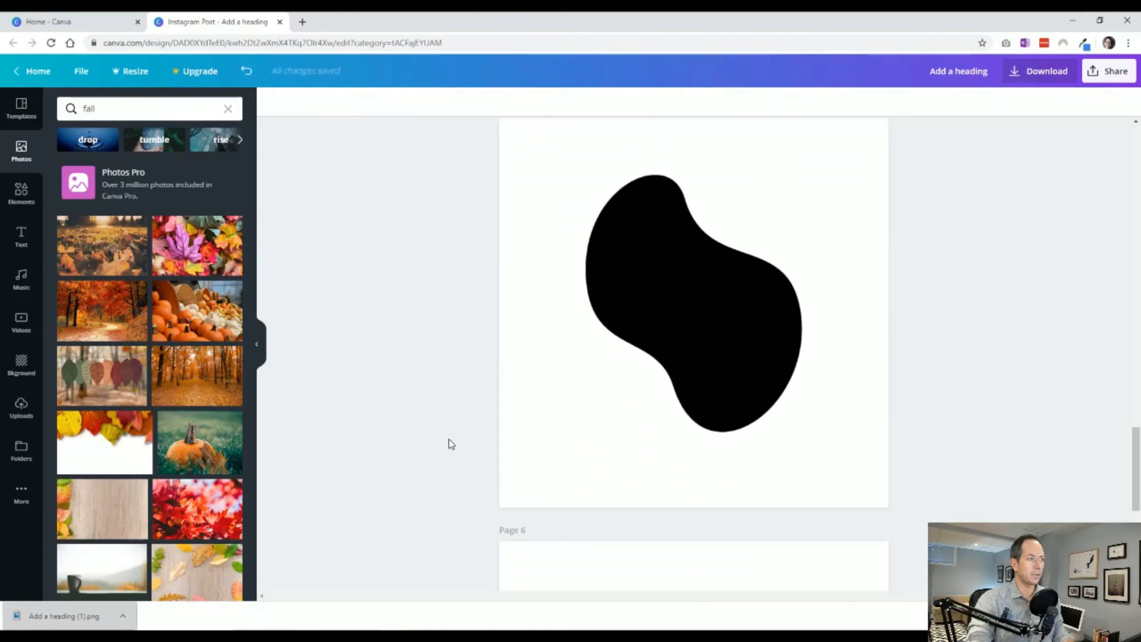
pyautogui.scroll(2, 535, 427)
pyautogui.click(704, 415)
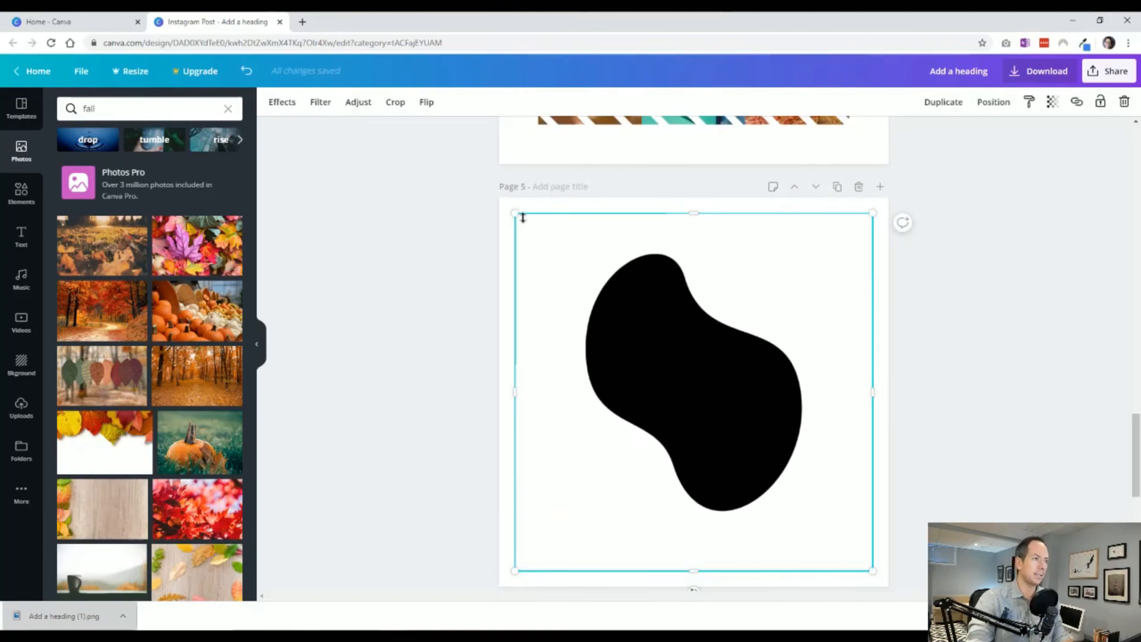
pyautogui.moveTo(522, 218); pyautogui.dragTo(542, 240)
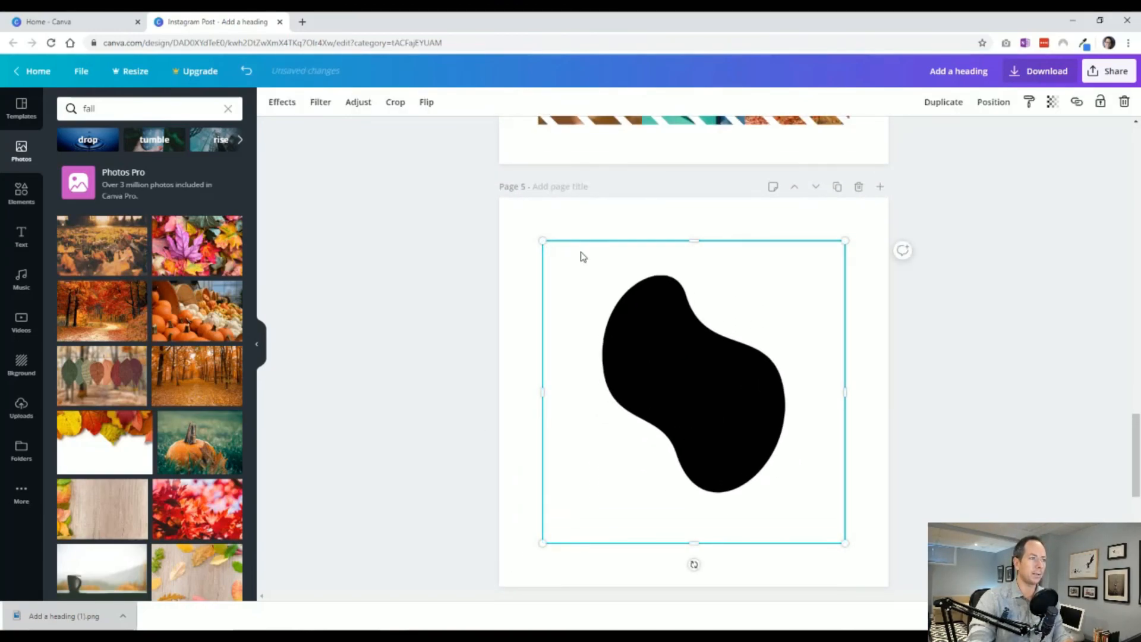
# Set the black blob image's blur to 53 and its transparency to 46.
pyautogui.click(357, 102)
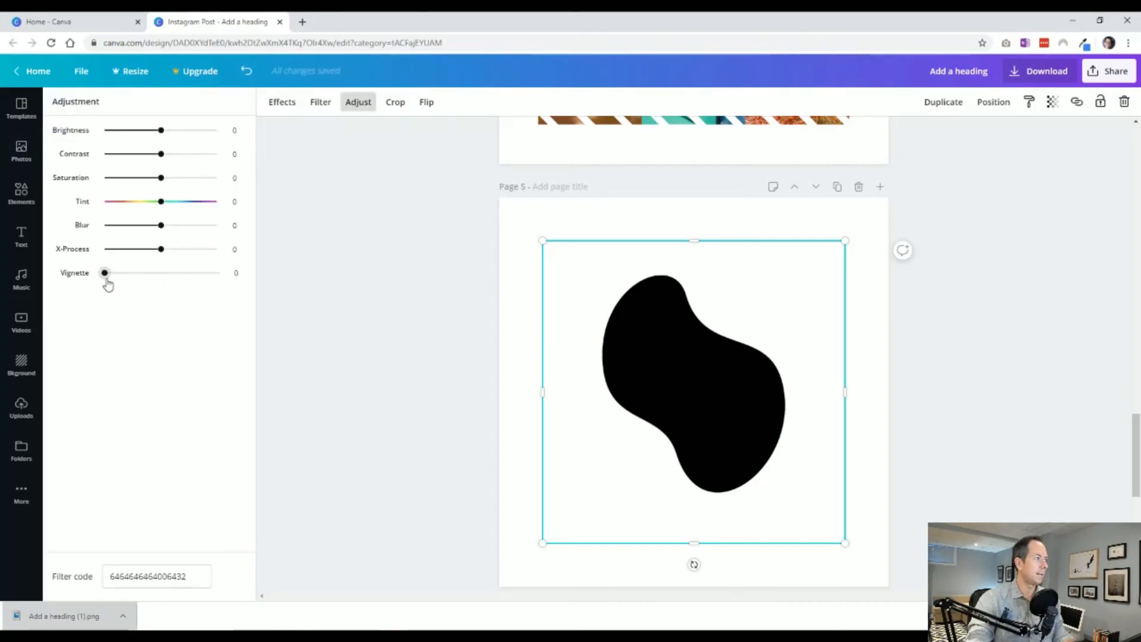
pyautogui.moveTo(169, 231); pyautogui.dragTo(191, 225)
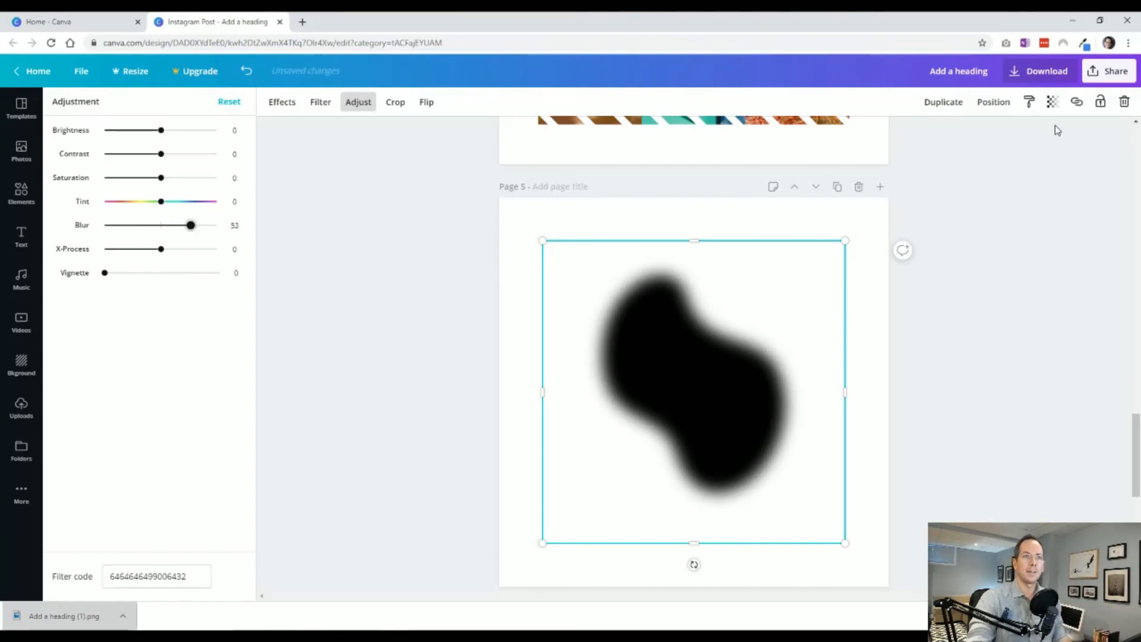
pyautogui.click(1052, 102)
pyautogui.moveTo(1024, 135); pyautogui.dragTo(982, 136)
pyautogui.click(862, 377)
pyautogui.click(956, 397)
# Move the pink-to-orange gradient blob from page 4 to page 5 and position it over the blurred blob.
pyautogui.scroll(4, 957, 404)
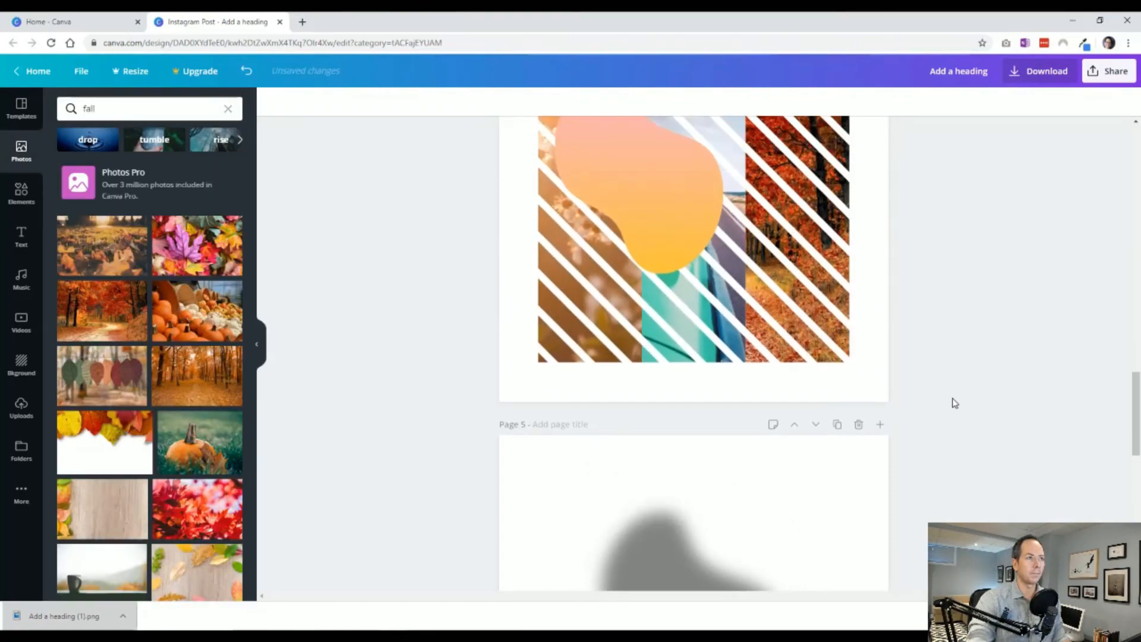
pyautogui.click(669, 200)
pyautogui.scroll(3, 705, 326)
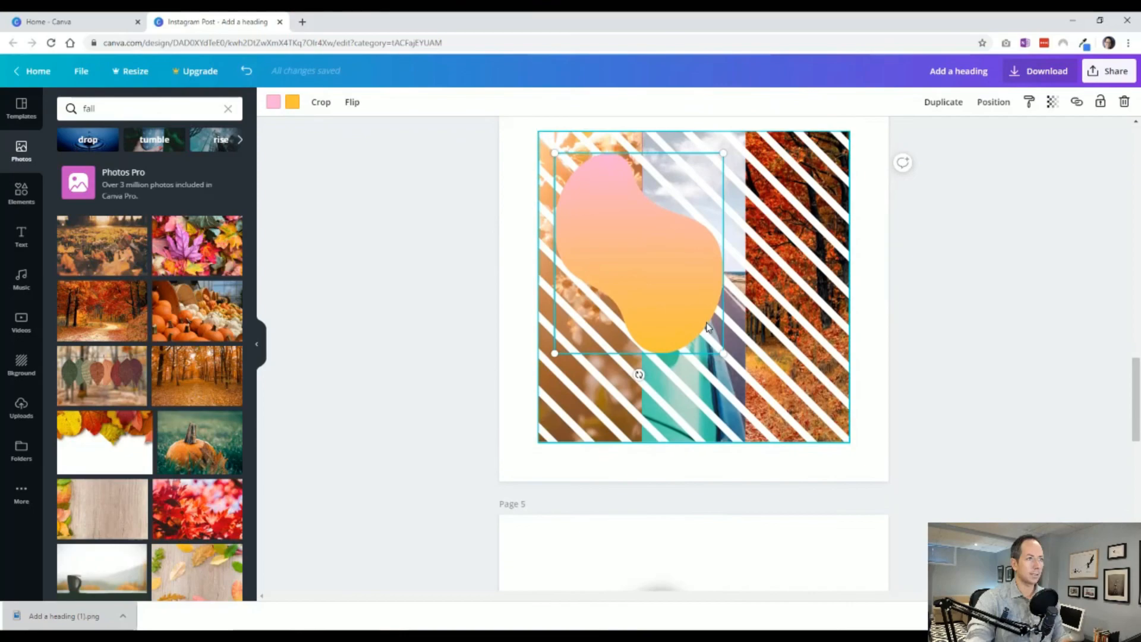
pyautogui.press('Delete')
pyautogui.scroll(-5, 709, 332)
pyautogui.click(710, 342)
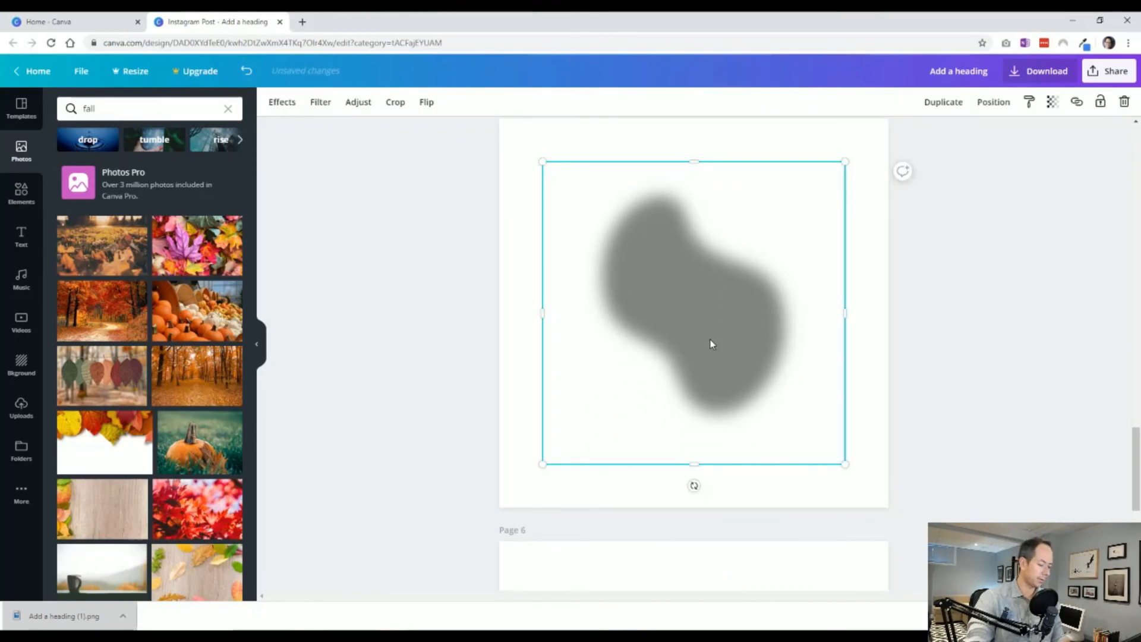
pyautogui.hotkey('ctrl', 'v')
pyautogui.moveTo(692, 316); pyautogui.dragTo(727, 329)
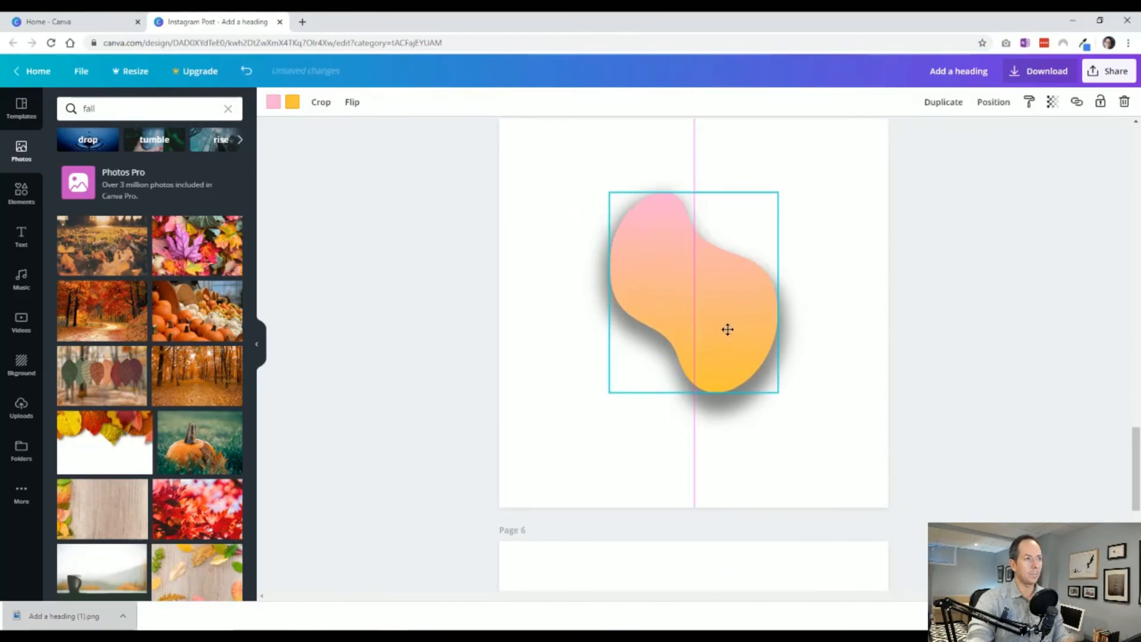
# Shrink the blurred shadow to fit just behind the gradient blob and raise its blur to 55.
pyautogui.click(738, 417)
pyautogui.moveTo(542, 465); pyautogui.dragTo(610, 430)
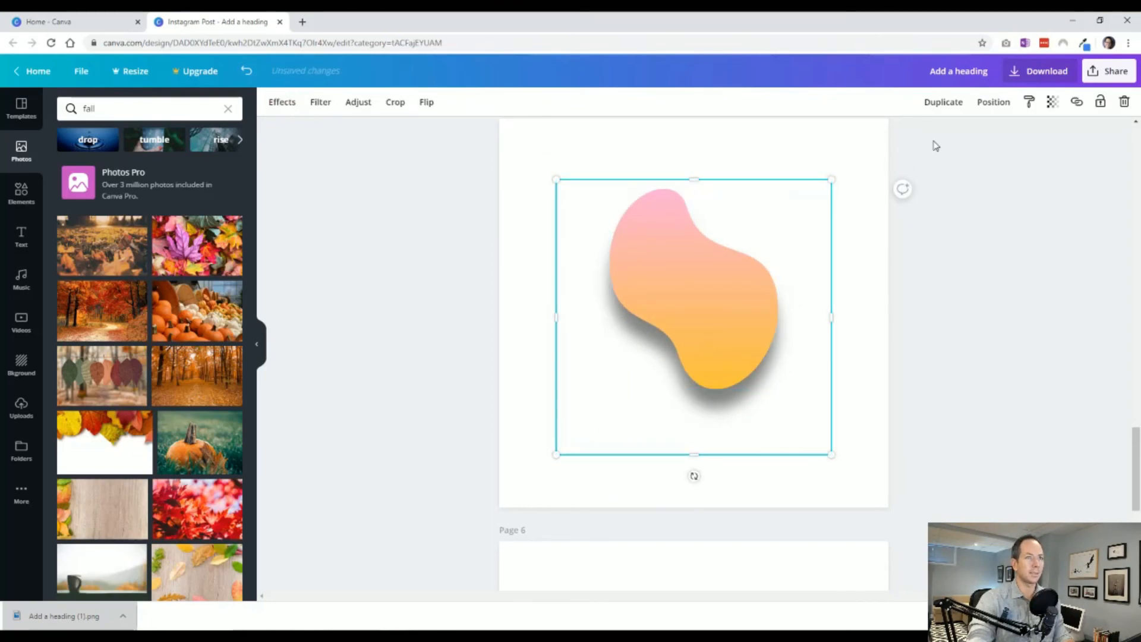
pyautogui.click(1052, 101)
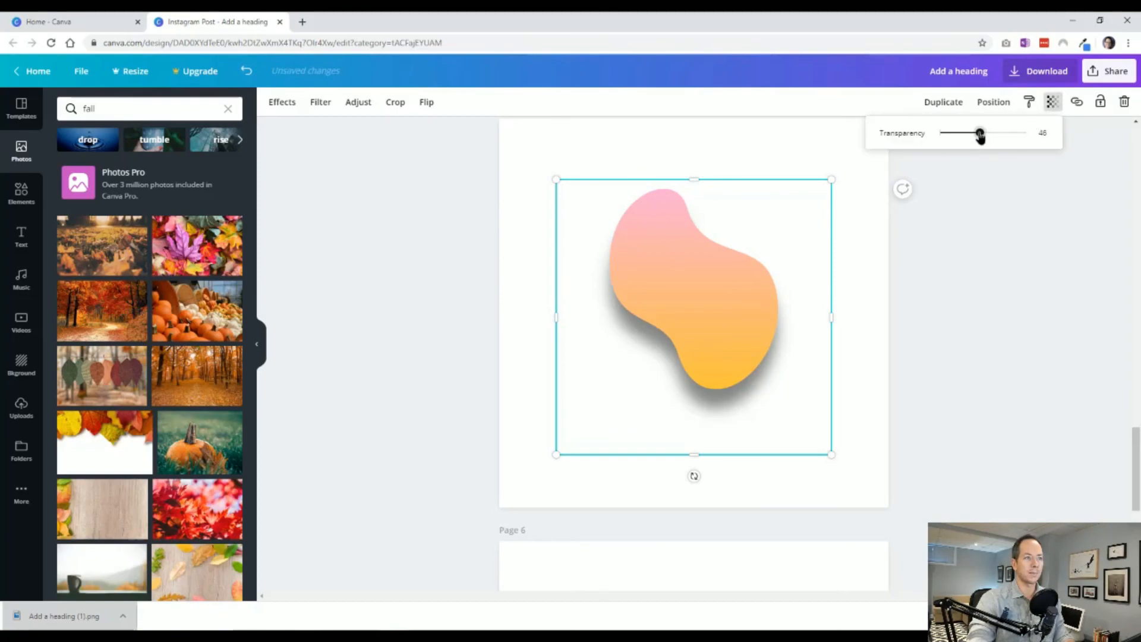
pyautogui.click(358, 103)
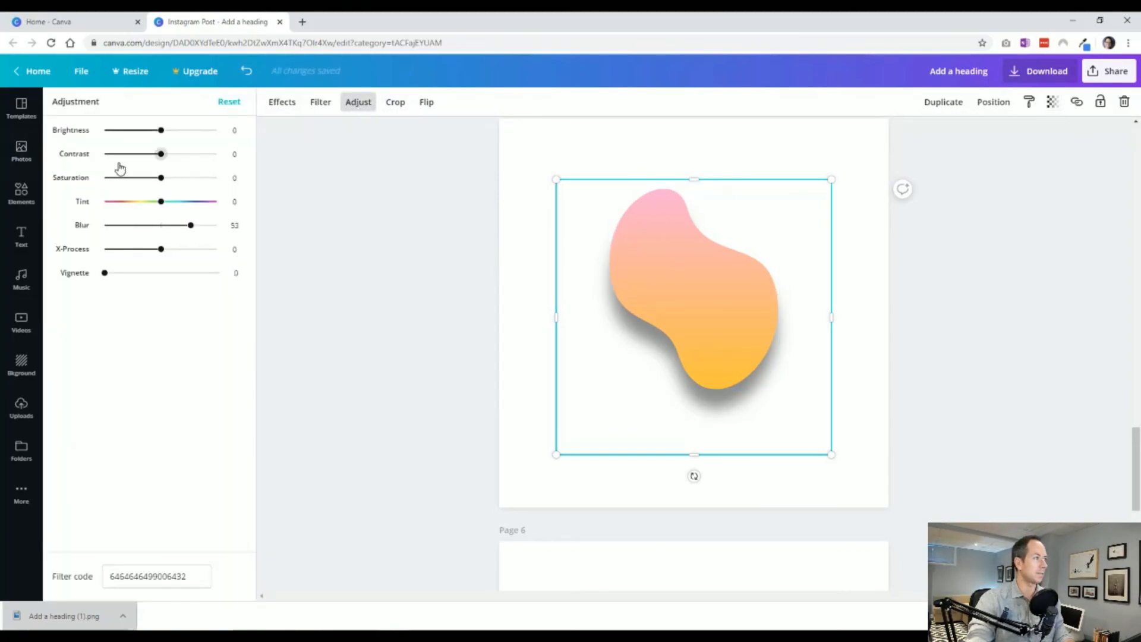
pyautogui.moveTo(184, 229); pyautogui.dragTo(194, 231)
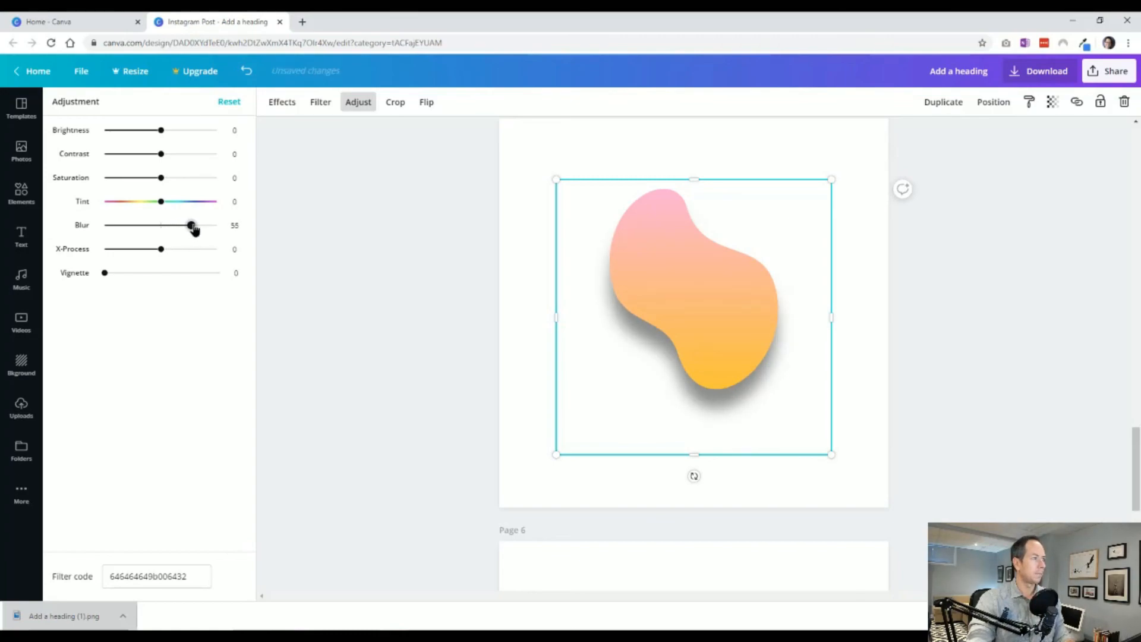
pyautogui.click(397, 346)
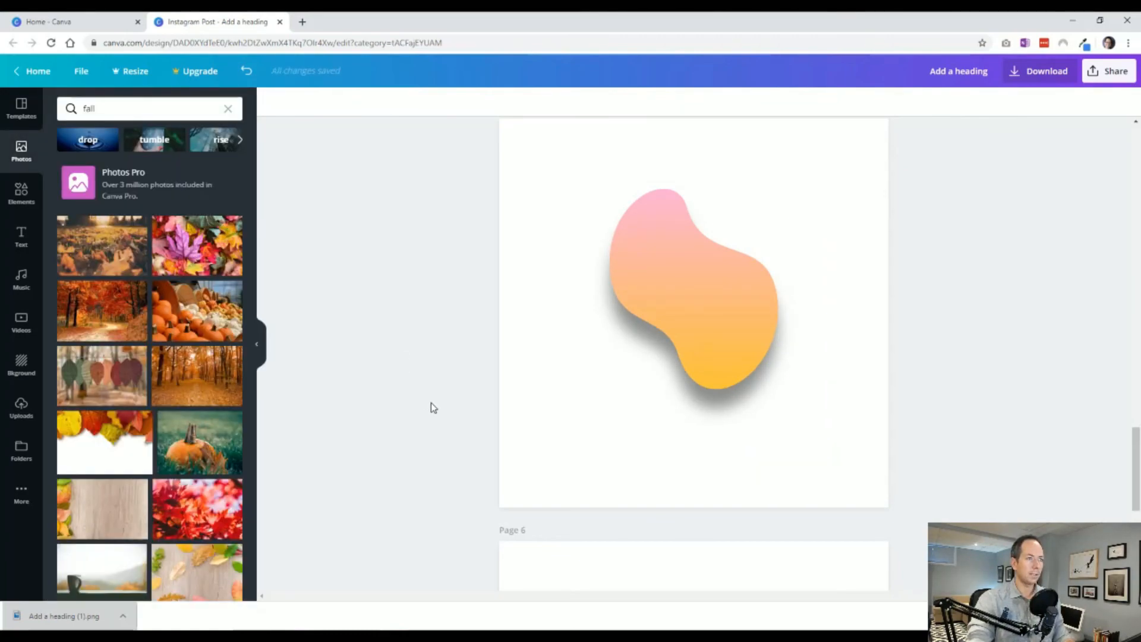
# Set the transparency of the blurred shadow image on page 5 to 100.
pyautogui.scroll(-3, 471, 397)
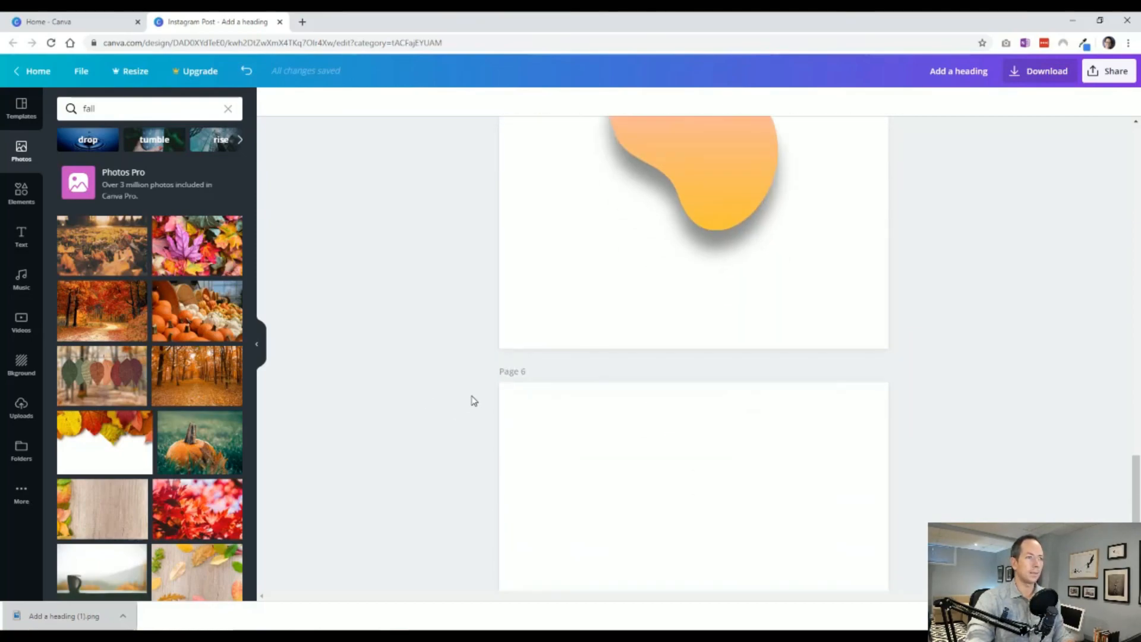
pyautogui.scroll(4, 474, 400)
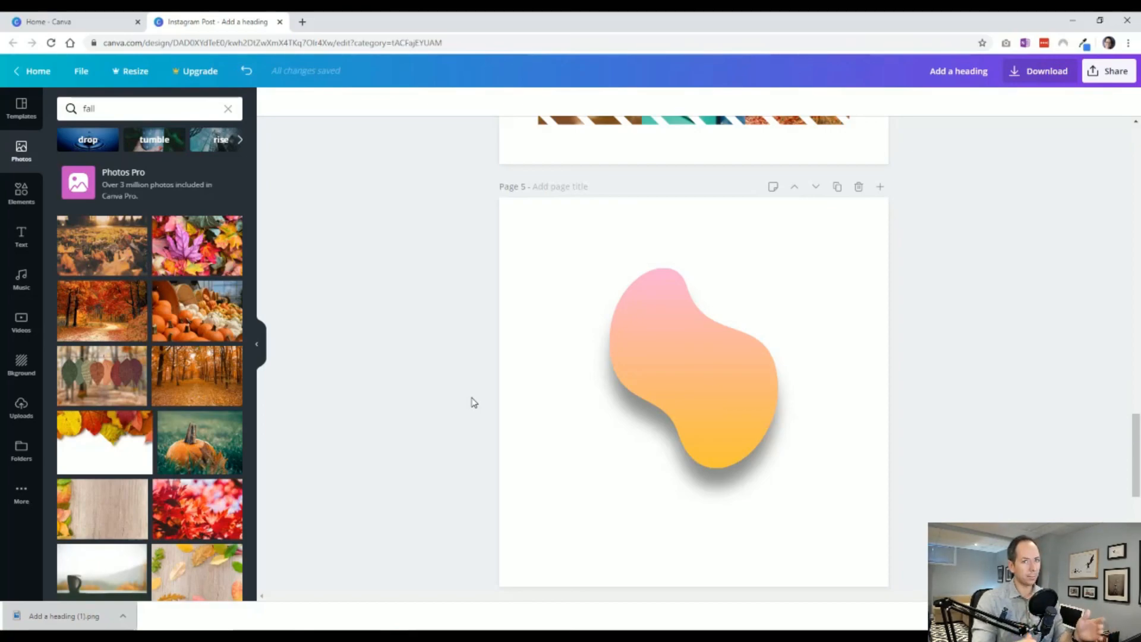
pyautogui.scroll(-6, 423, 398)
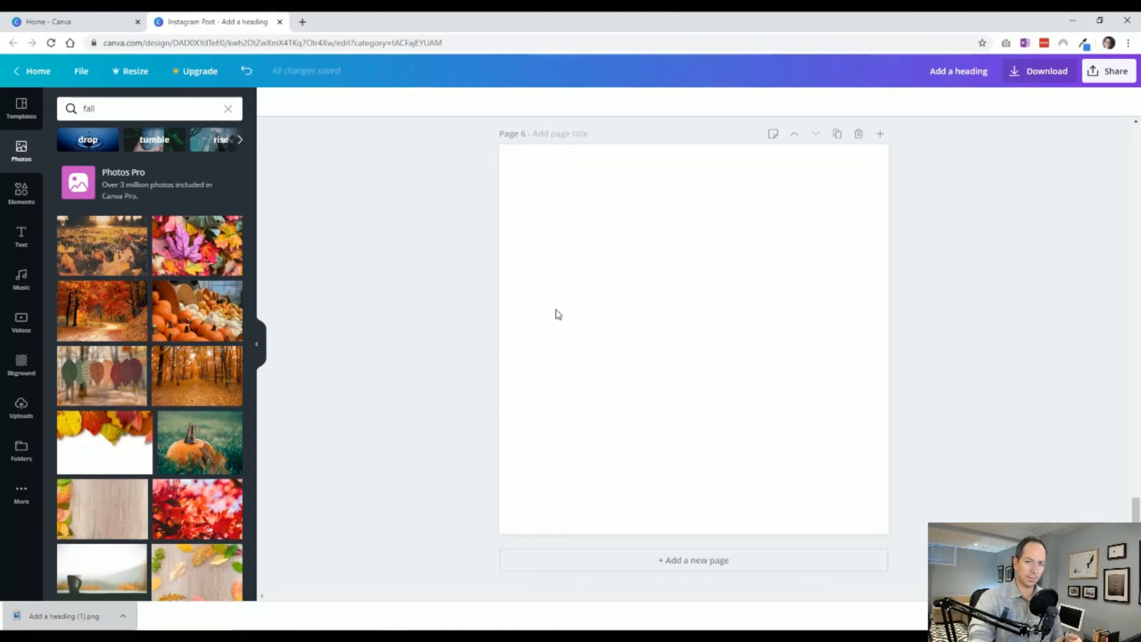
pyautogui.scroll(7, 558, 314)
pyautogui.click(585, 439)
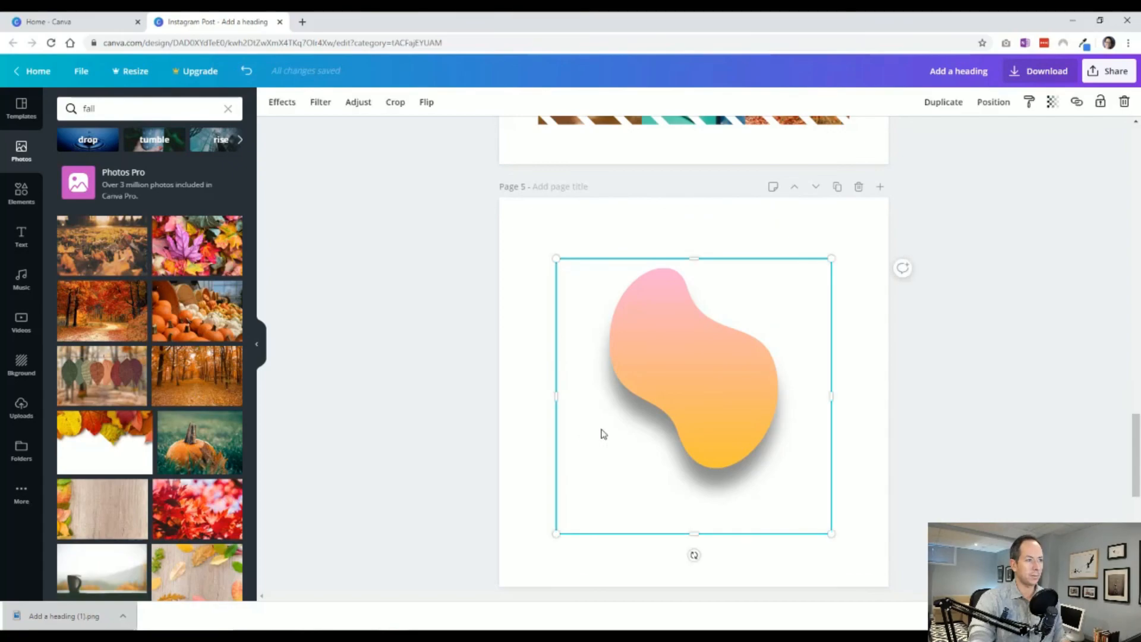
pyautogui.click(1052, 101)
pyautogui.moveTo(988, 131); pyautogui.dragTo(1026, 130)
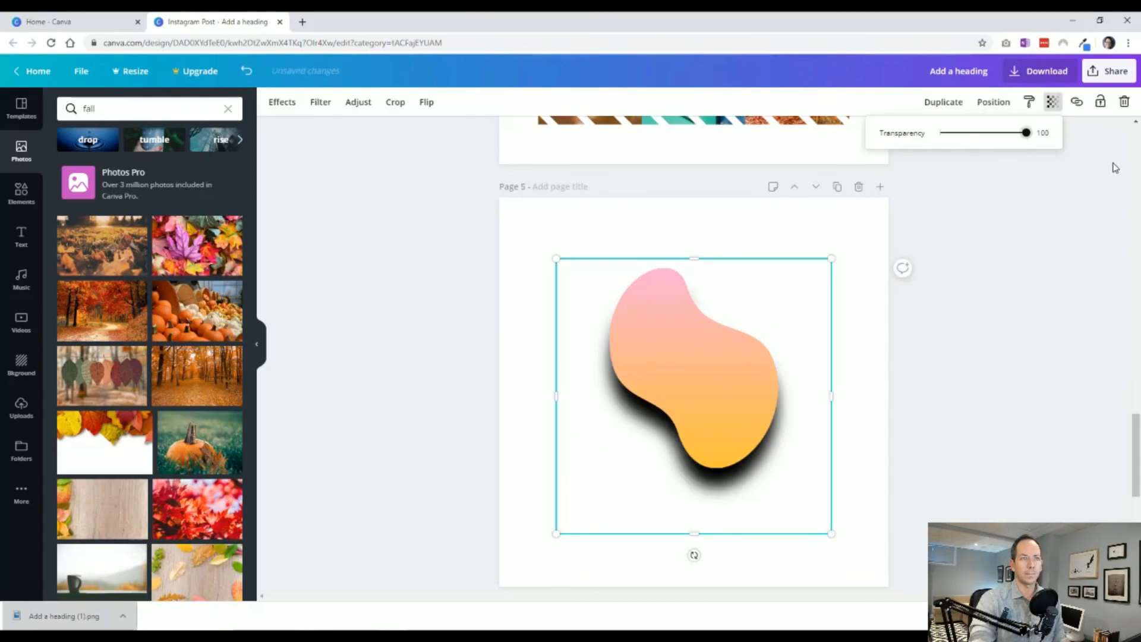
# Bring the blurred black blob image to the front on page 5 and move it right, partly uncovering the gradient blob.
pyautogui.scroll(1, 950, 313)
pyautogui.scroll(10, 950, 313)
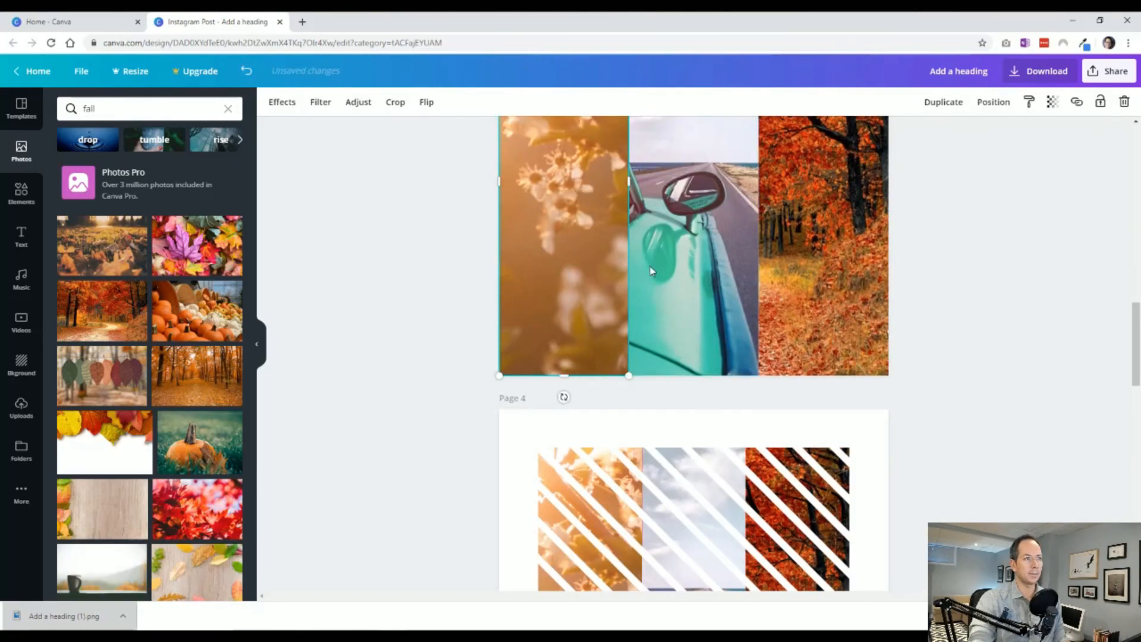
pyautogui.scroll(-9, 854, 289)
pyautogui.scroll(-8, 854, 290)
pyautogui.scroll(4, 950, 332)
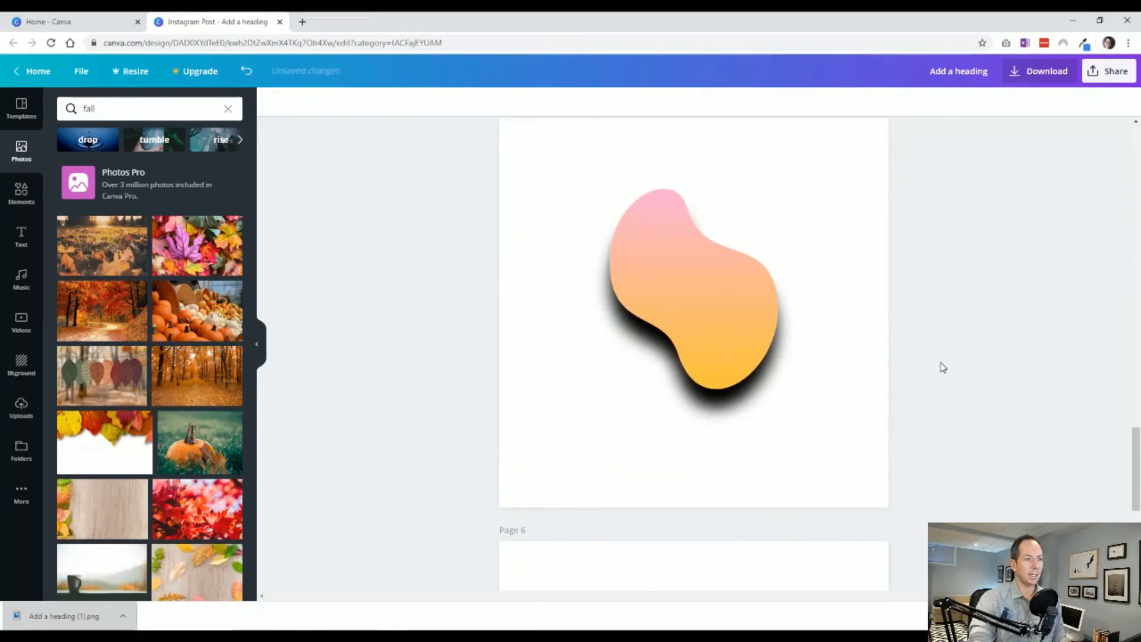
pyautogui.click(820, 387)
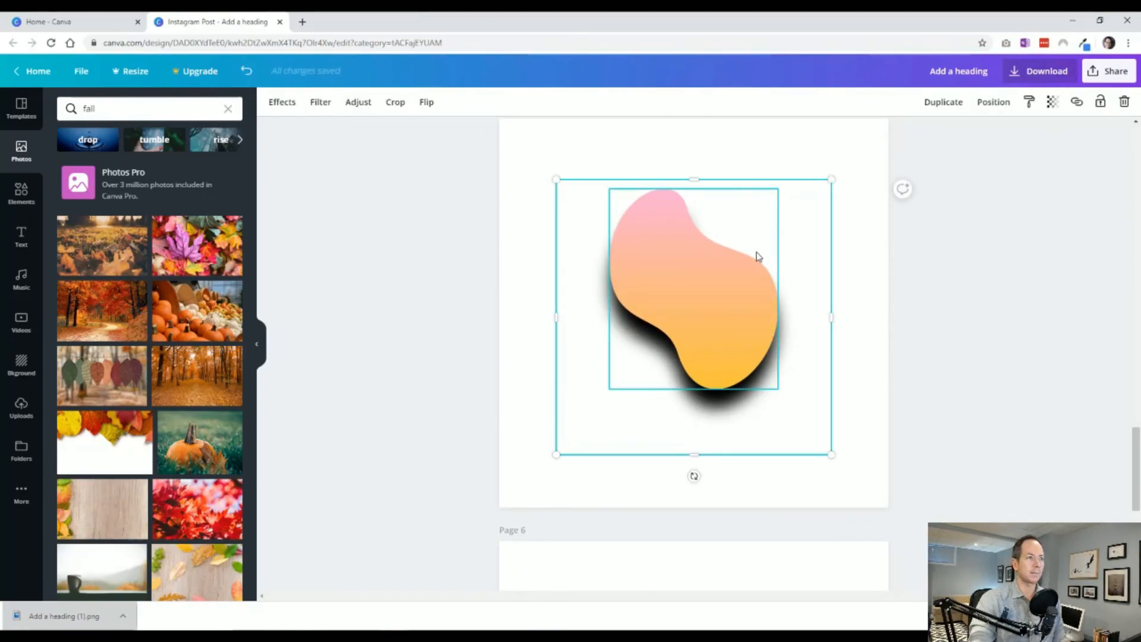
pyautogui.moveTo(596, 410); pyautogui.dragTo(594, 402)
pyautogui.rightClick(594, 401)
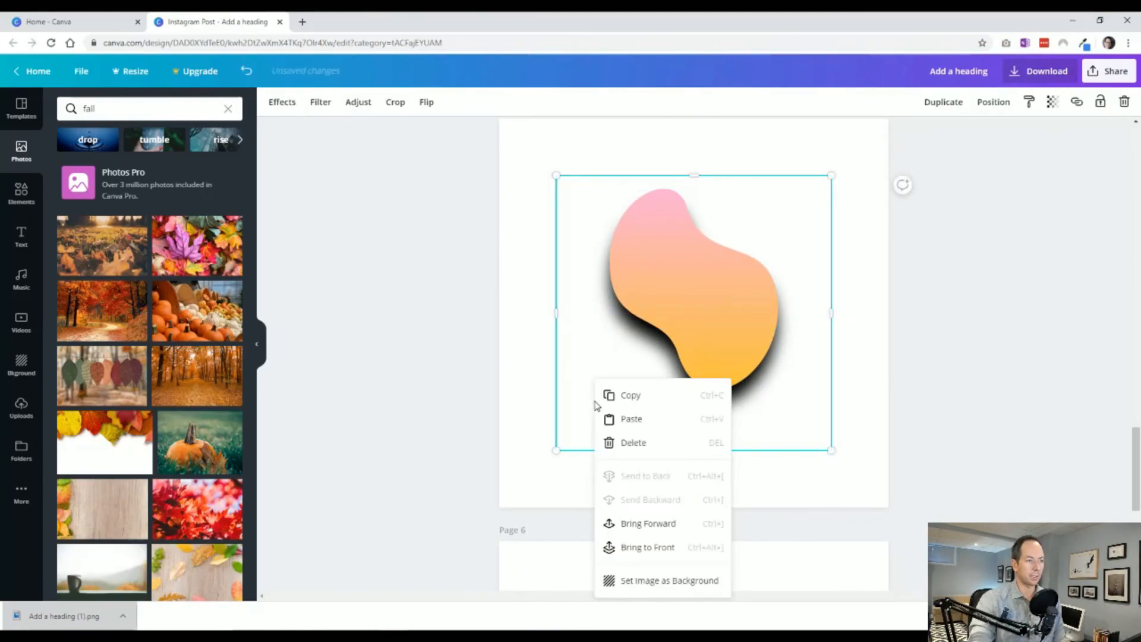
pyautogui.click(669, 546)
pyautogui.moveTo(732, 379); pyautogui.dragTo(736, 353)
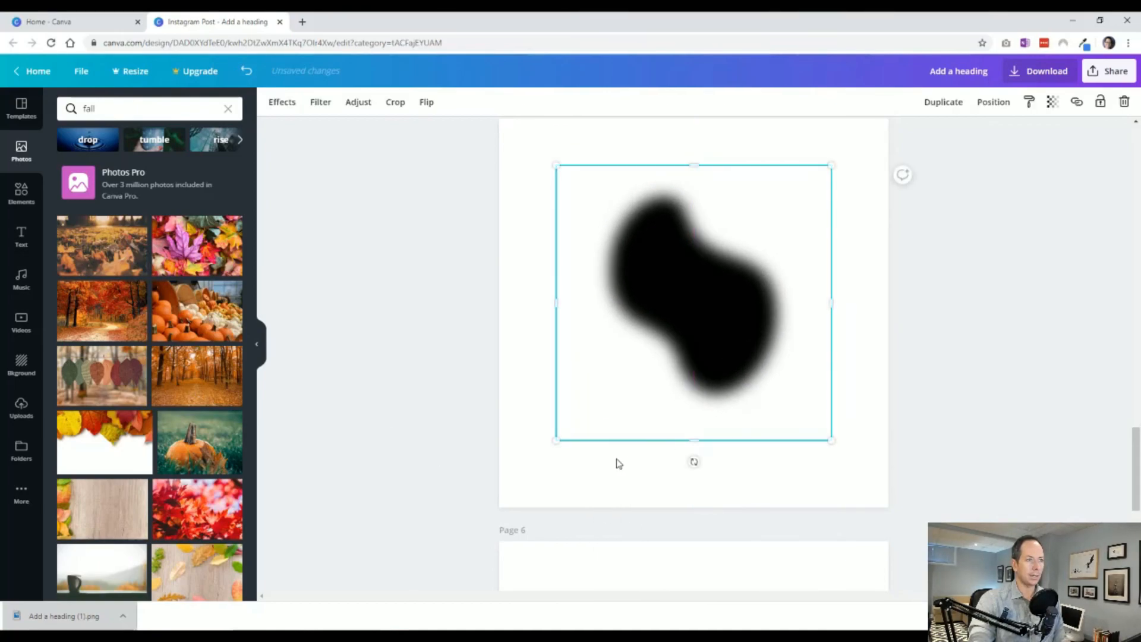
pyautogui.moveTo(713, 403); pyautogui.dragTo(821, 405)
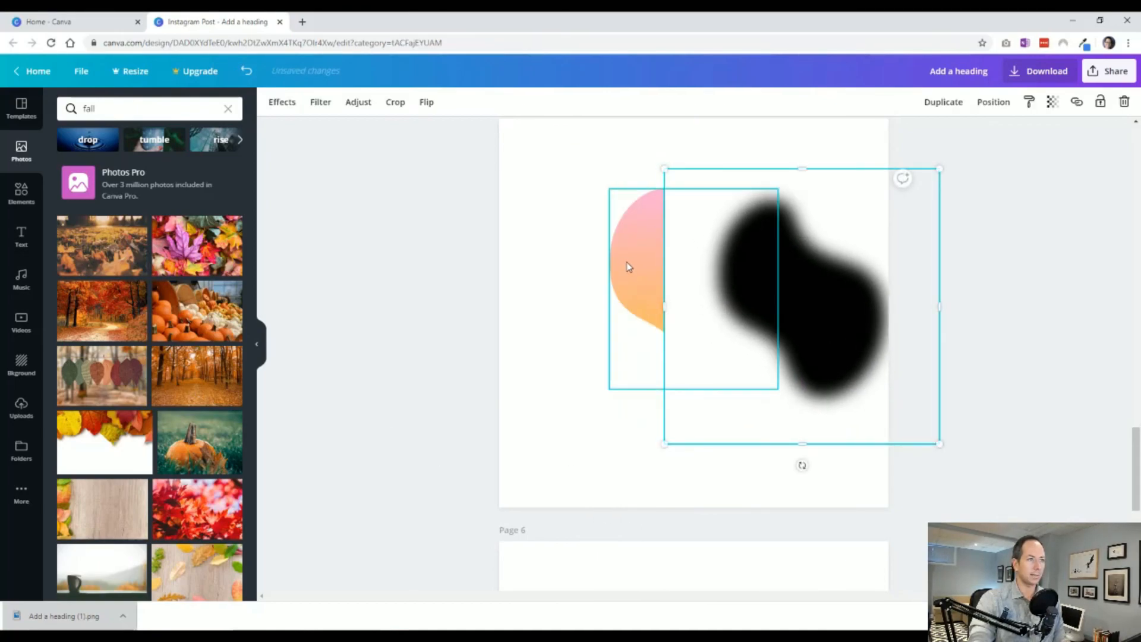
pyautogui.click(558, 410)
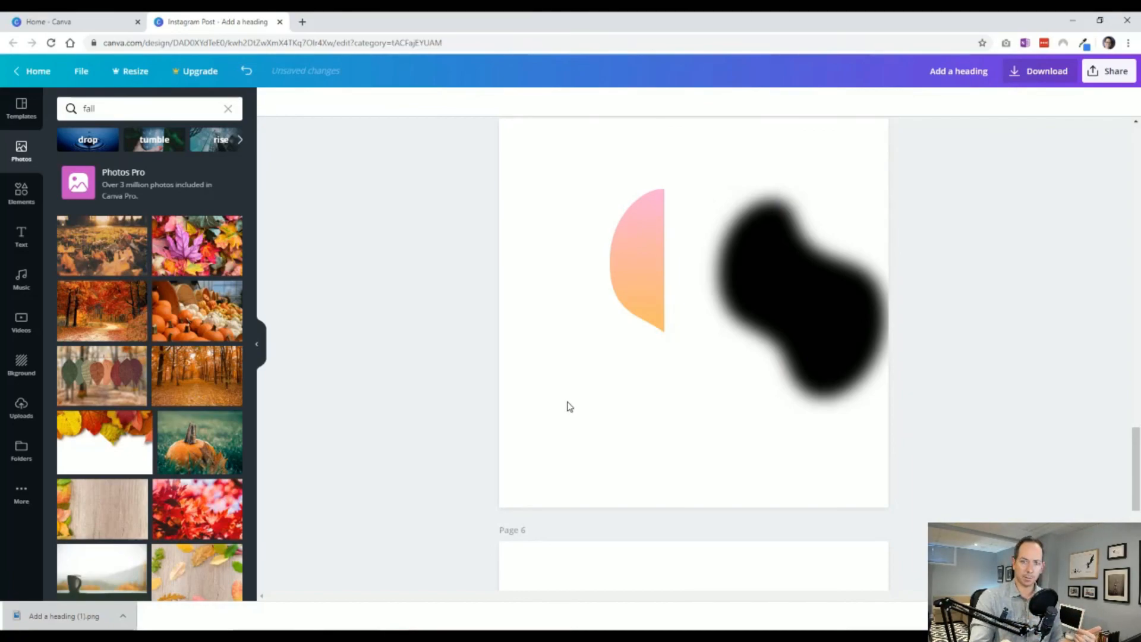
# Fill the background of page 6 with yellow from the default colours.
pyautogui.click(630, 294)
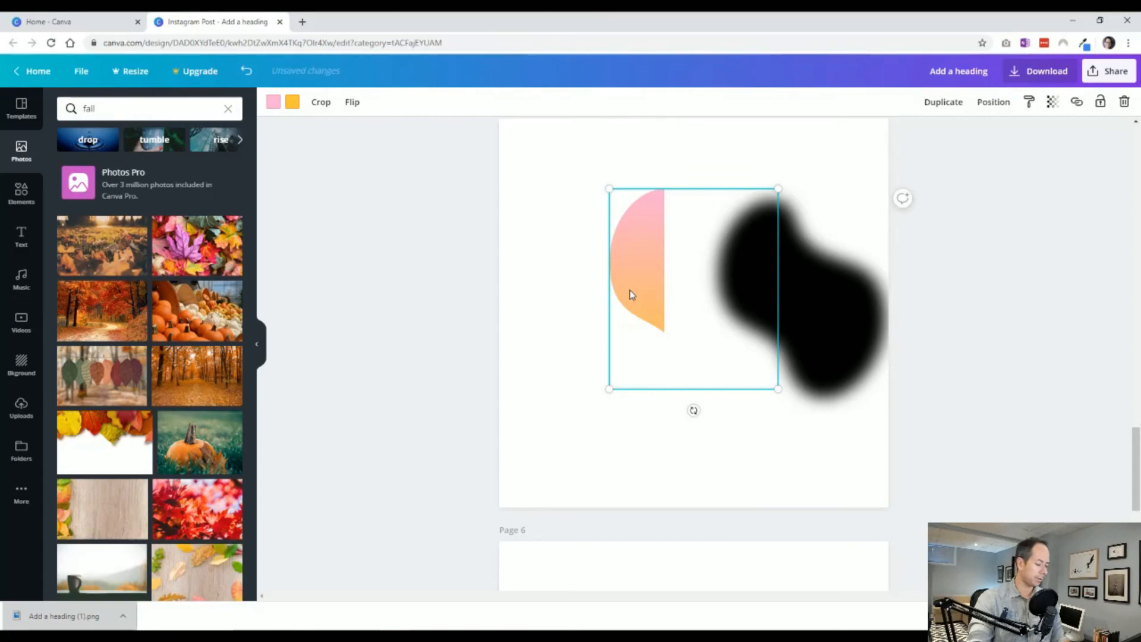
pyautogui.scroll(-5, 410, 386)
pyautogui.click(661, 265)
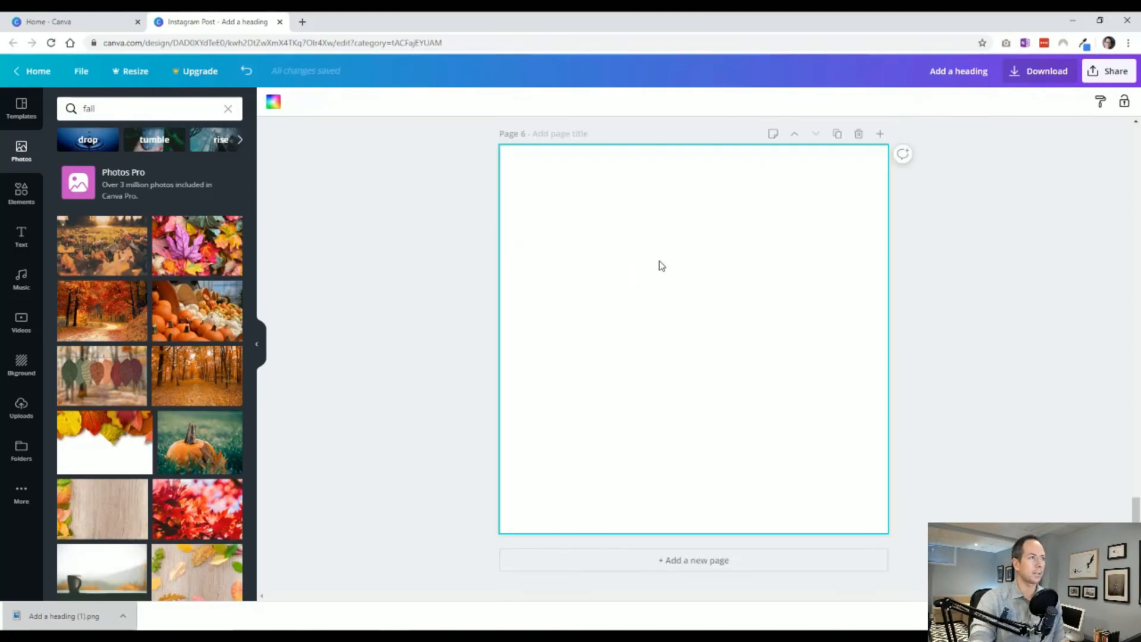
pyautogui.click(272, 104)
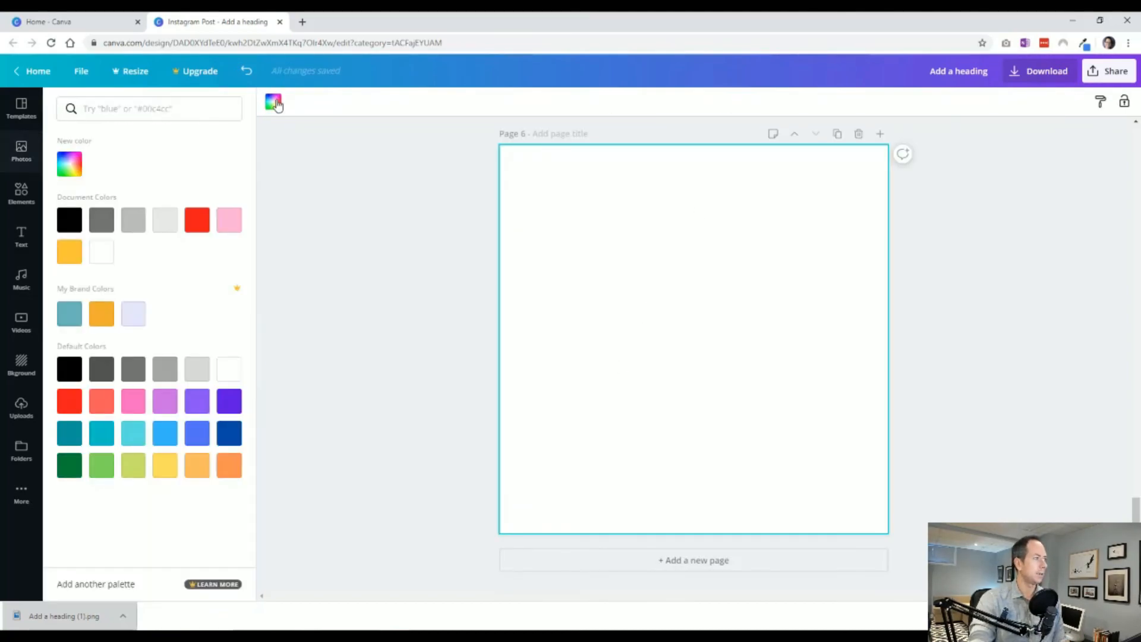
pyautogui.click(137, 229)
pyautogui.click(169, 468)
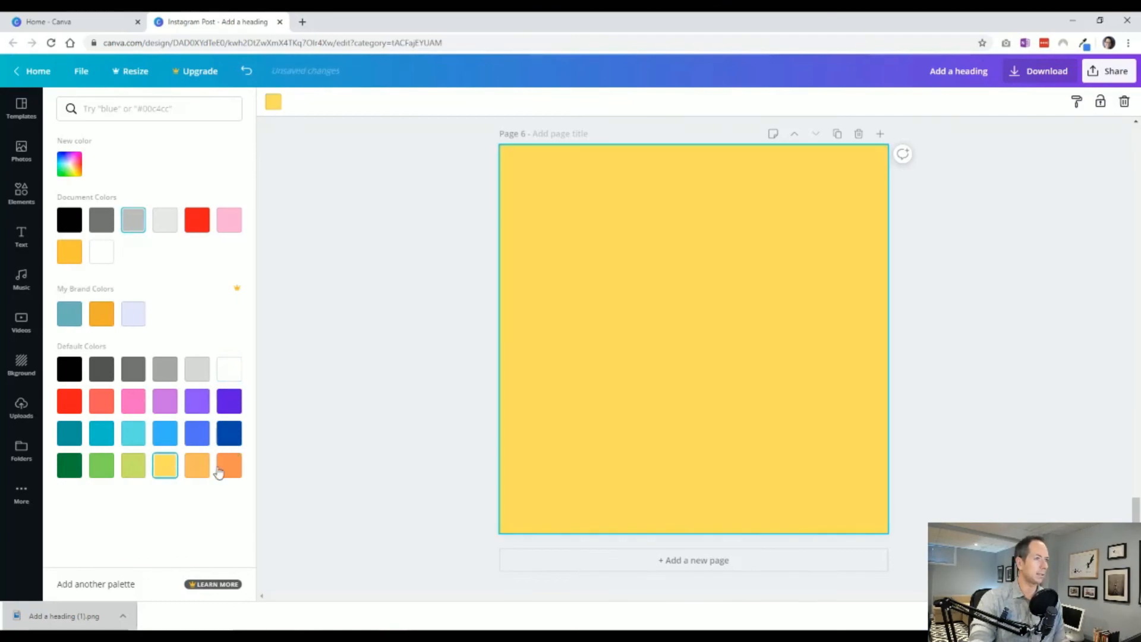
pyautogui.click(384, 400)
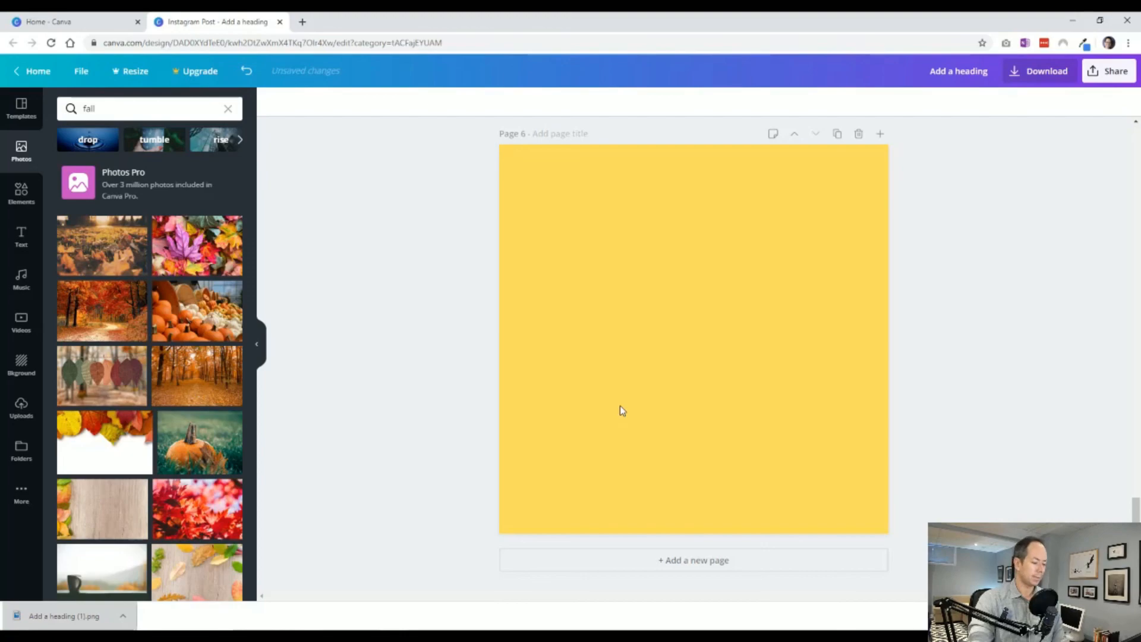
# Paste the gradient blob onto yellow page 6, enlarge it and centre it on the page.
pyautogui.hotkey('ctrl', 'v')
pyautogui.click(432, 357)
pyautogui.click(673, 371)
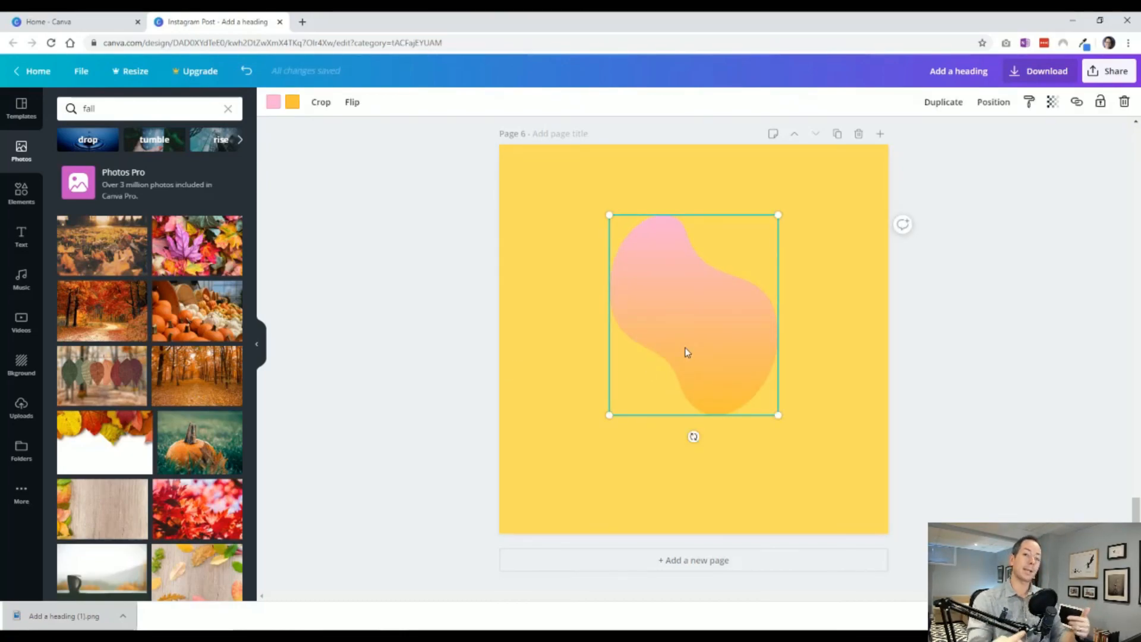
pyautogui.moveTo(778, 412); pyautogui.dragTo(802, 441)
pyautogui.moveTo(716, 373); pyautogui.dragTo(716, 385)
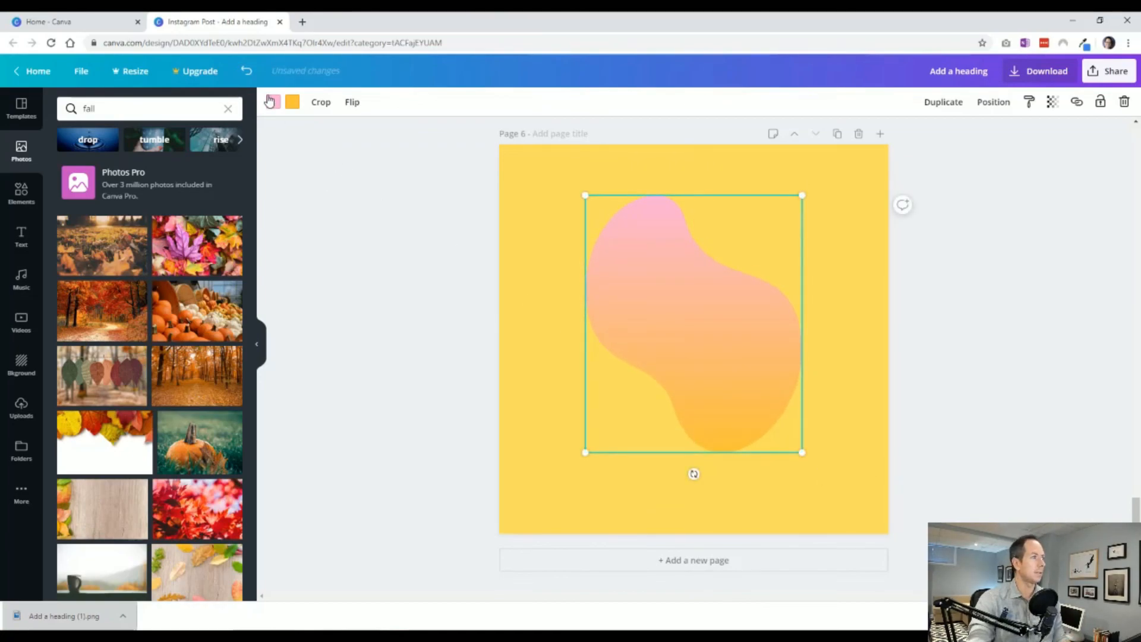
# Recolour both gradient colours of the page 6 blob to black and nudge it slightly down.
pyautogui.click(271, 102)
pyautogui.click(69, 220)
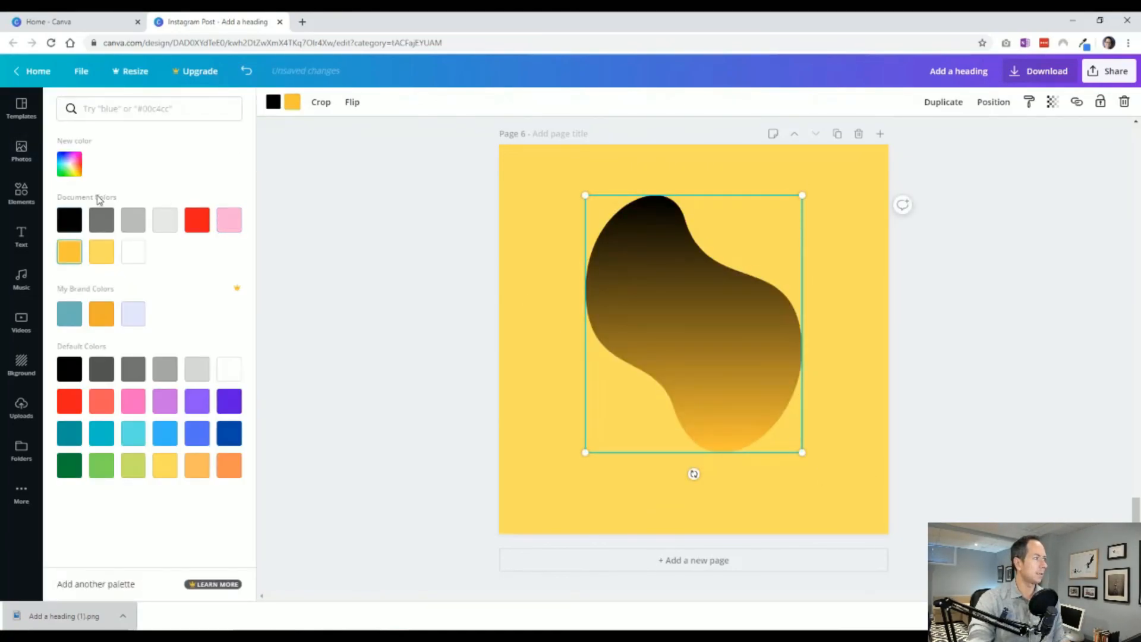
pyautogui.click(69, 220)
pyautogui.click(679, 304)
pyautogui.moveTo(679, 305); pyautogui.dragTo(682, 308)
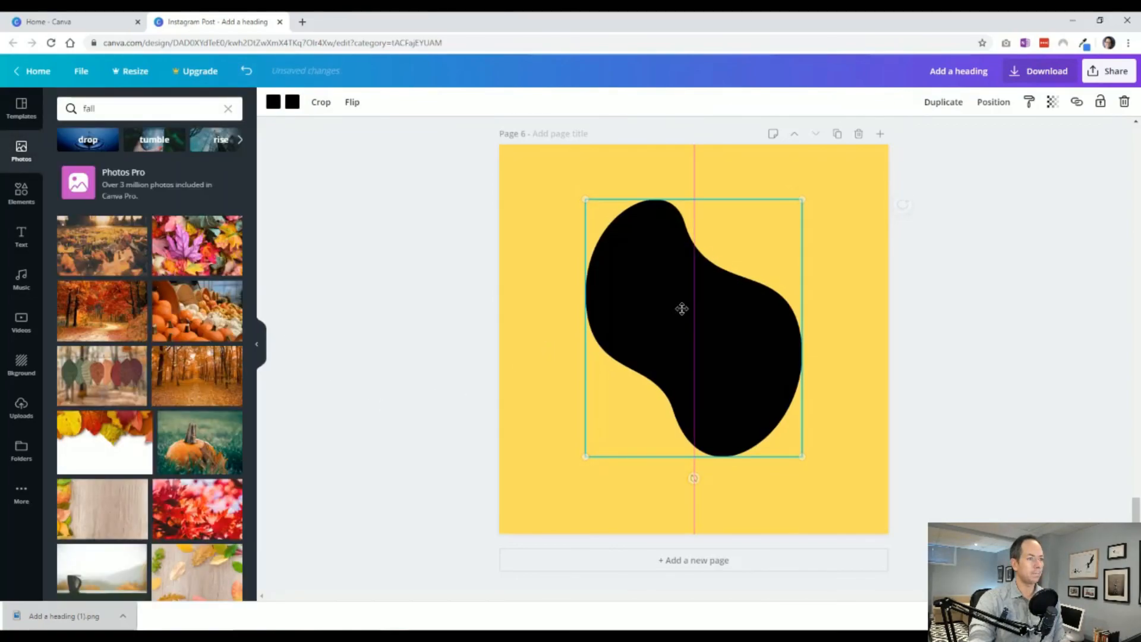
# Download only page 6 as a PNG, save it as Add a heading (2).png and dismiss the Canva Pro offer.
pyautogui.click(1047, 72)
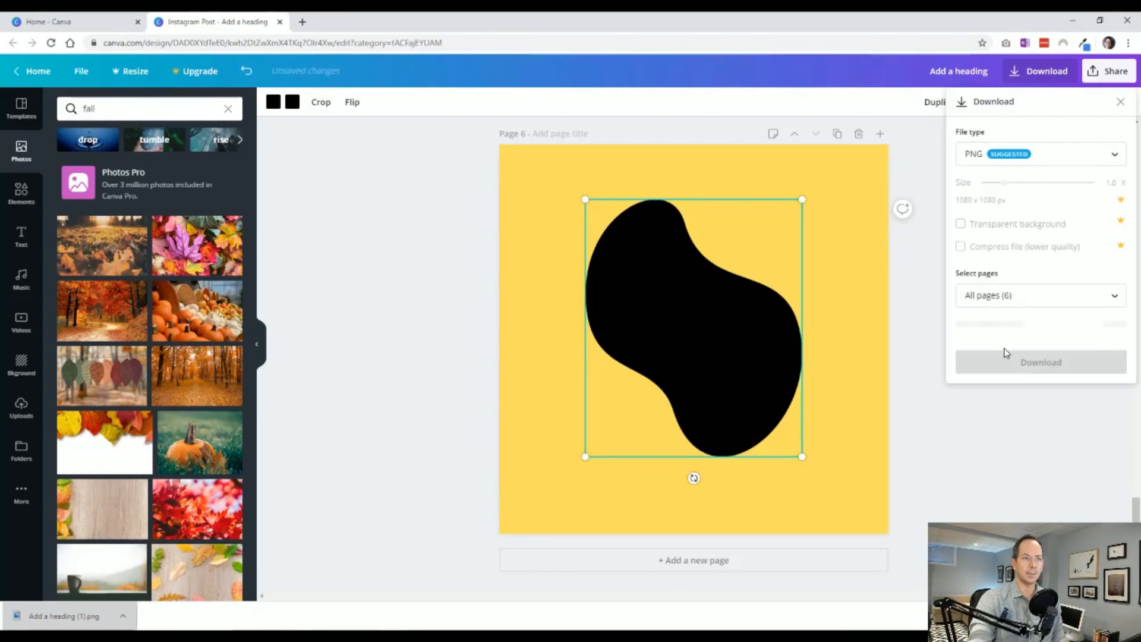
pyautogui.click(1005, 297)
pyautogui.scroll(-3, 1026, 410)
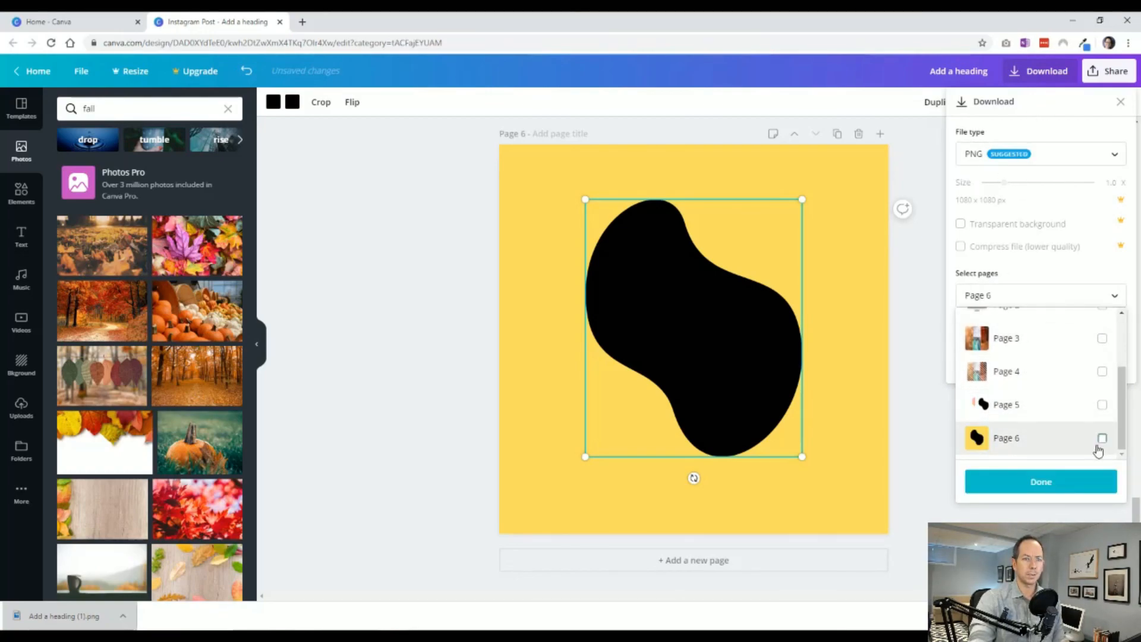
pyautogui.click(1100, 439)
pyautogui.click(1033, 484)
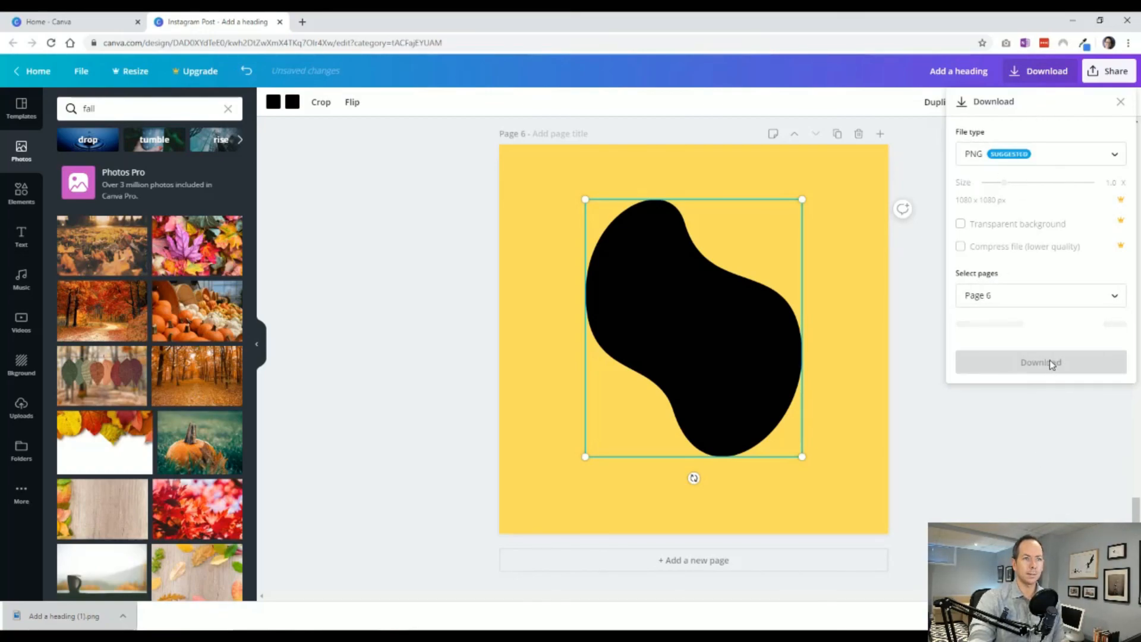
pyautogui.click(1046, 344)
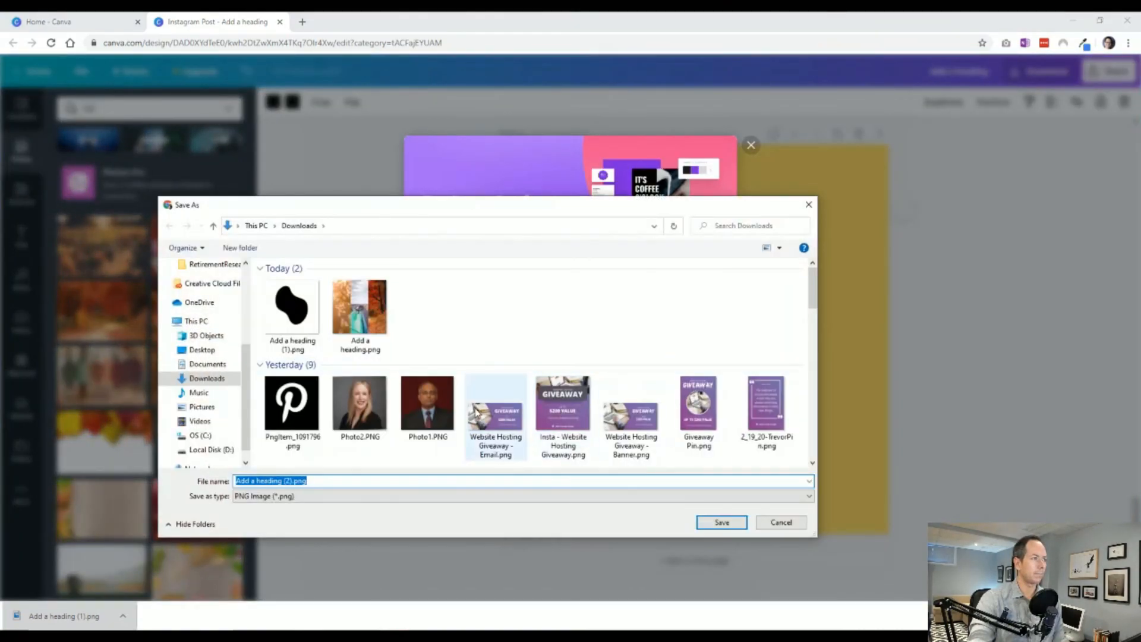
pyautogui.click(721, 521)
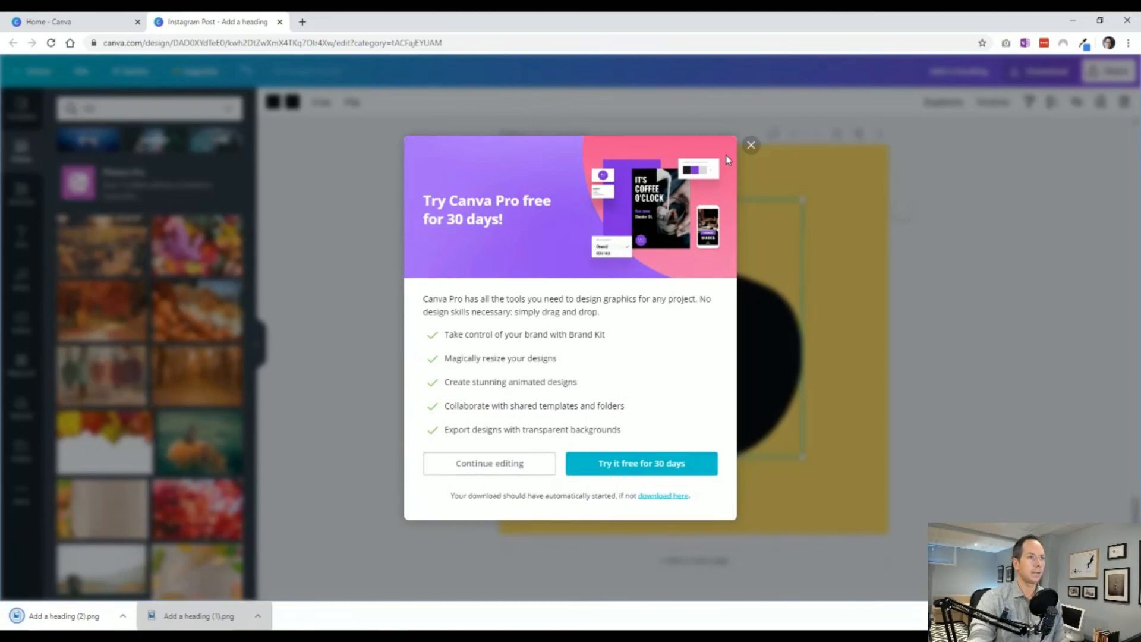
pyautogui.click(750, 145)
# Delete the black blob from page 6 and place the downloaded Add a heading (2).png image there instead.
pyautogui.press('Delete')
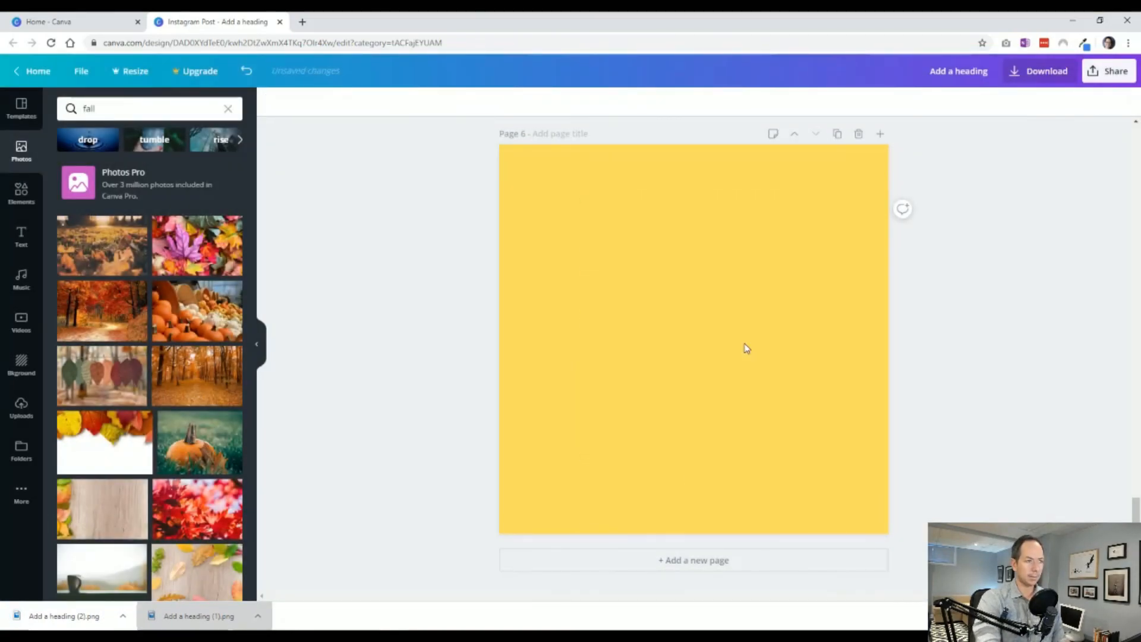
pyautogui.moveTo(57, 621); pyautogui.dragTo(746, 448)
pyautogui.click(483, 435)
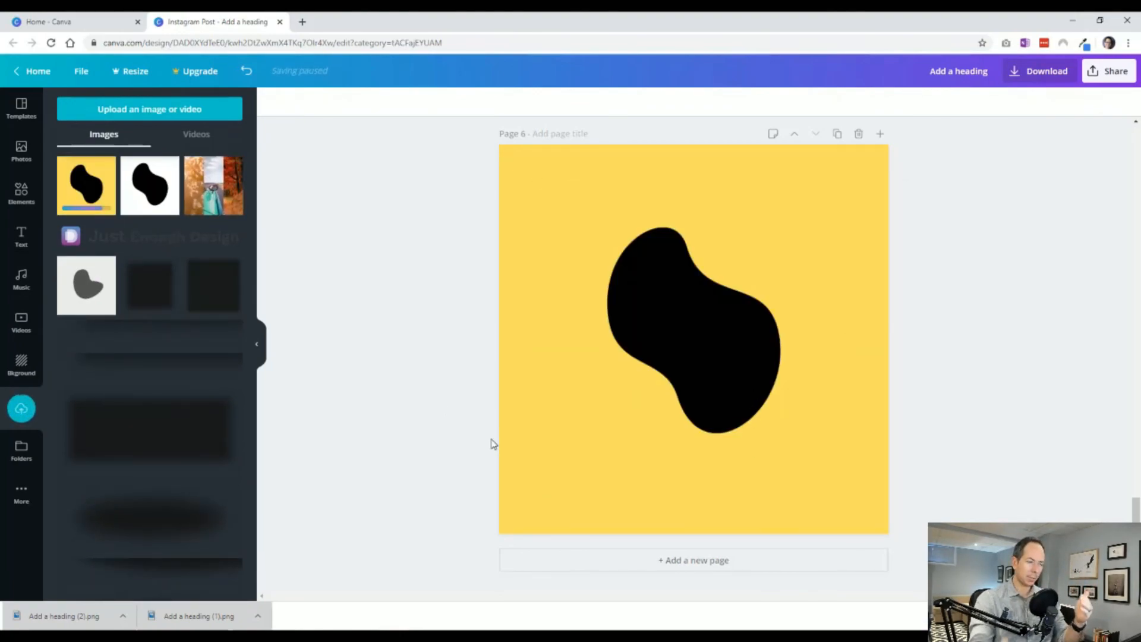
# Shrink the yellow-backed blob image on page 6, recentre it and enlarge it back to its inserted size.
pyautogui.click(595, 386)
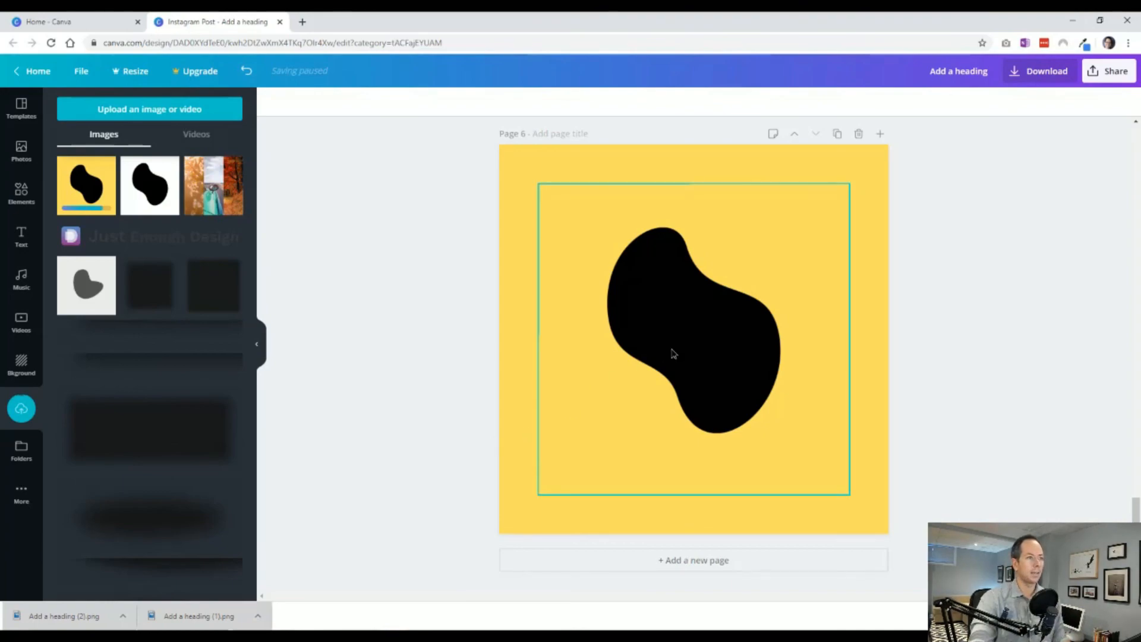
pyautogui.moveTo(844, 188); pyautogui.dragTo(823, 207)
pyautogui.moveTo(680, 358); pyautogui.dragTo(683, 346)
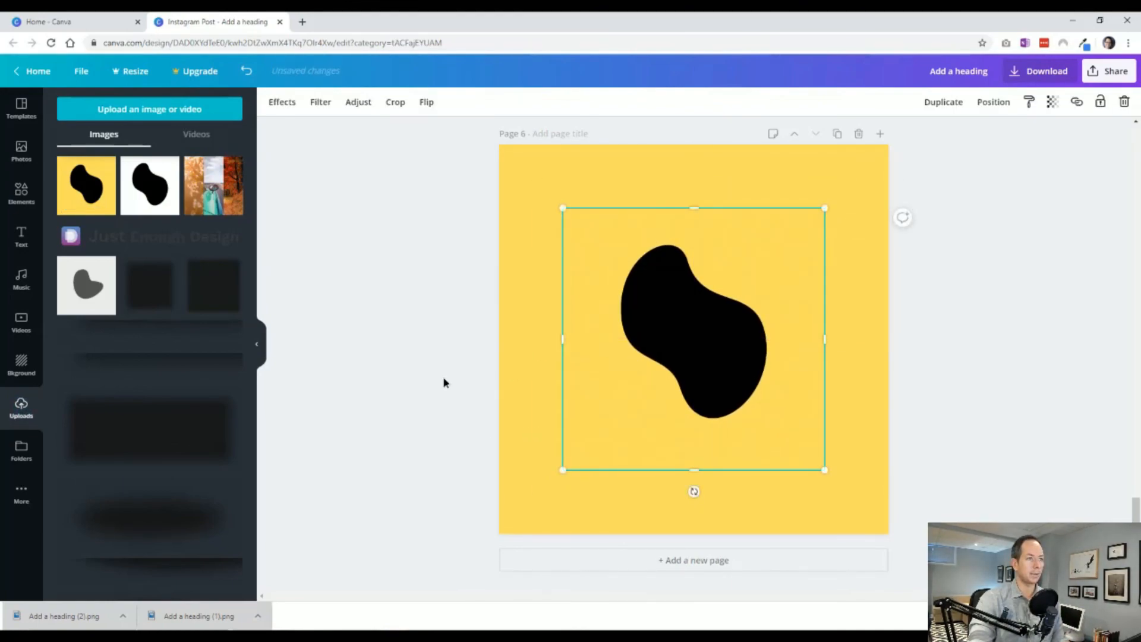
pyautogui.moveTo(823, 470); pyautogui.dragTo(847, 499)
pyautogui.click(463, 419)
# Copy the gradient blob from page 5 onto page 6 and offset it up and right of the black blob.
pyautogui.scroll(3, 463, 419)
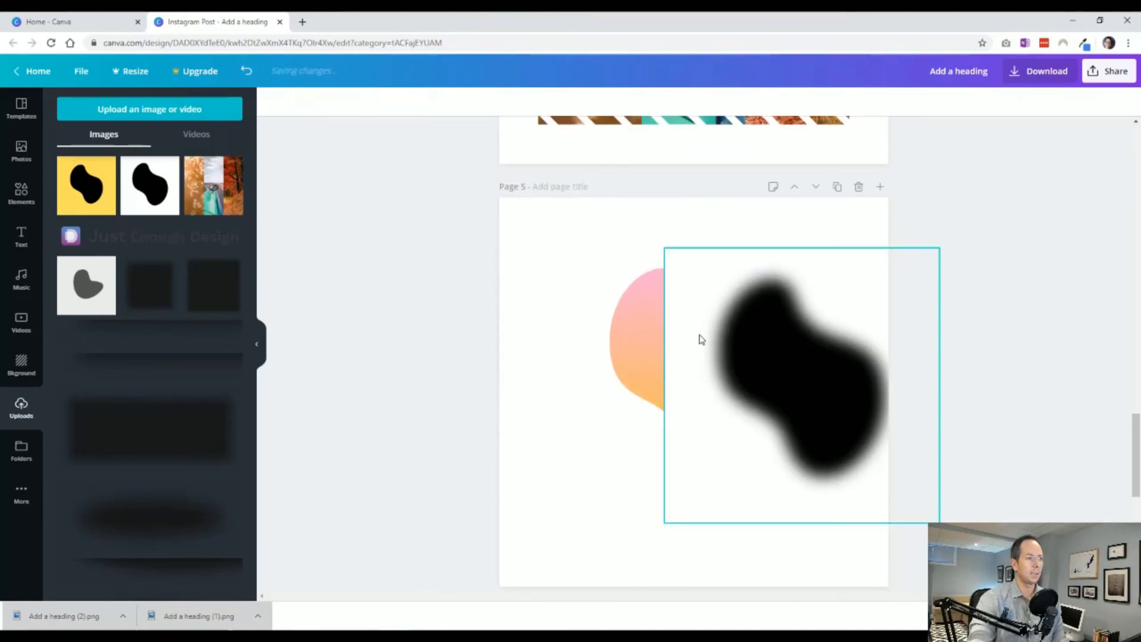
pyautogui.click(652, 343)
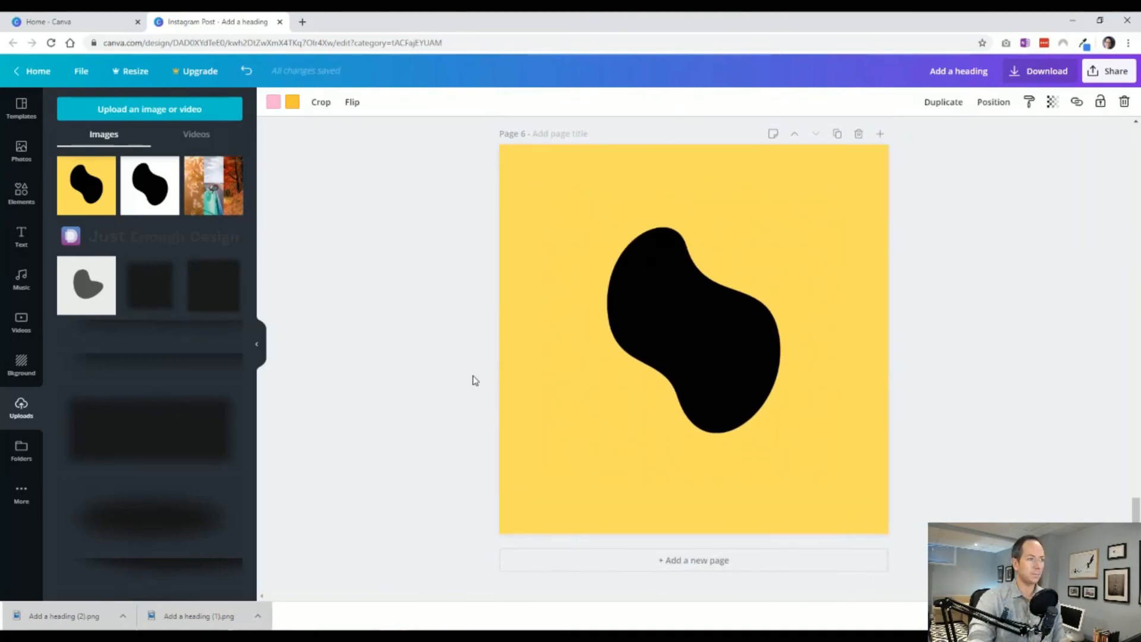
pyautogui.hotkey('ctrl', 'v')
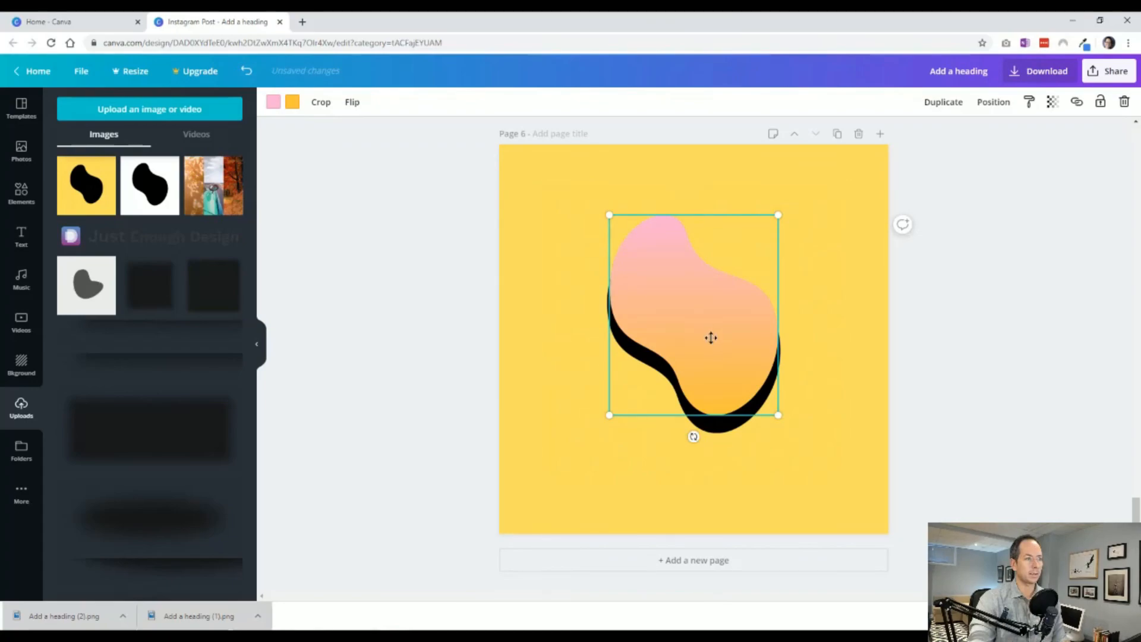
pyautogui.moveTo(648, 390); pyautogui.dragTo(691, 371)
# Set the blur of the black blob image on page 6 to 54 and make the image semi-transparent.
pyautogui.click(632, 409)
pyautogui.click(369, 104)
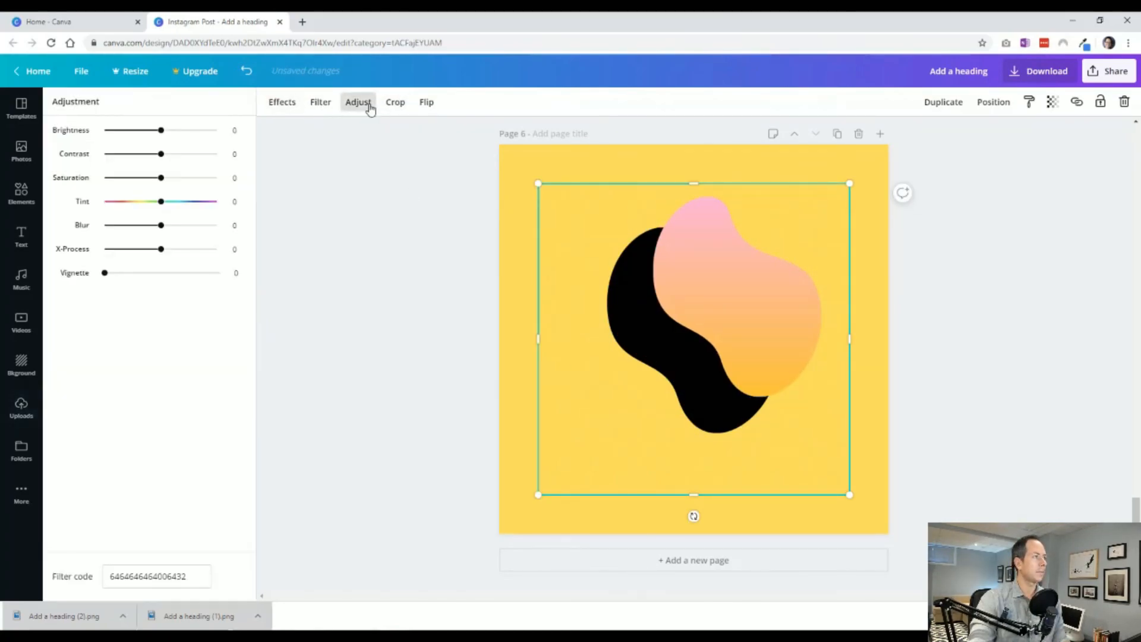
pyautogui.moveTo(161, 226); pyautogui.dragTo(194, 231)
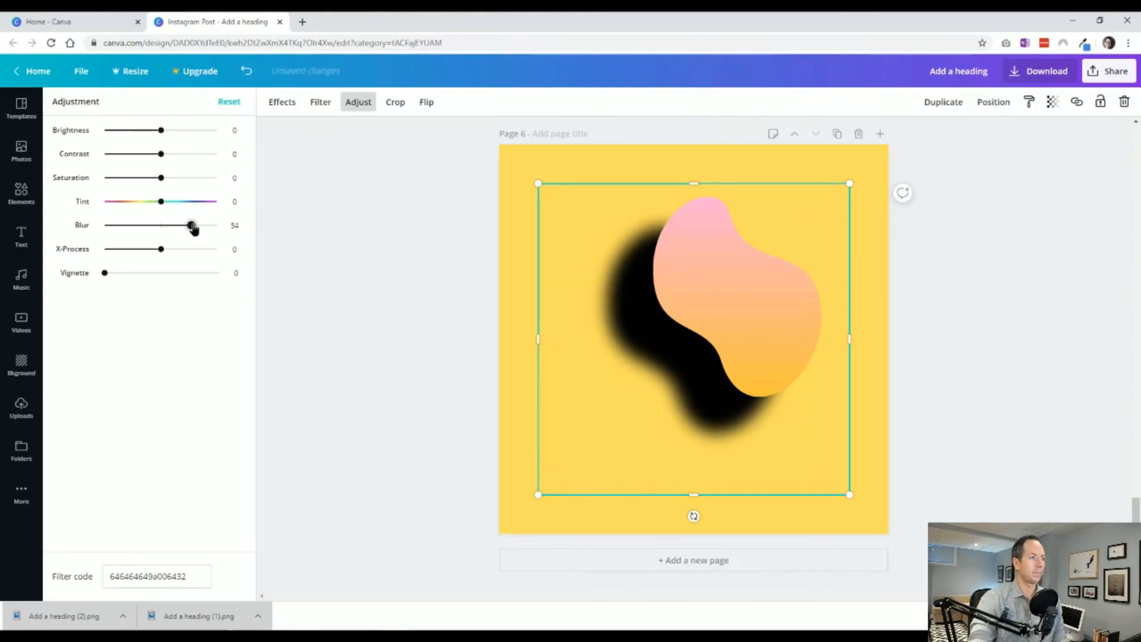
pyautogui.click(1052, 102)
pyautogui.moveTo(1023, 133); pyautogui.dragTo(986, 146)
pyautogui.click(735, 297)
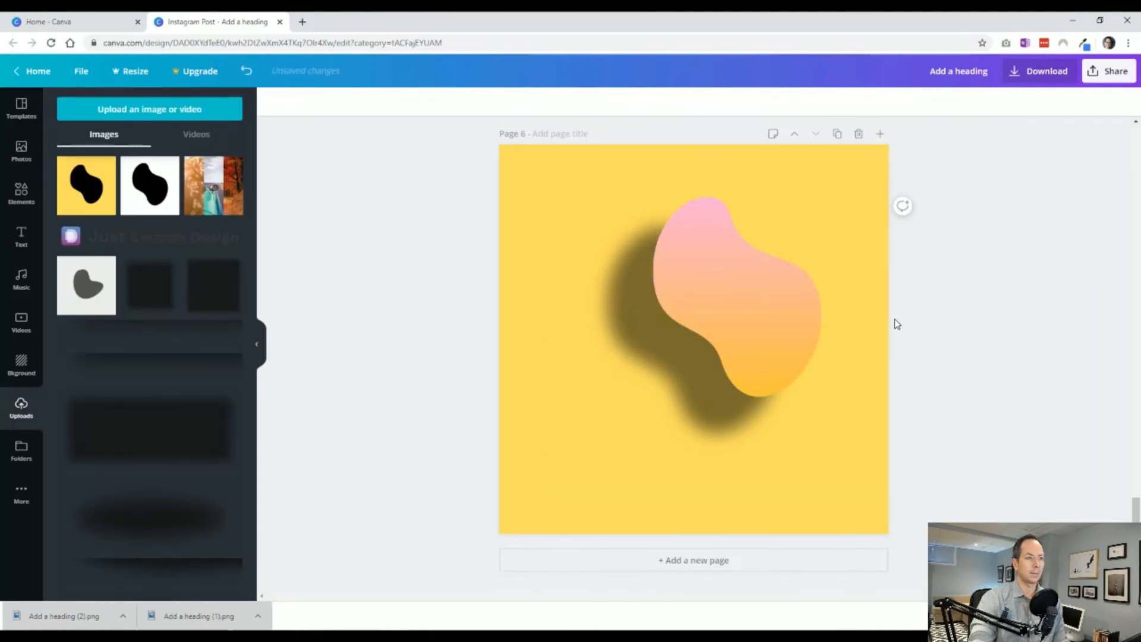
# Enlarge the gradient blob and move it over the blurred shadow, leaving the shadow showing along its lower edge.
pyautogui.moveTo(718, 313); pyautogui.dragTo(706, 322)
pyautogui.moveTo(781, 215); pyautogui.dragTo(808, 184)
pyautogui.moveTo(725, 276); pyautogui.dragTo(695, 282)
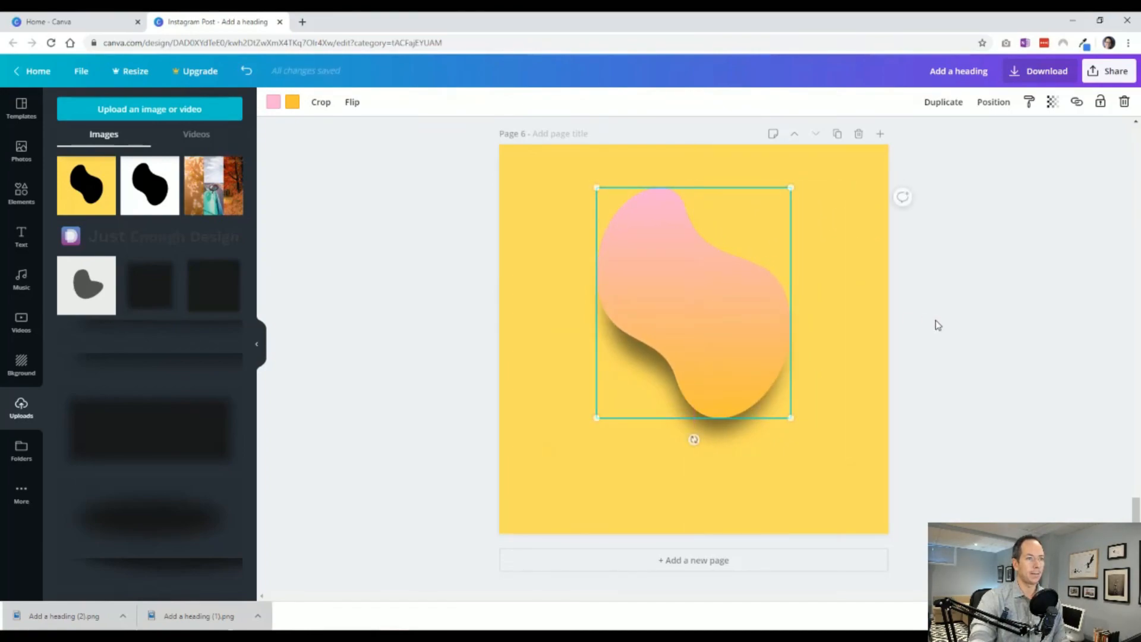
# Select the gradient blob together with its shadow image and move both slightly down on page 6.
pyautogui.click(1035, 345)
pyautogui.moveTo(931, 436); pyautogui.dragTo(725, 367)
pyautogui.click(955, 394)
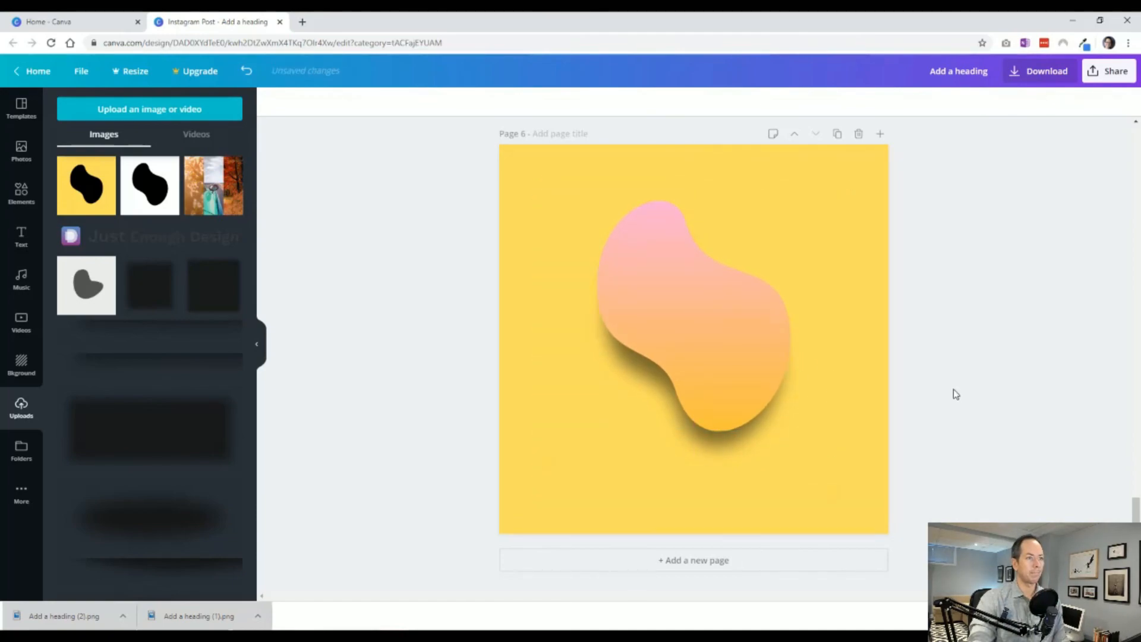